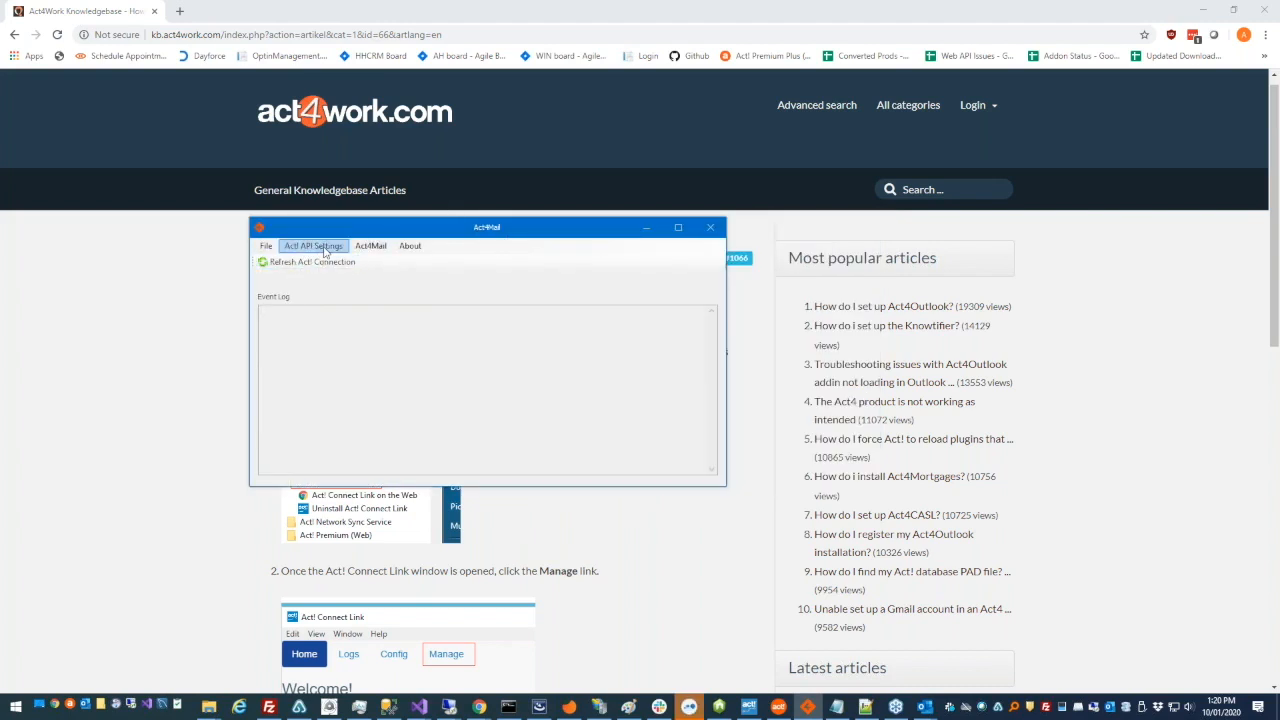
# - Open the Act! Web API connection settings, review the URL, database and login fields, and close them without changes
pyautogui.click(325, 252)
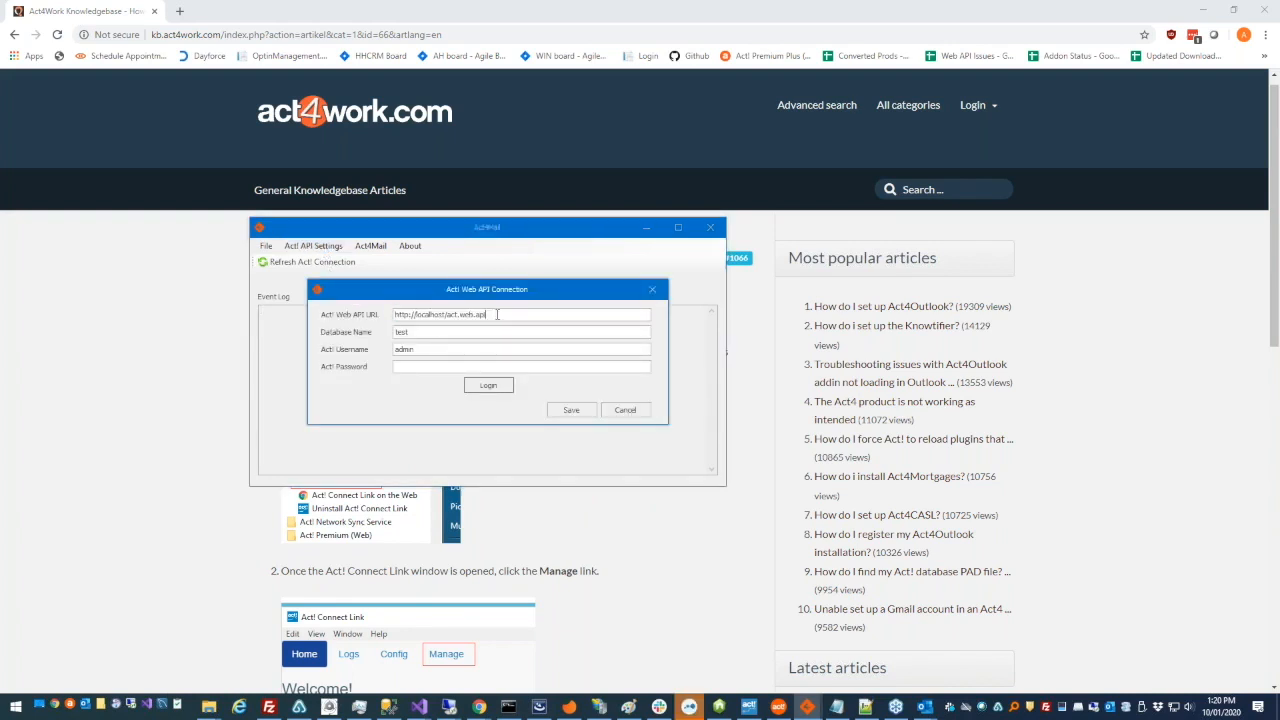
pyautogui.click(446, 350)
pyautogui.click(654, 291)
# - Open the Act4Mail settings and review the default template folder path
pyautogui.click(368, 246)
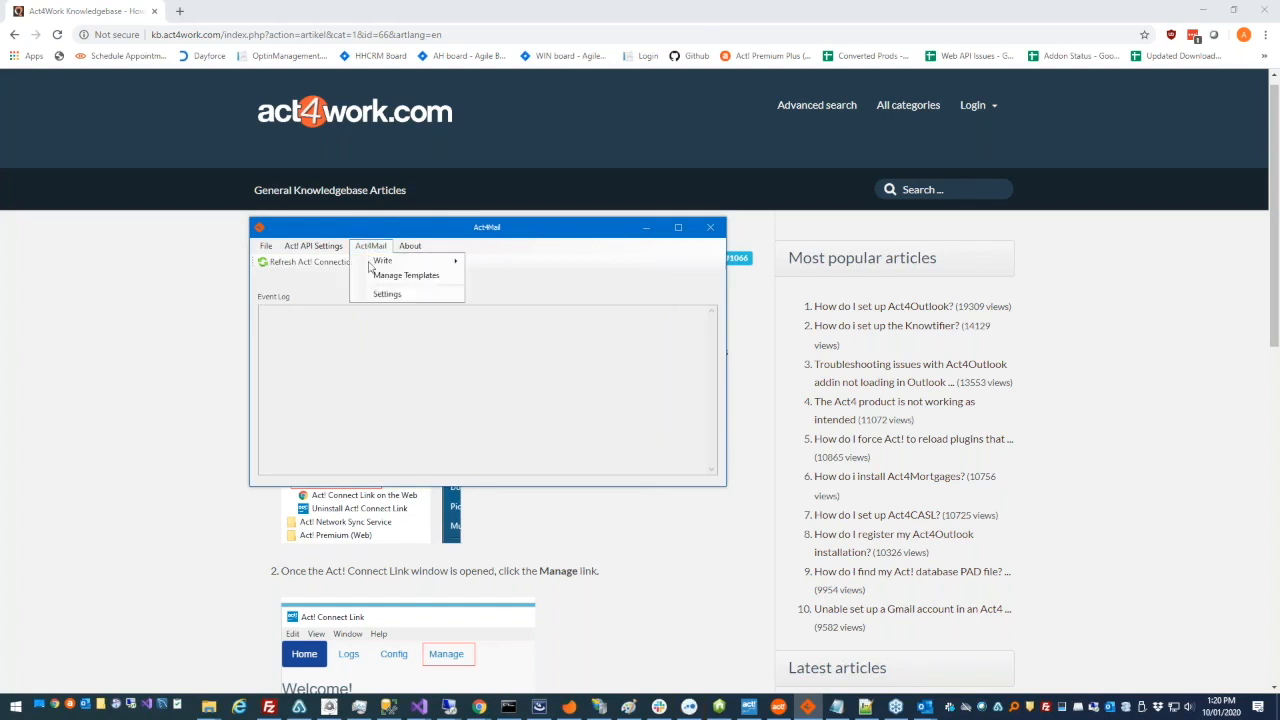
pyautogui.click(376, 297)
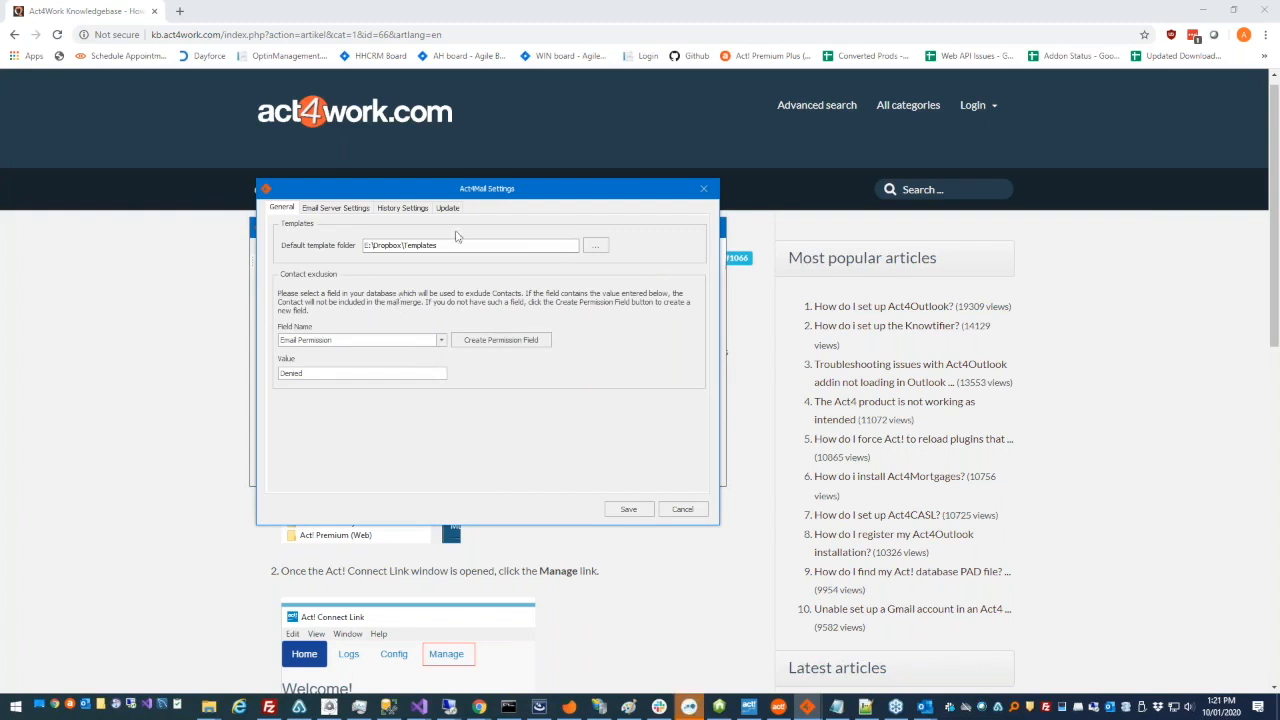
pyautogui.moveTo(470, 245); pyautogui.dragTo(366, 246)
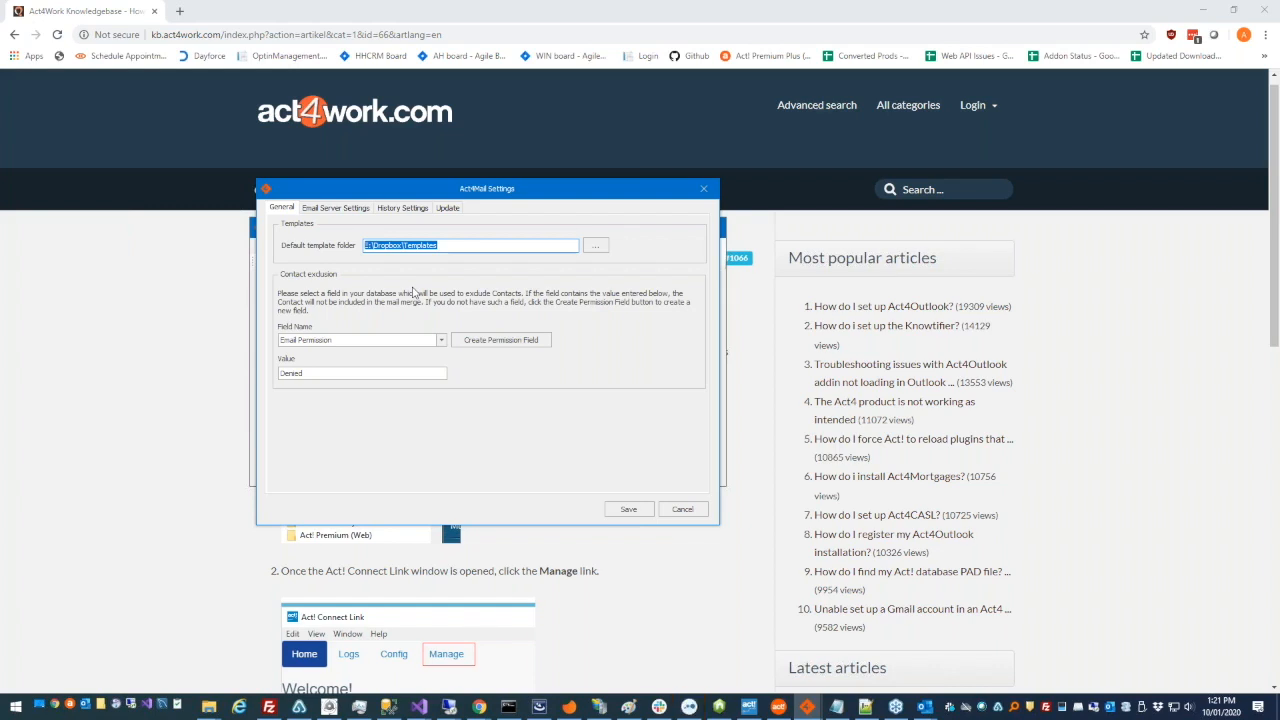
pyautogui.click(454, 245)
pyautogui.moveTo(454, 245); pyautogui.dragTo(367, 245)
pyautogui.doubleClick(420, 245)
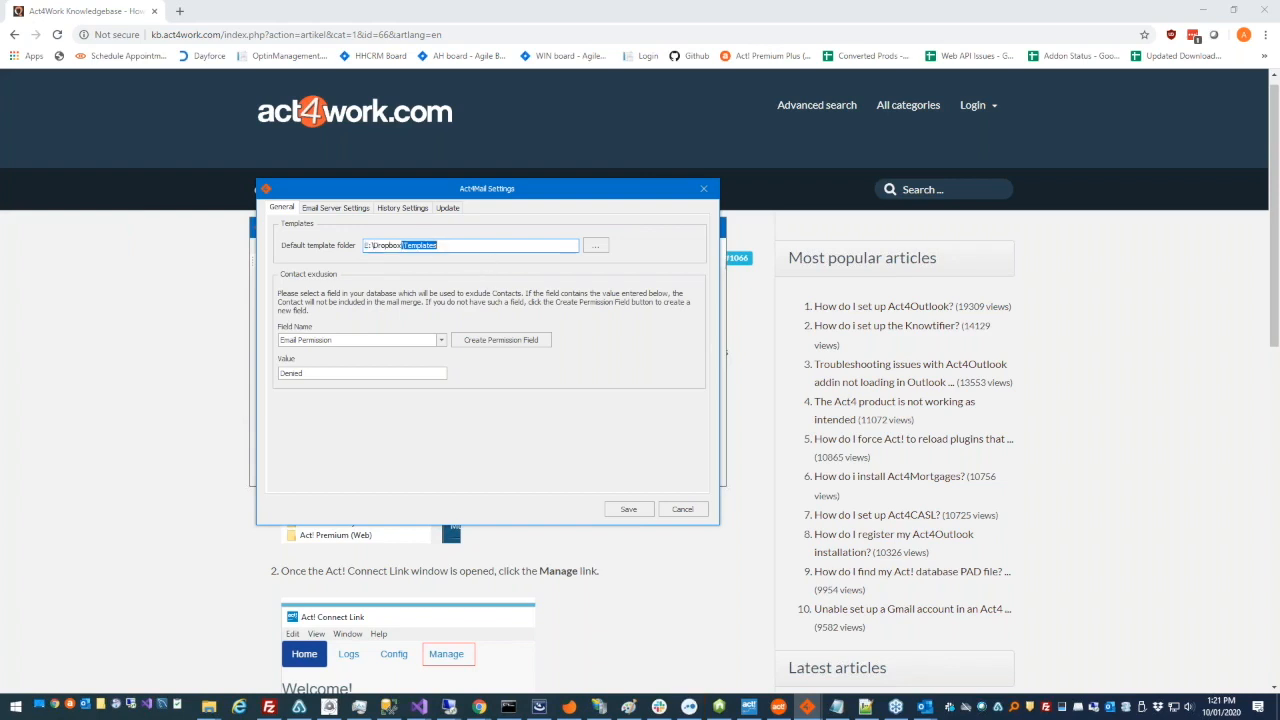
pyautogui.click(402, 246)
# - Review the contact exclusion settings, including the selectable database fields and the exclusion value
pyautogui.click(442, 345)
pyautogui.click(442, 345)
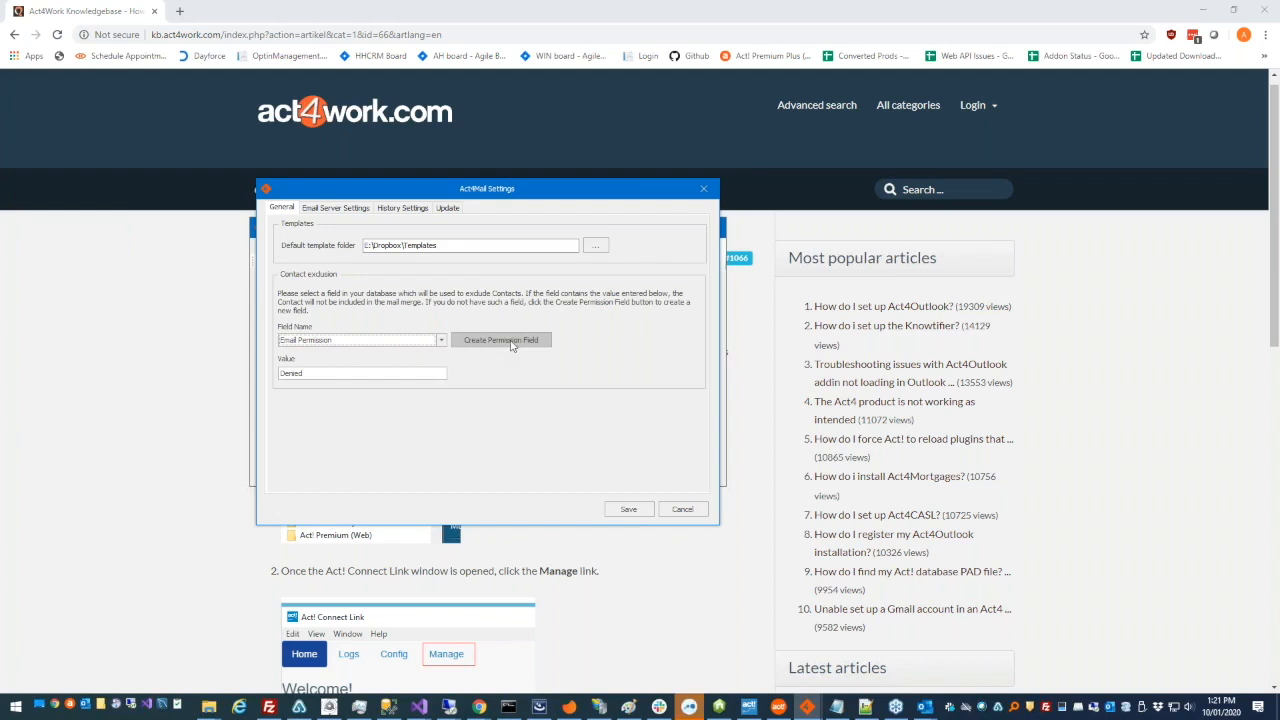
pyautogui.click(441, 341)
pyautogui.moveTo(441, 376); pyautogui.dragTo(442, 384)
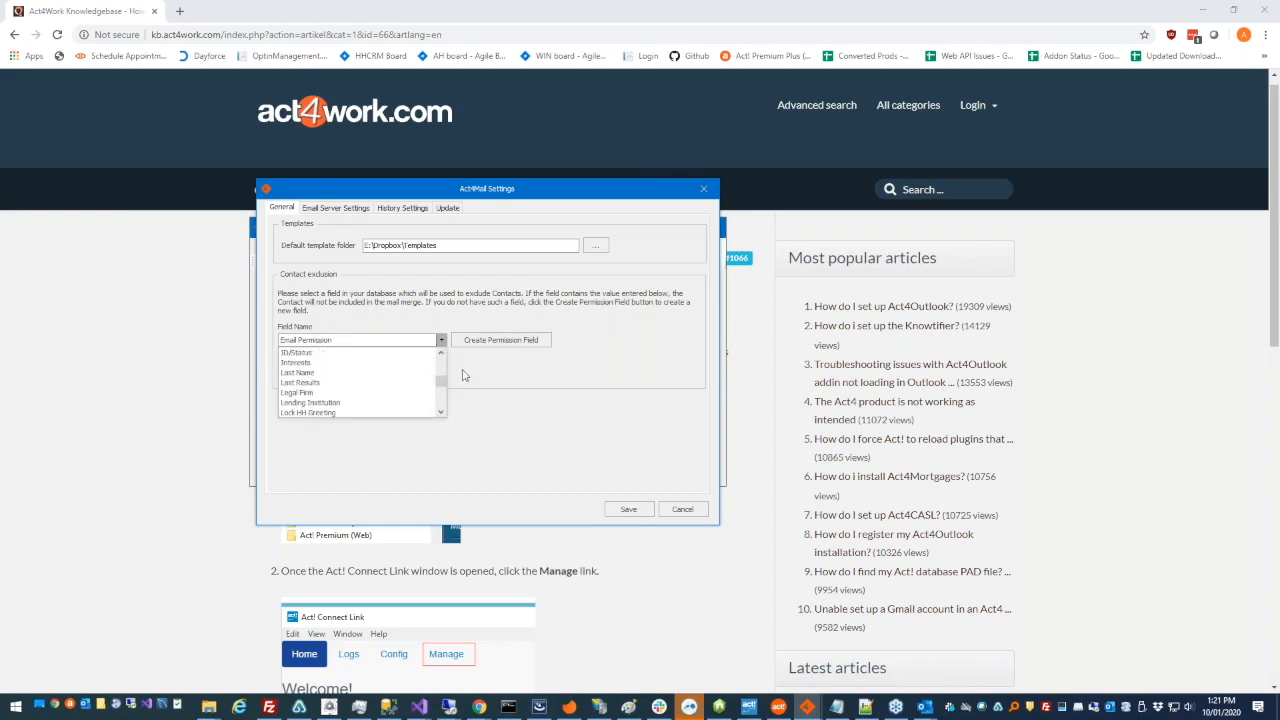
pyautogui.click(464, 375)
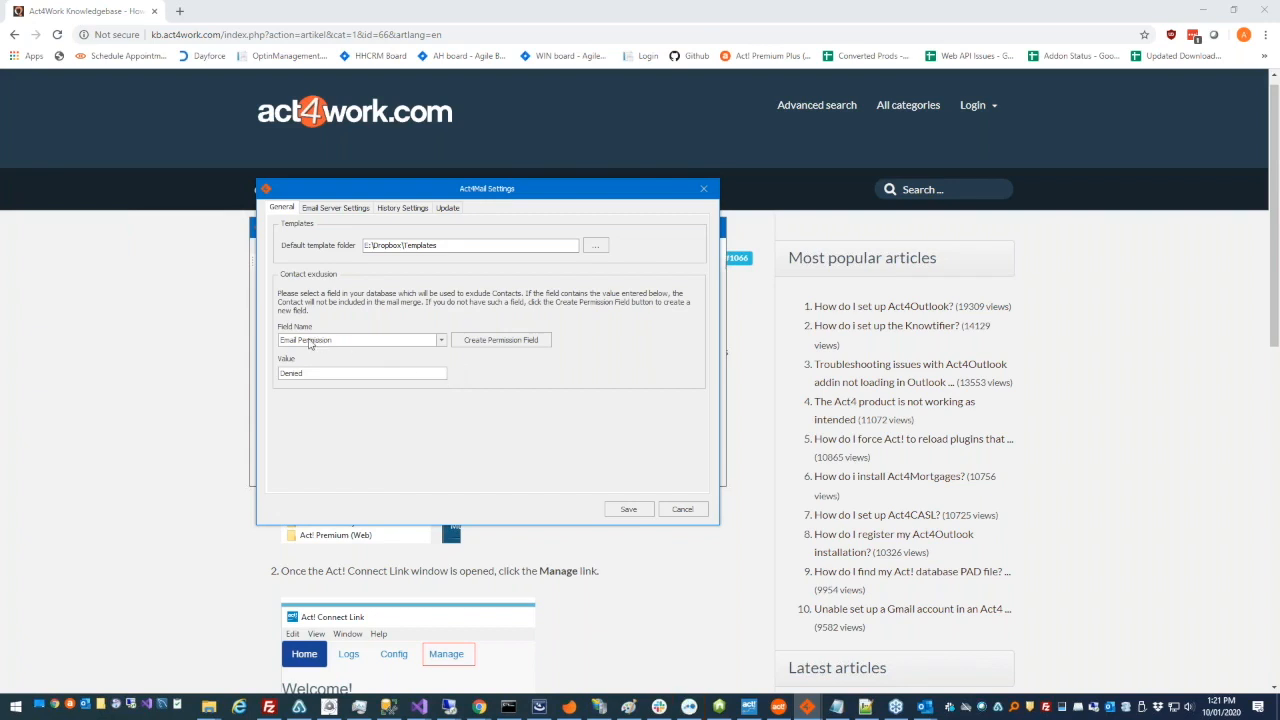
pyautogui.moveTo(278, 381); pyautogui.dragTo(313, 384)
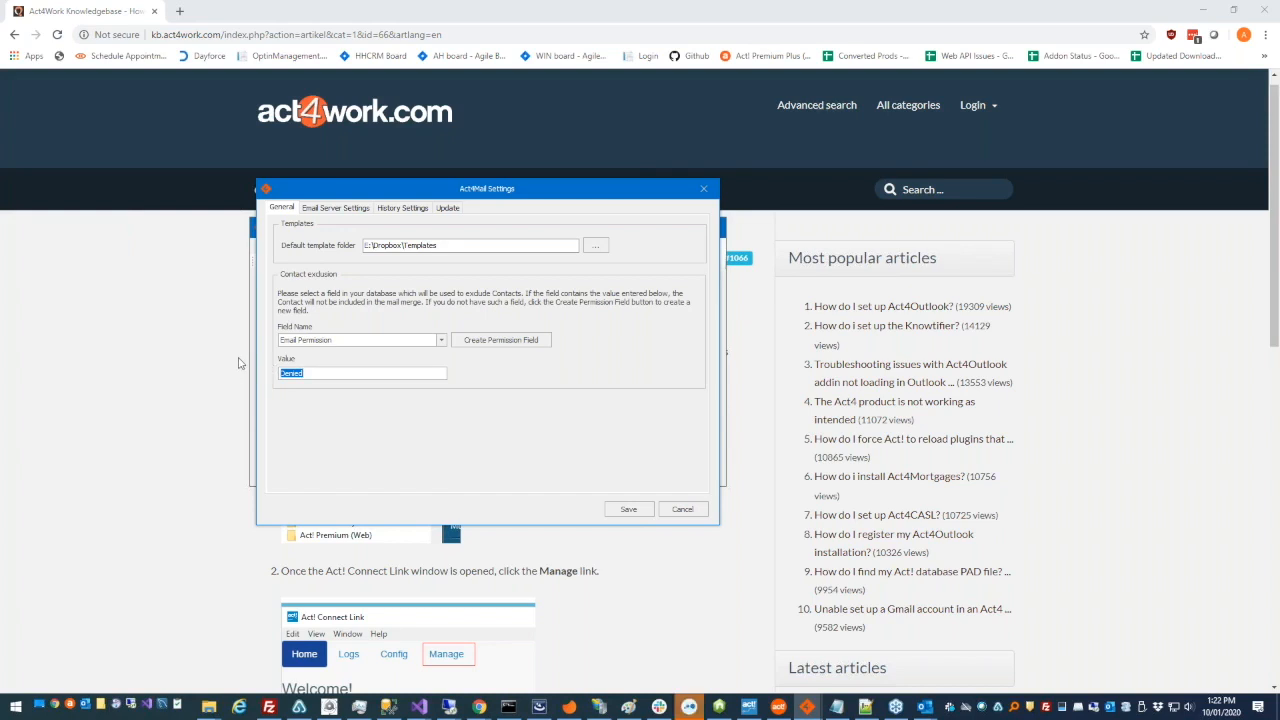
pyautogui.click(332, 373)
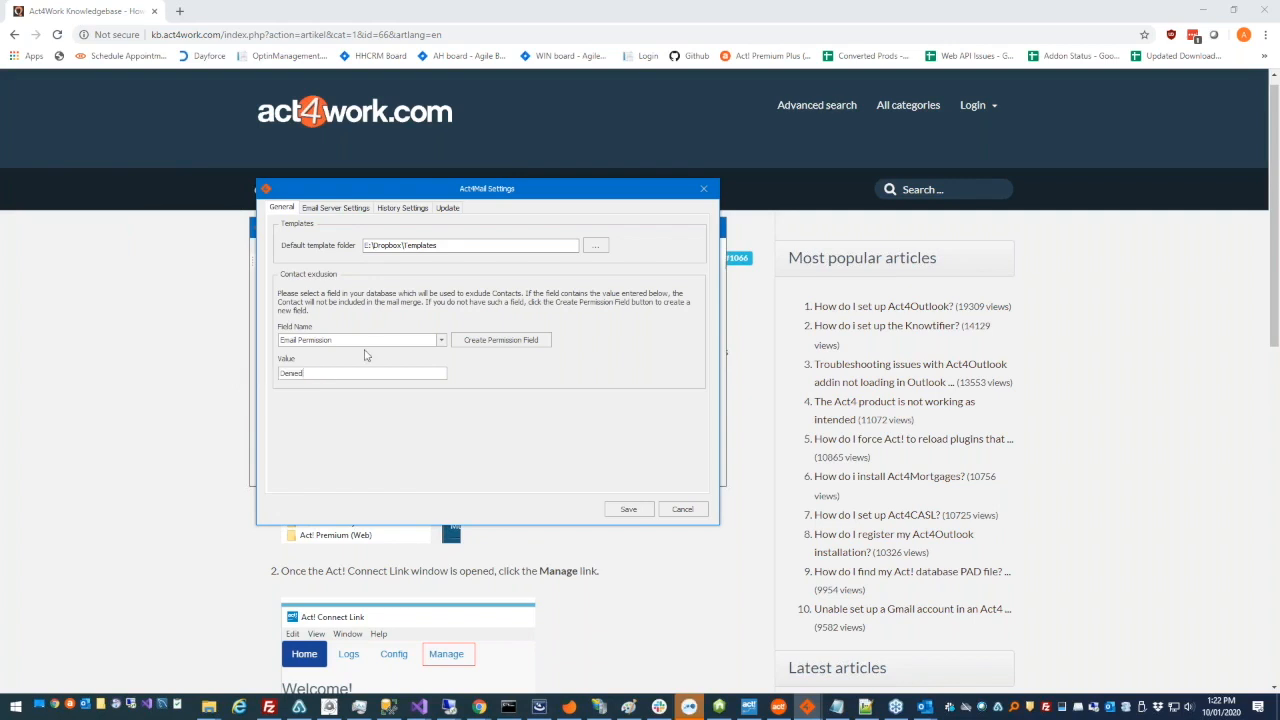
# - Examine the SMTP part of the email server settings, including server address, username and number of connections
pyautogui.click(344, 210)
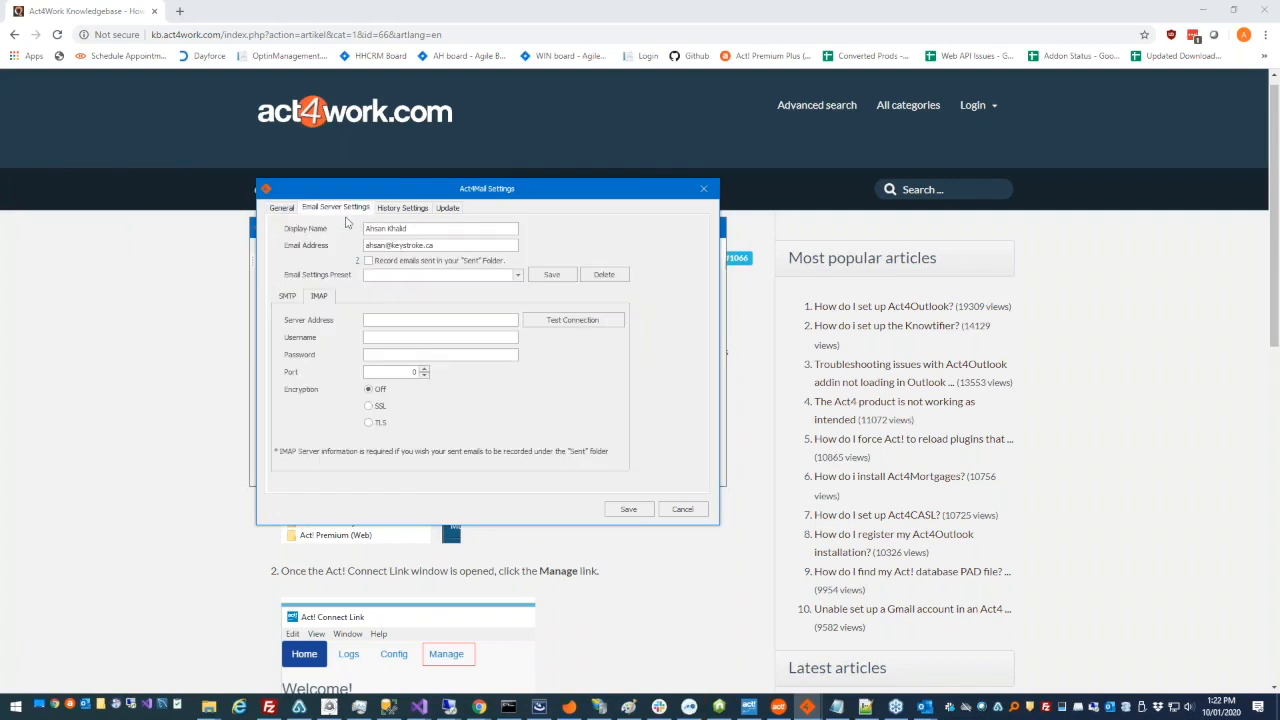
pyautogui.click(288, 297)
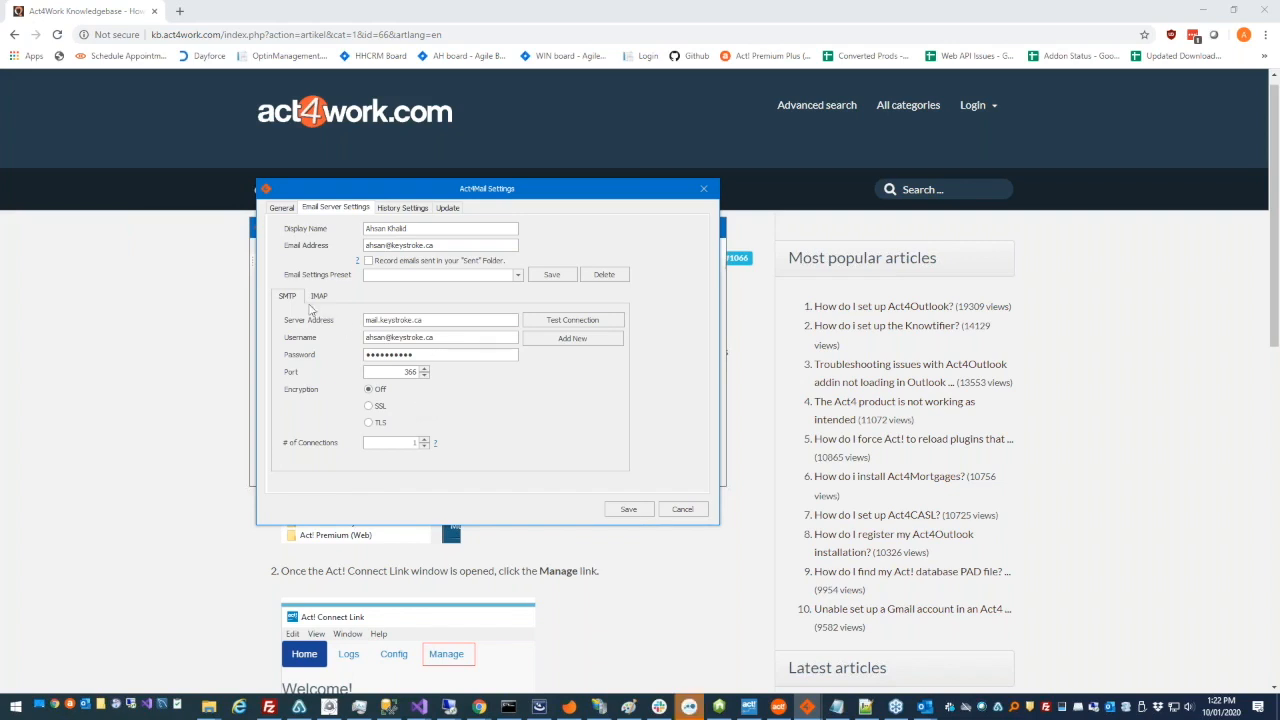
pyautogui.doubleClick(420, 320)
pyautogui.doubleClick(421, 337)
pyautogui.click(383, 442)
pyautogui.doubleClick(383, 442)
# - Save the current SMTP and IMAP settings as an email settings preset
pyautogui.click(566, 282)
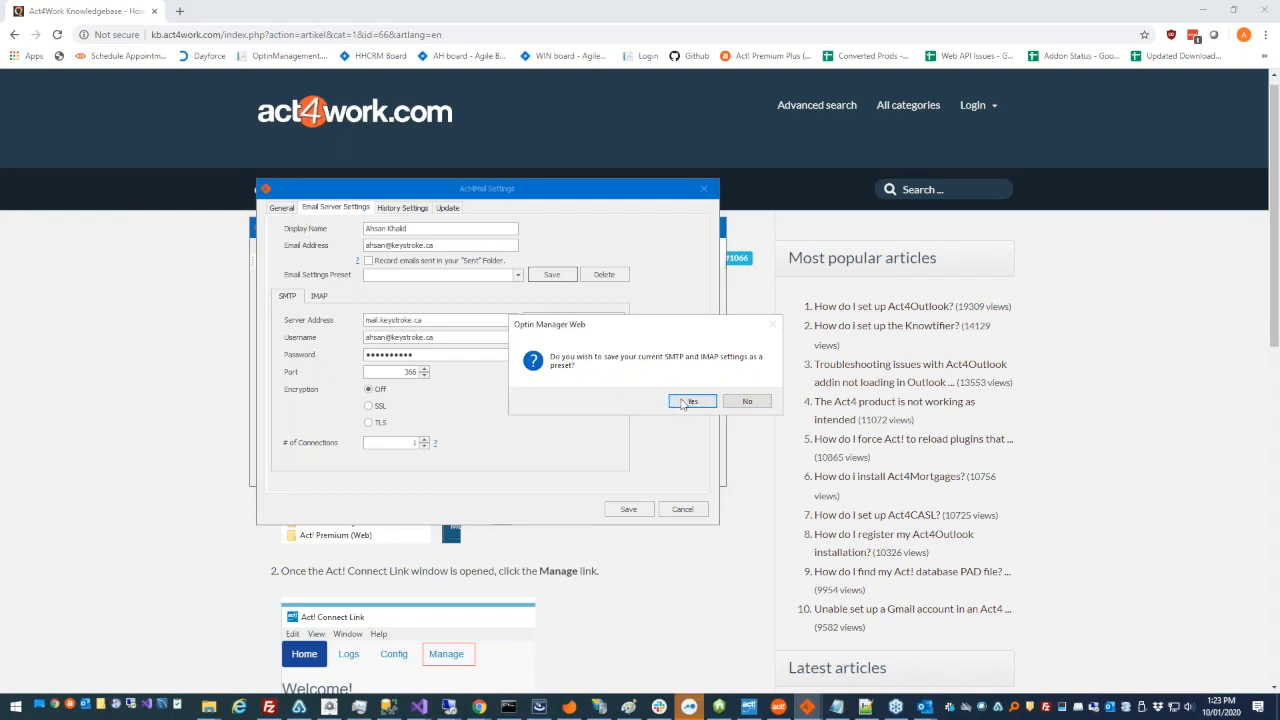
pyautogui.moveTo(663, 330); pyautogui.dragTo(542, 358)
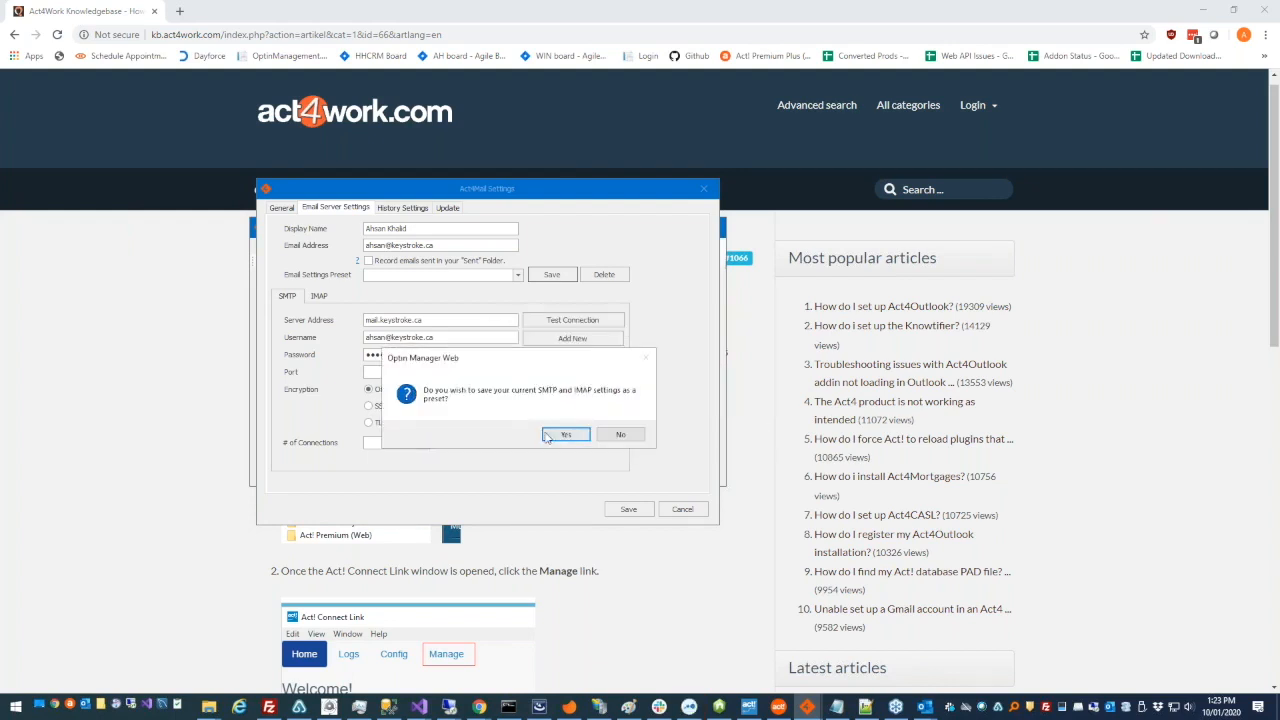
pyautogui.click(551, 437)
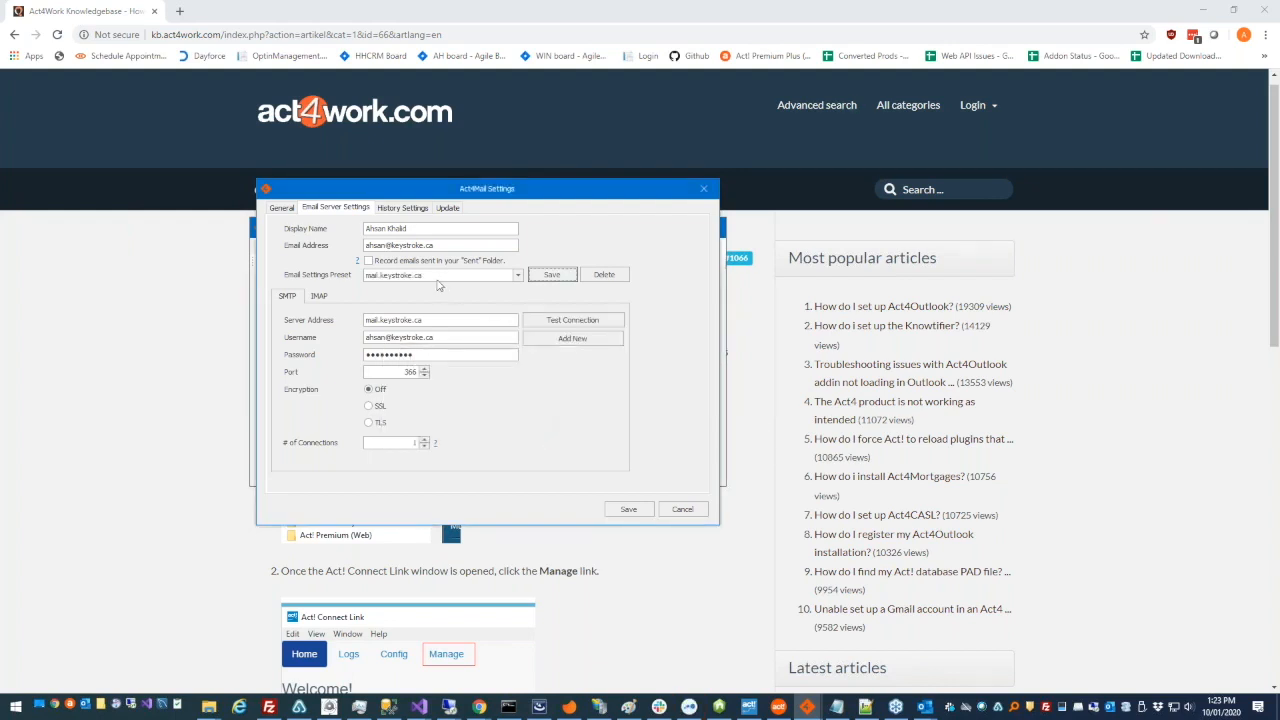
# - Clear the SMTP server address and username, and refill them by applying the mail.keystroke.ca preset
pyautogui.click(518, 276)
pyautogui.click(420, 298)
pyautogui.moveTo(436, 320); pyautogui.dragTo(368, 328)
pyautogui.press('BackSpace')
pyautogui.moveTo(446, 338); pyautogui.dragTo(366, 342)
pyautogui.press('BackSpace')
pyautogui.click(516, 277)
pyautogui.click(503, 290)
pyautogui.click(516, 278)
pyautogui.click(508, 303)
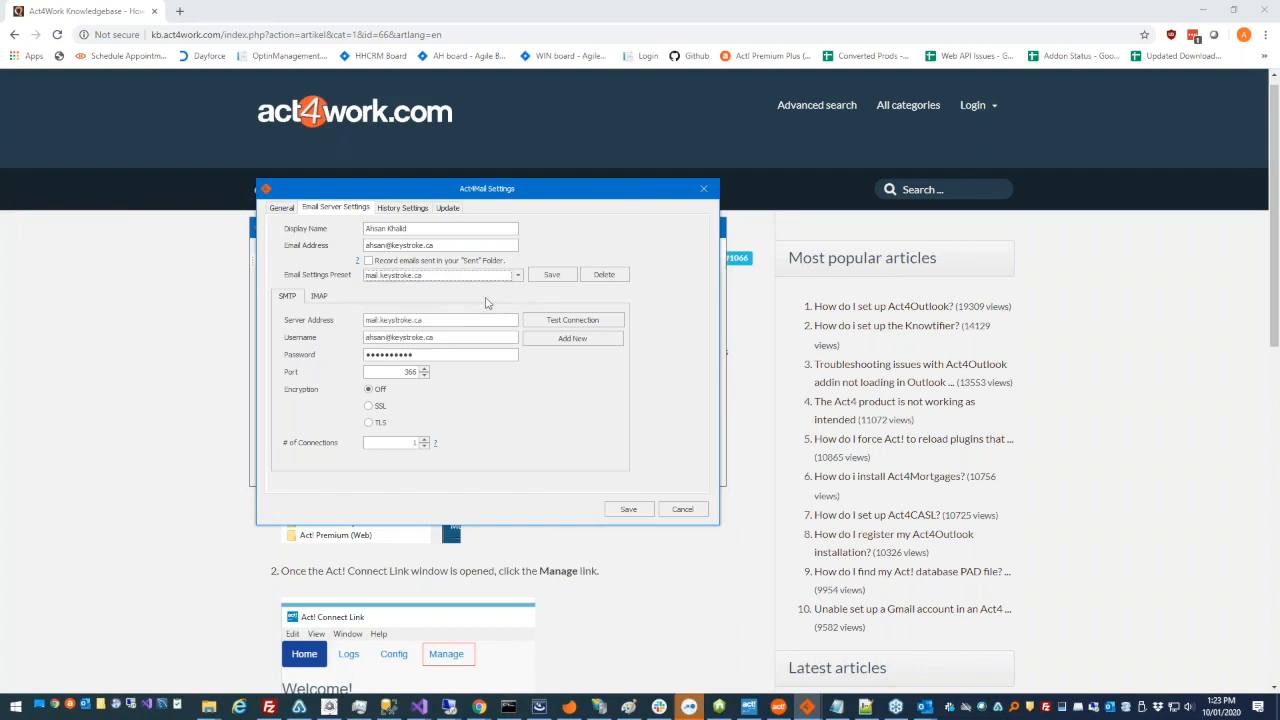
# - Look through the available email settings presets without changing the selection
pyautogui.press('Tab')
pyautogui.press('Tab')
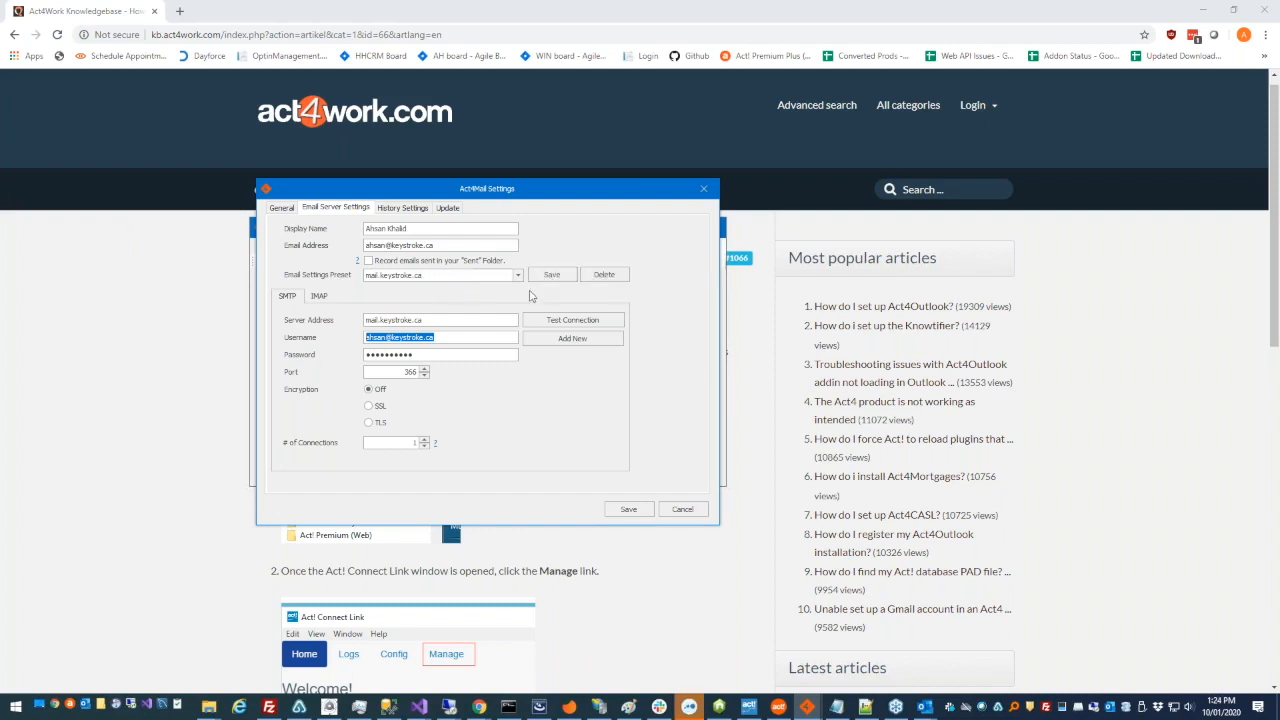
pyautogui.click(518, 276)
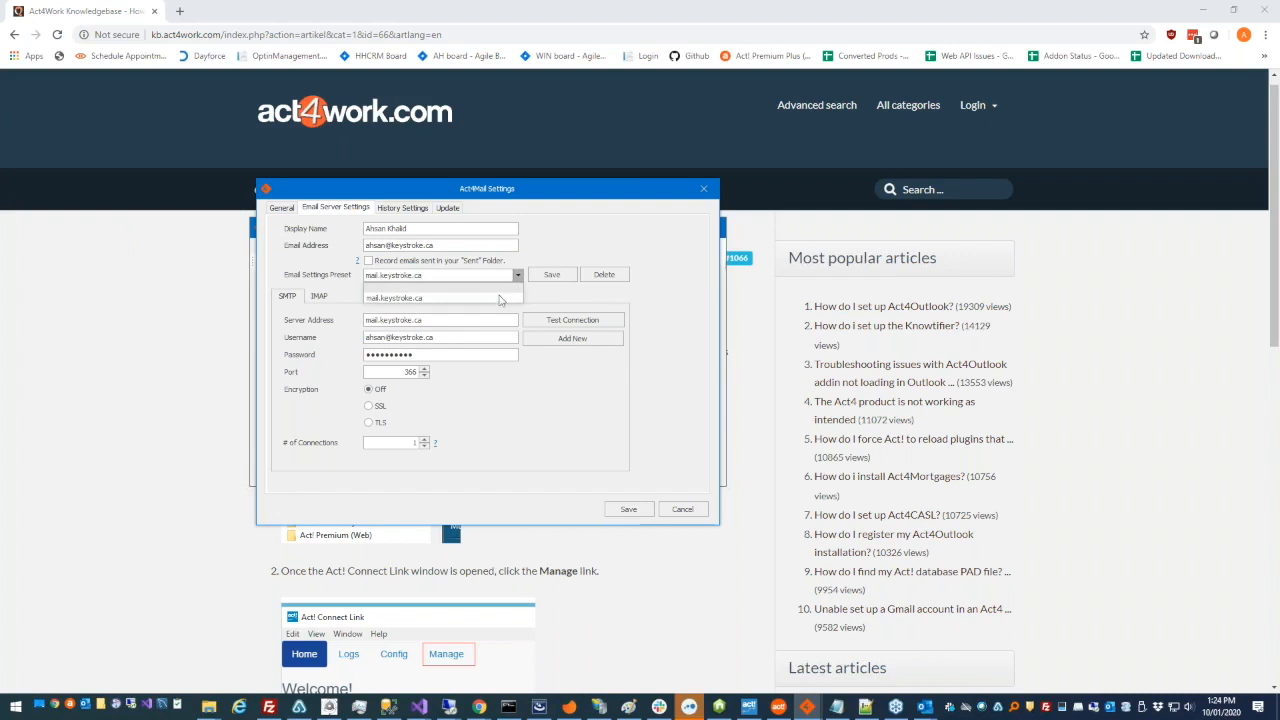
pyautogui.click(549, 297)
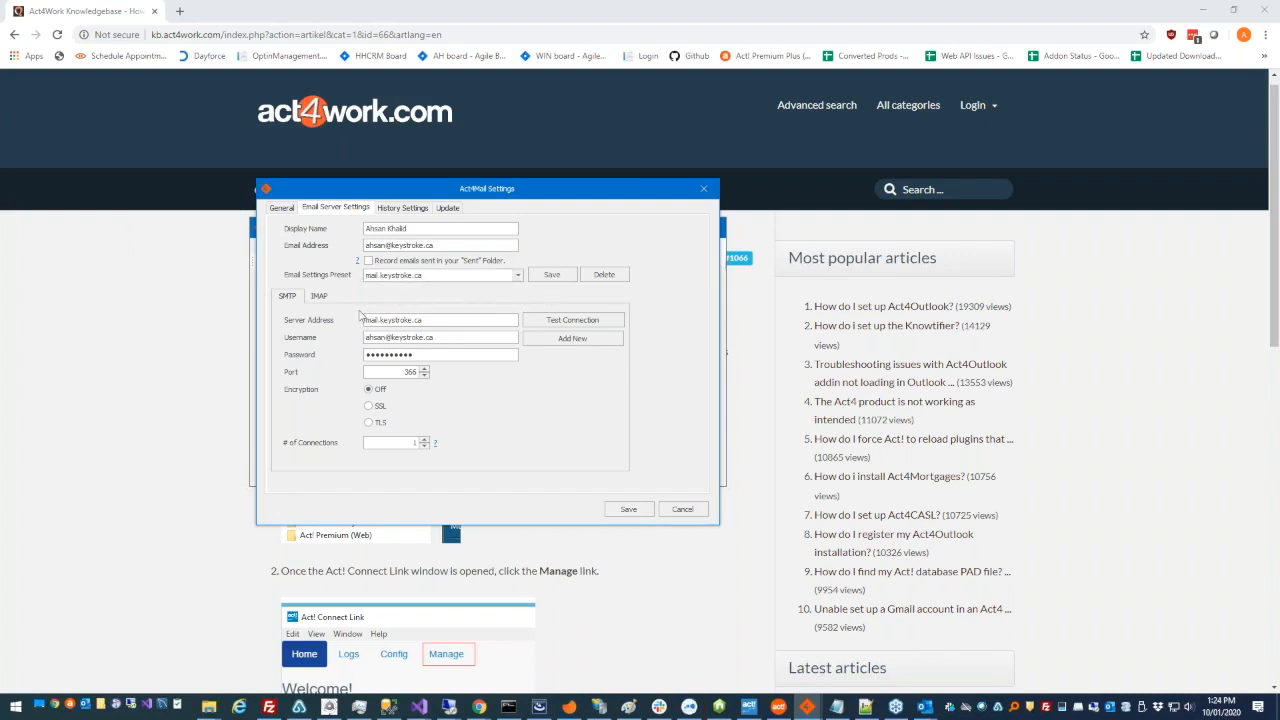
# - Review the history type choices and the startup update option, and close the Act4Mail settings
pyautogui.click(423, 209)
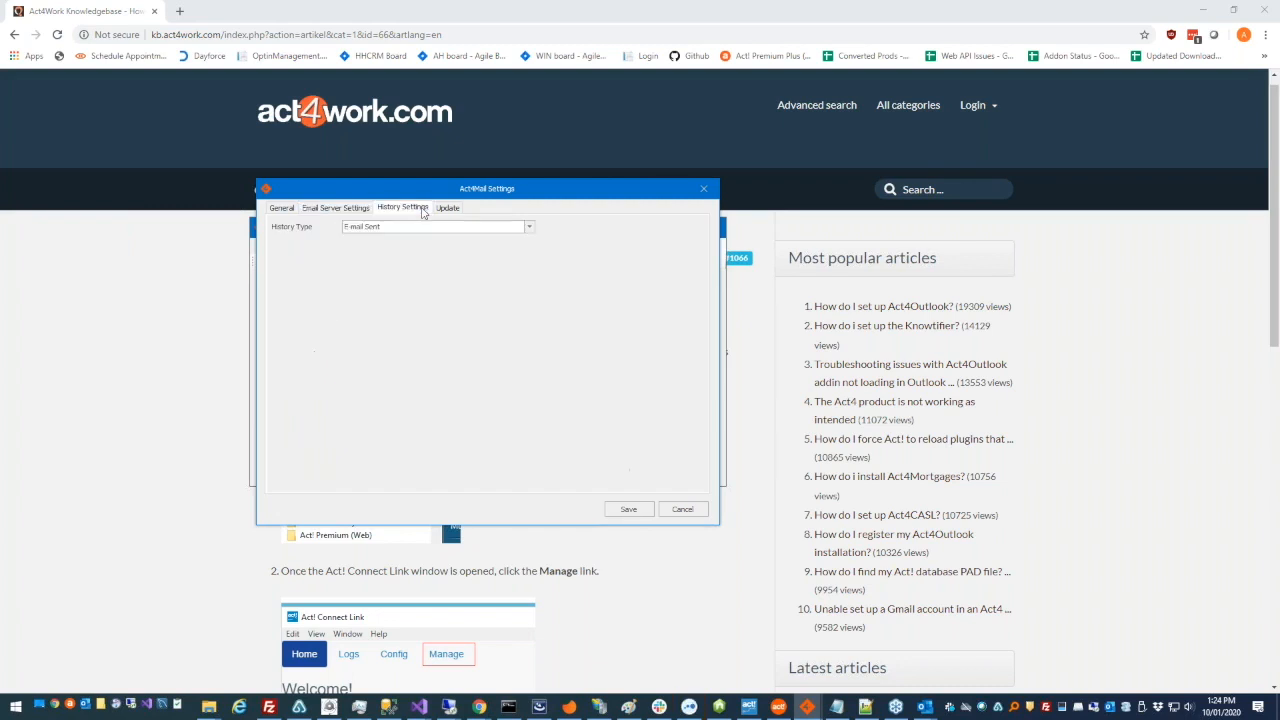
pyautogui.click(529, 228)
pyautogui.click(529, 228)
pyautogui.click(455, 209)
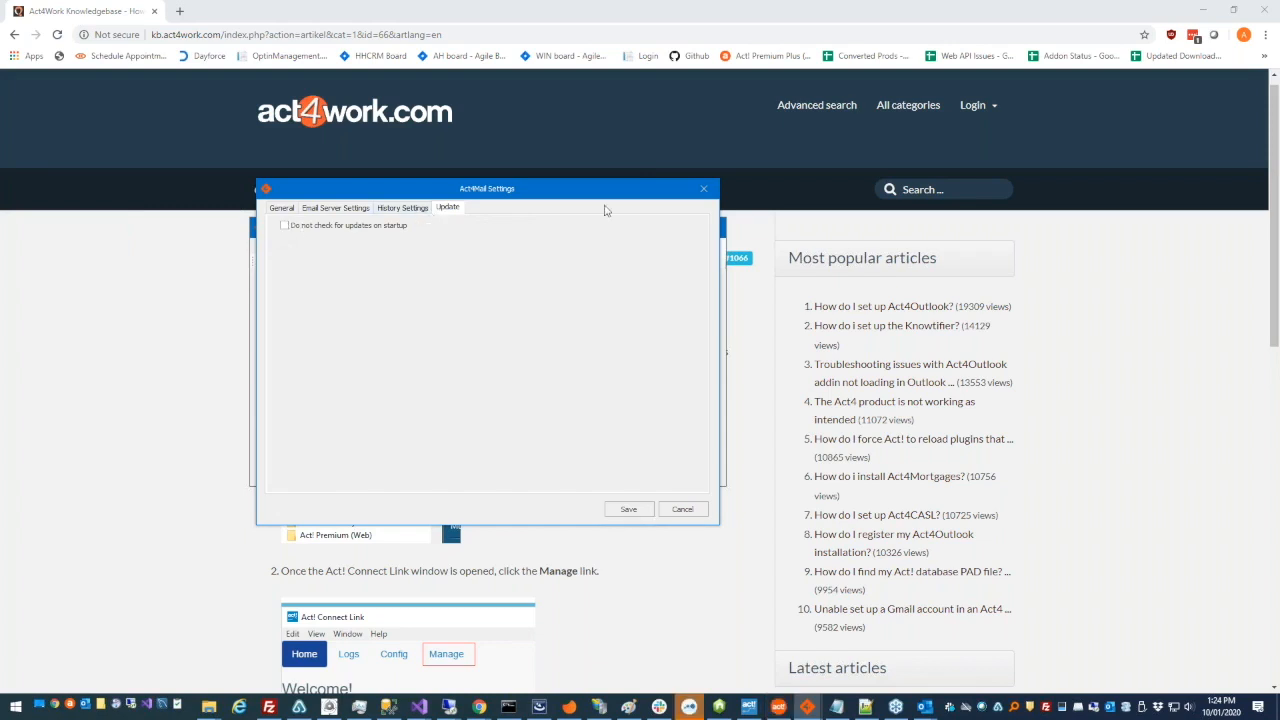
pyautogui.click(705, 190)
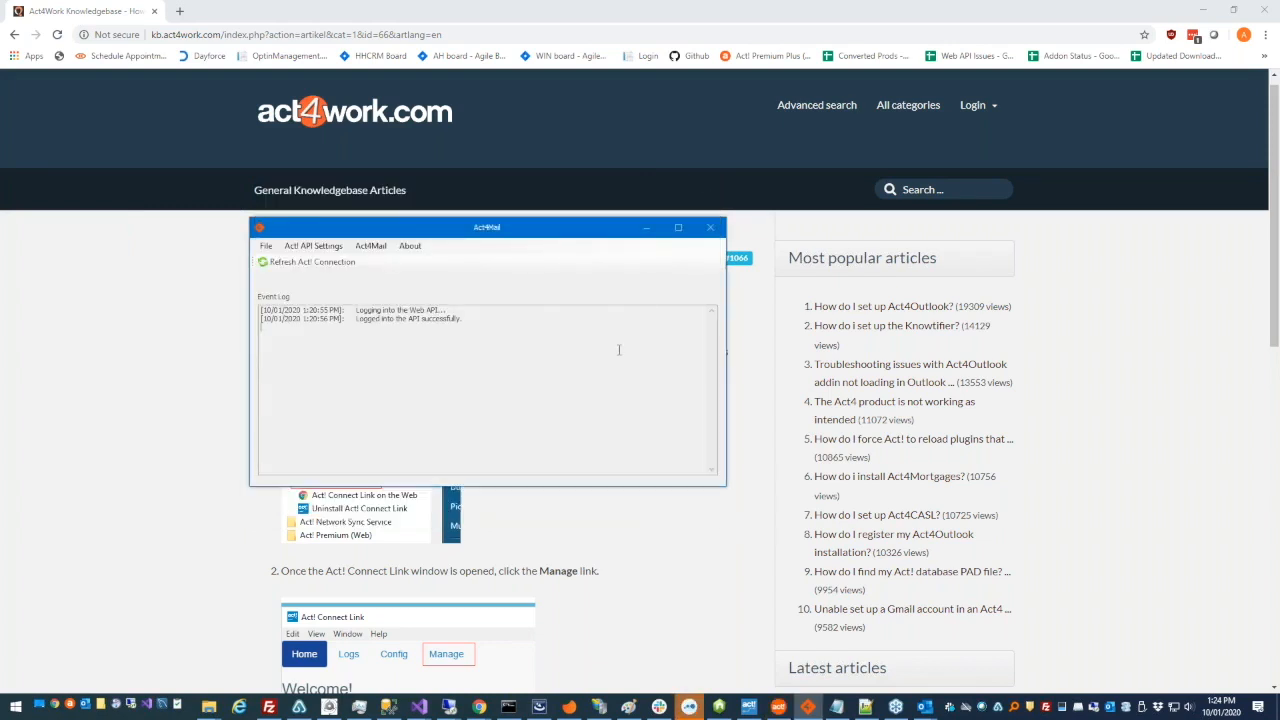
# - Open Sample Template.a4tpl from the Dropbox Templates folder in the template editor
pyautogui.click(372, 246)
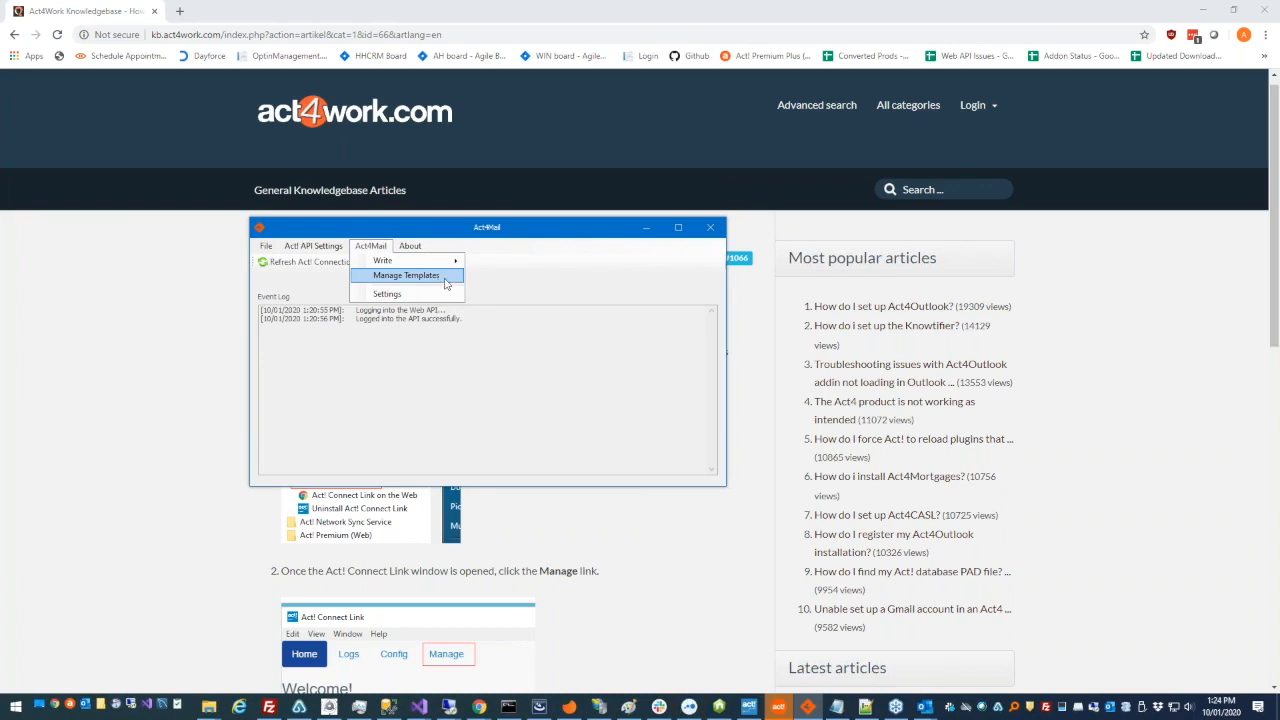
pyautogui.click(447, 282)
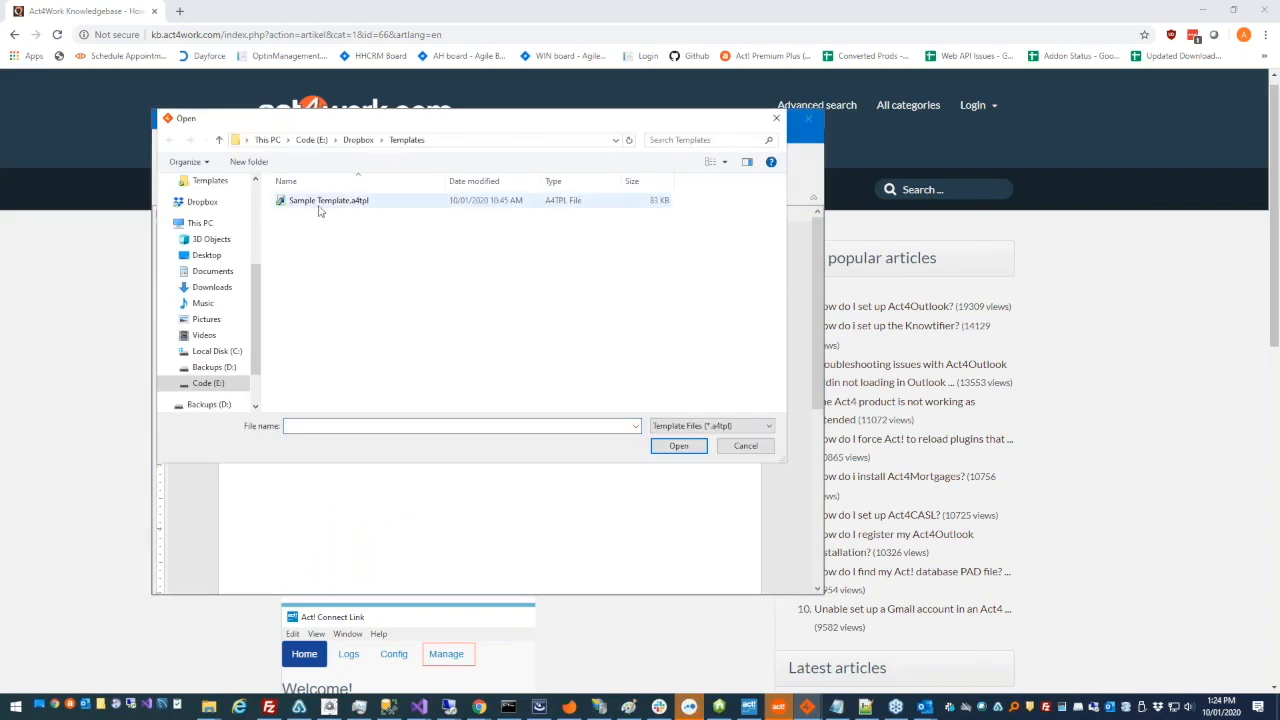
pyautogui.click(467, 145)
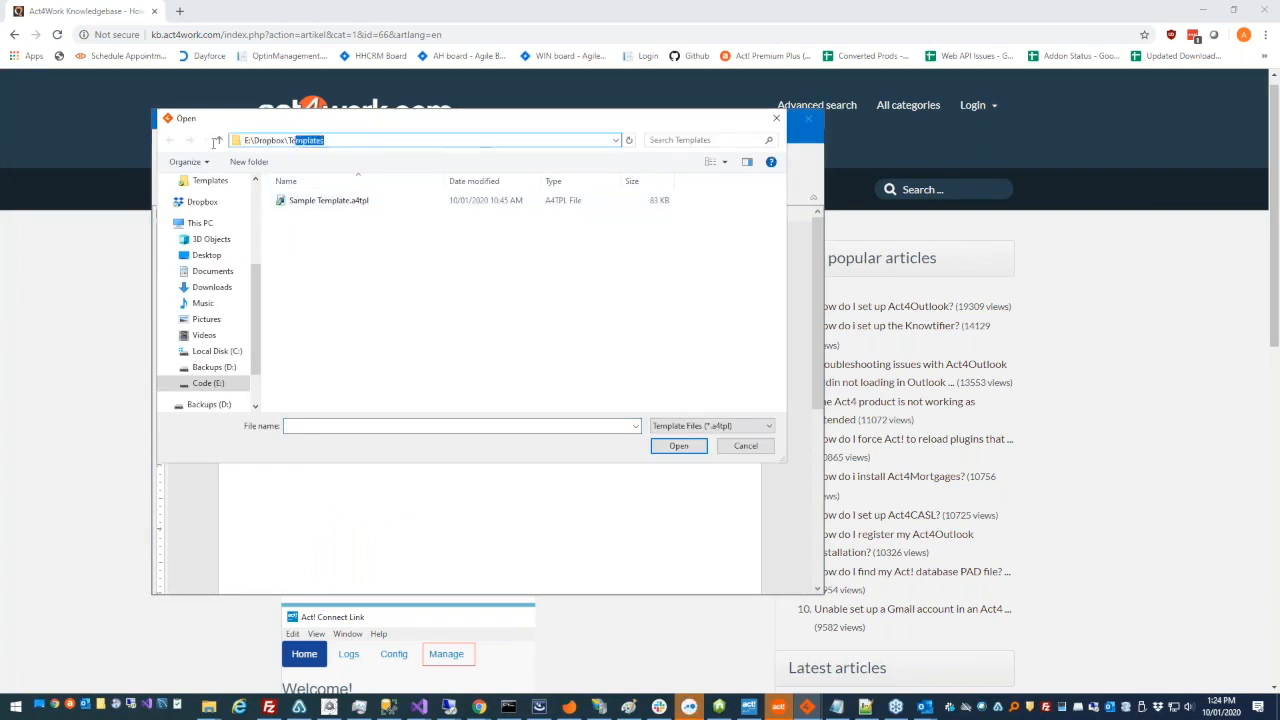
pyautogui.click(350, 231)
pyautogui.click(365, 204)
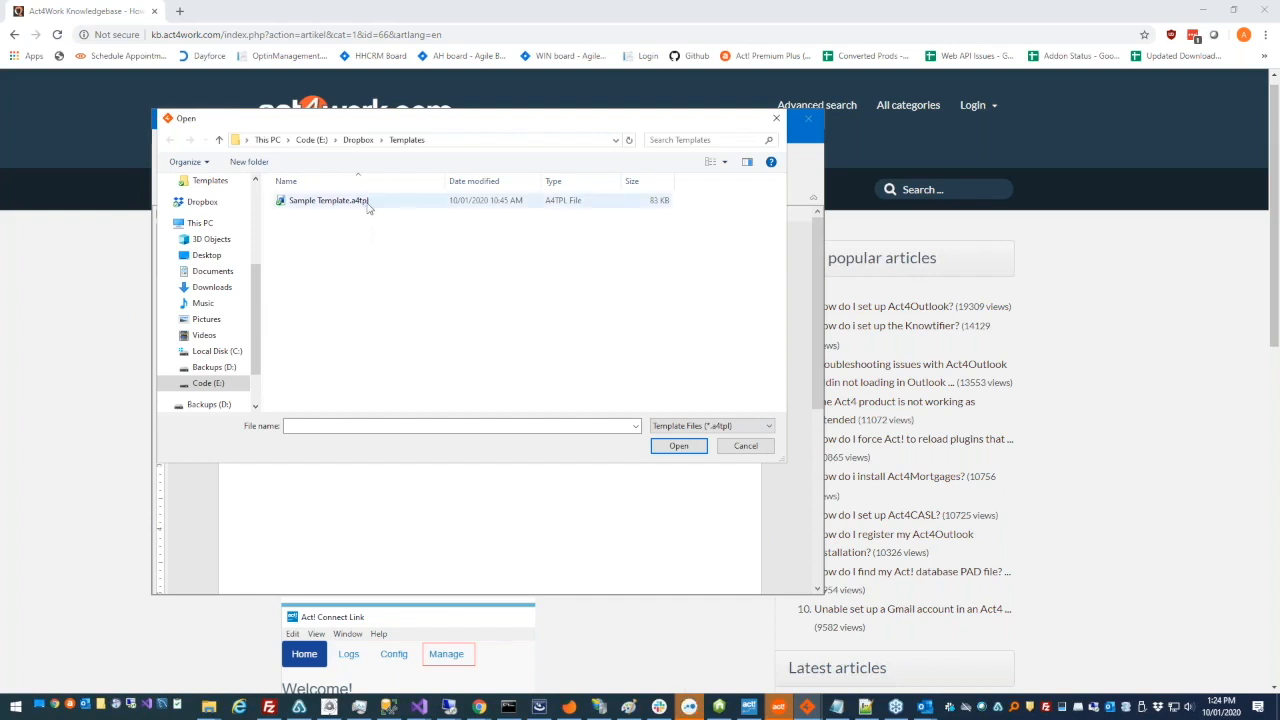
pyautogui.click(657, 447)
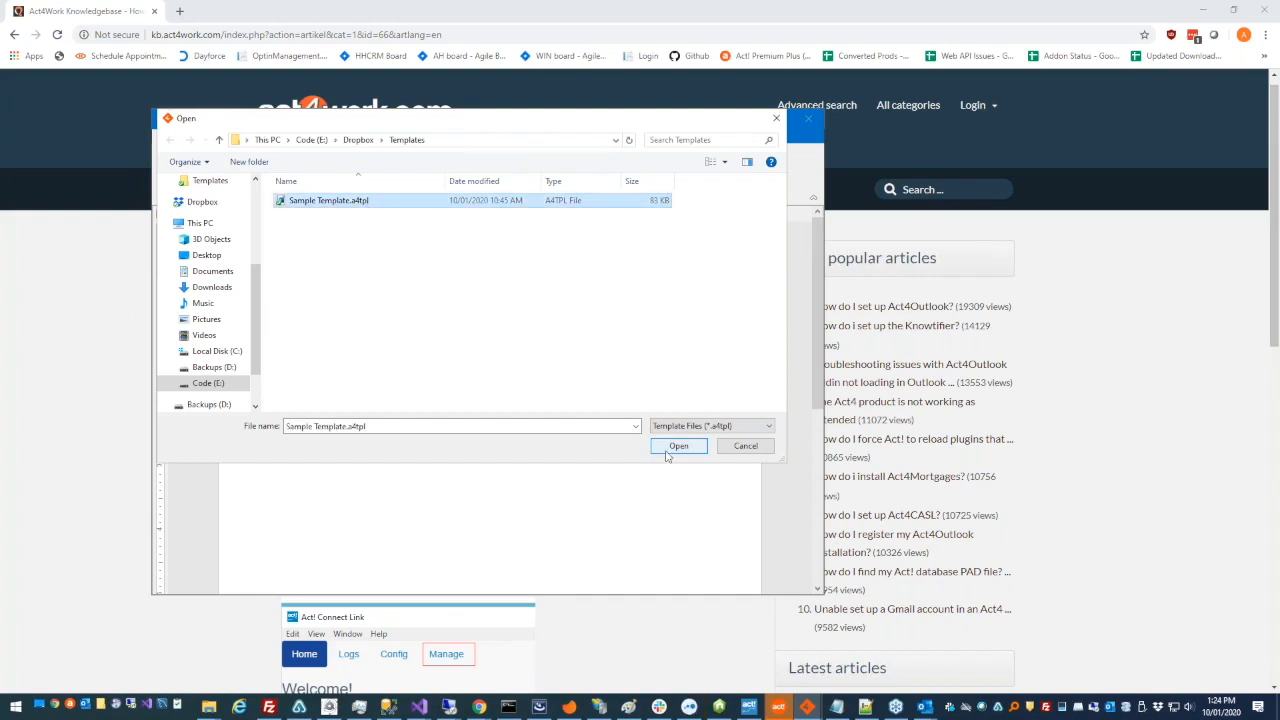
# - Place the Insert Merge Field dialog beside the template editor and view its available record types
pyautogui.moveTo(262, 166); pyautogui.dragTo(874, 132)
pyautogui.moveTo(601, 128); pyautogui.dragTo(584, 120)
pyautogui.moveTo(847, 134); pyautogui.dragTo(886, 114)
pyautogui.click(570, 315)
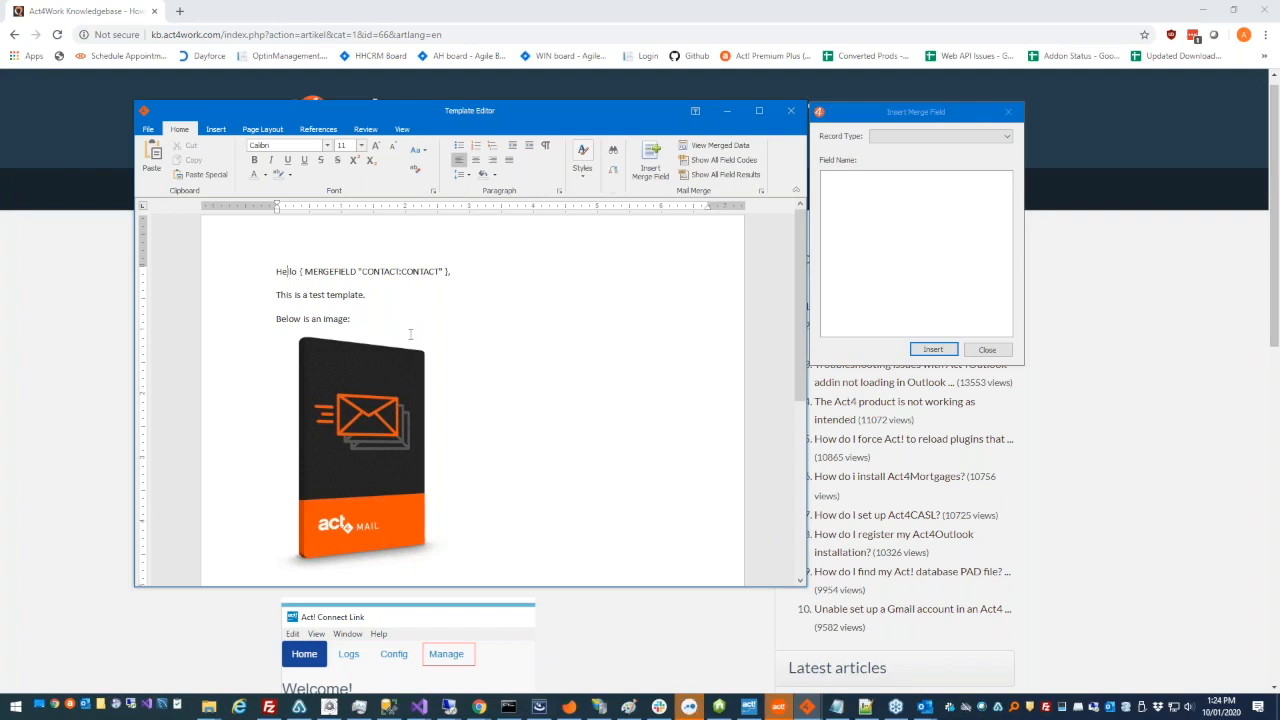
pyautogui.click(941, 138)
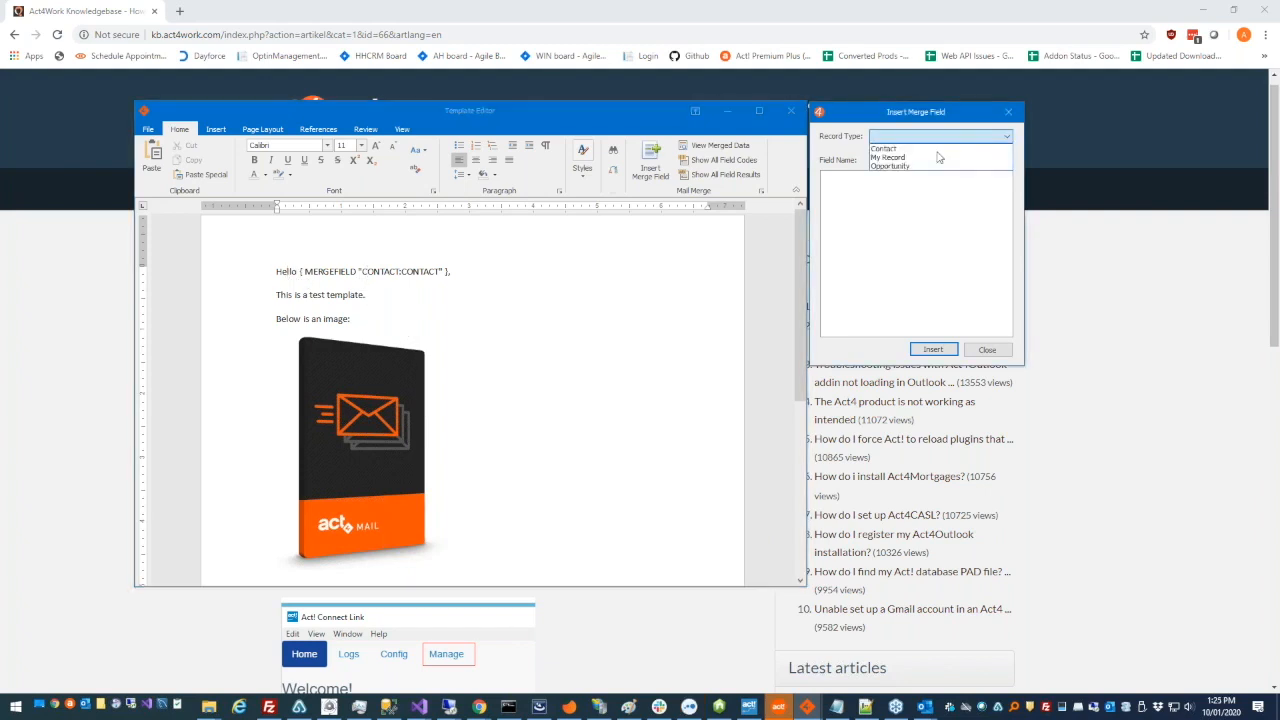
# - Add the text "You email address is:" after "This is a test template." in the template
pyautogui.click(435, 297)
pyautogui.click(466, 309)
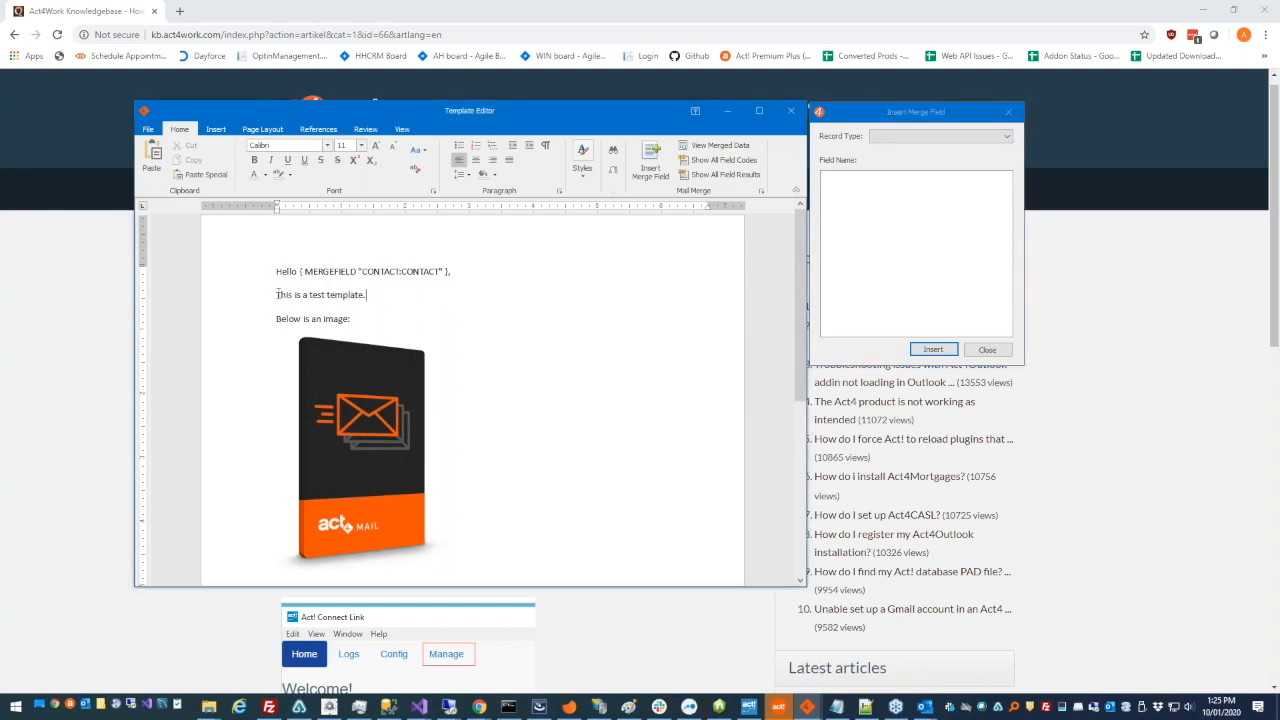
pyautogui.click(375, 390)
pyautogui.click(394, 306)
pyautogui.write('You email address is:')
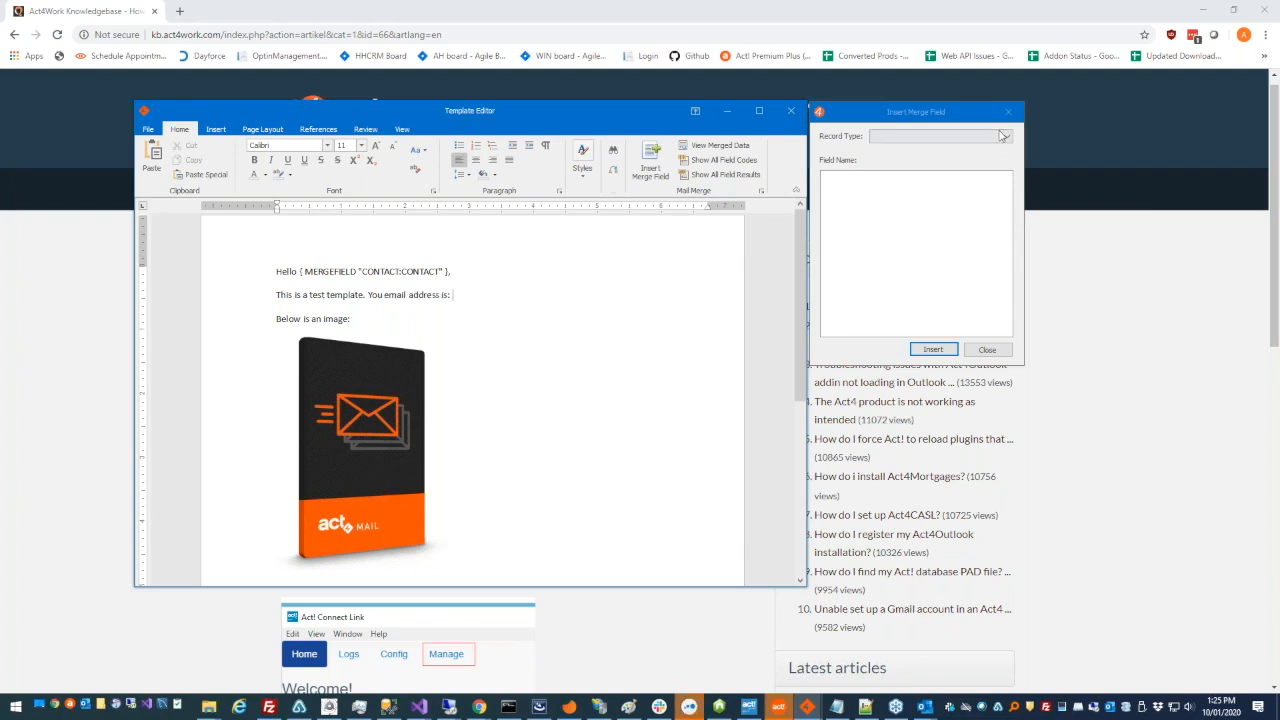
# - Insert the Contact record's E-mail merge field after "You email address is:" and move the Insert Merge Field dialog clear of the text
pyautogui.moveTo(1000, 111); pyautogui.dragTo(717, 130)
pyautogui.click(666, 156)
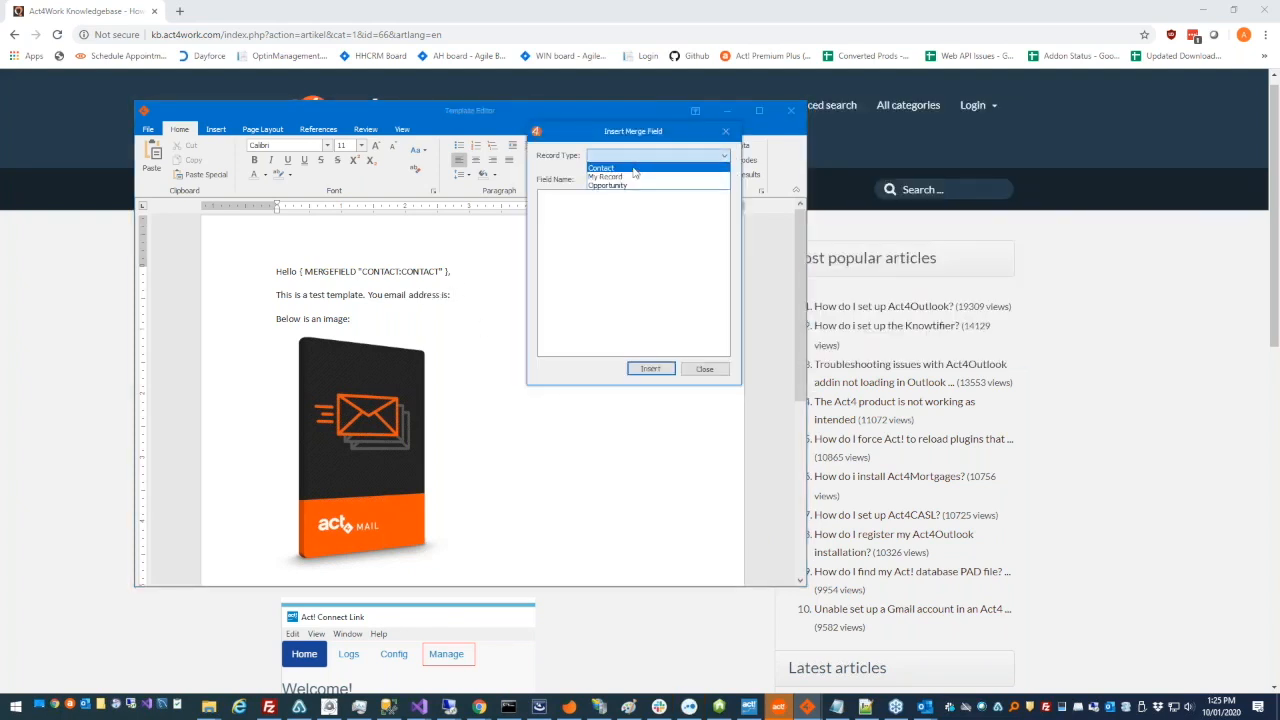
pyautogui.click(633, 169)
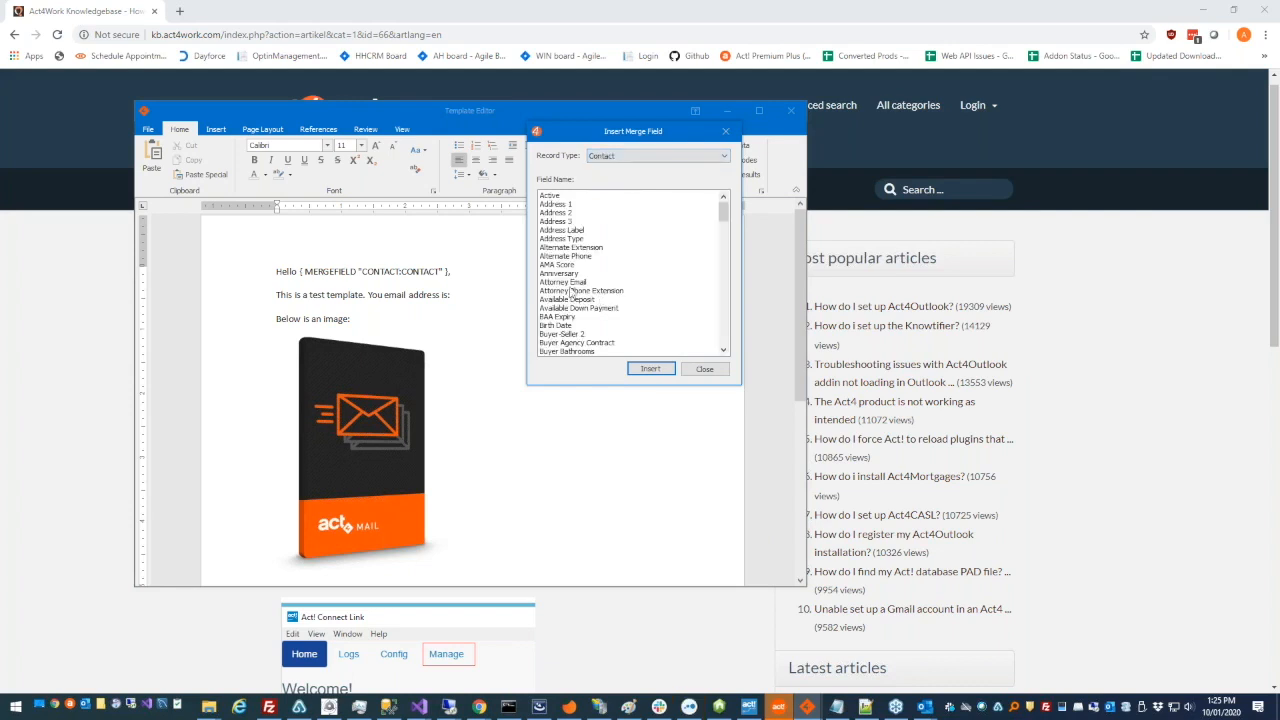
pyautogui.scroll(-1, 595, 285)
pyautogui.scroll(-10, 595, 285)
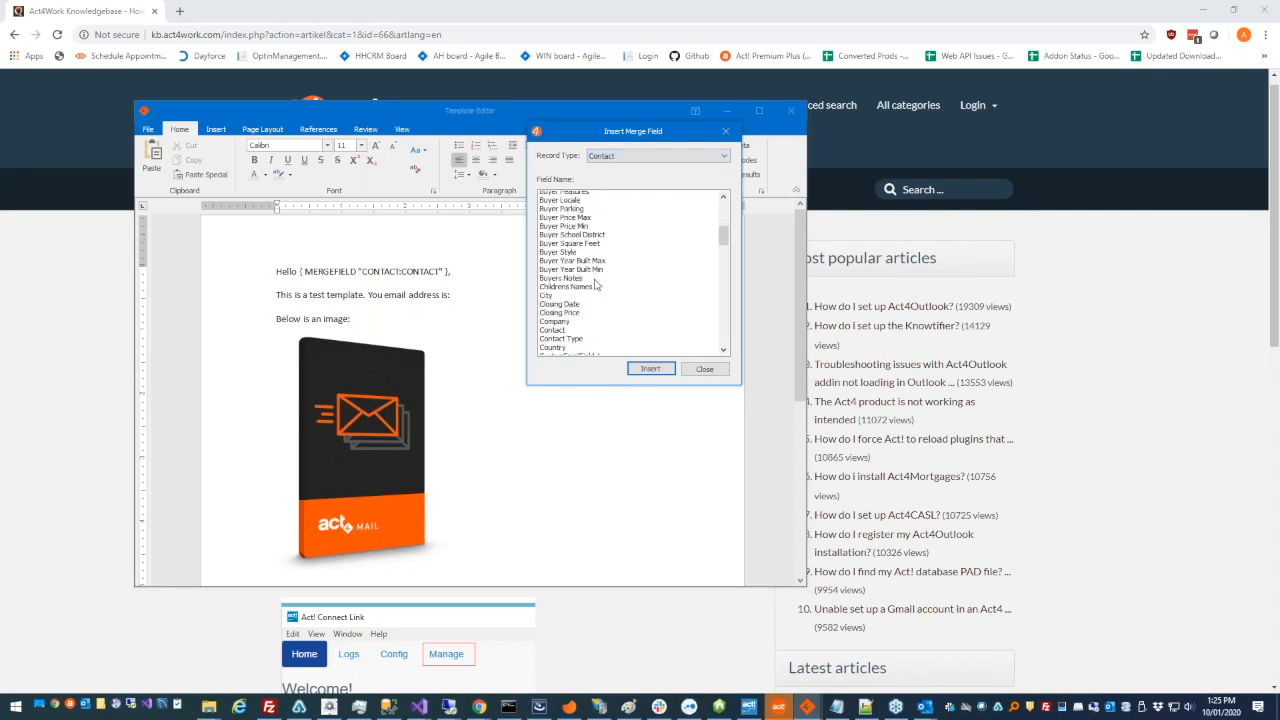
pyautogui.click(567, 326)
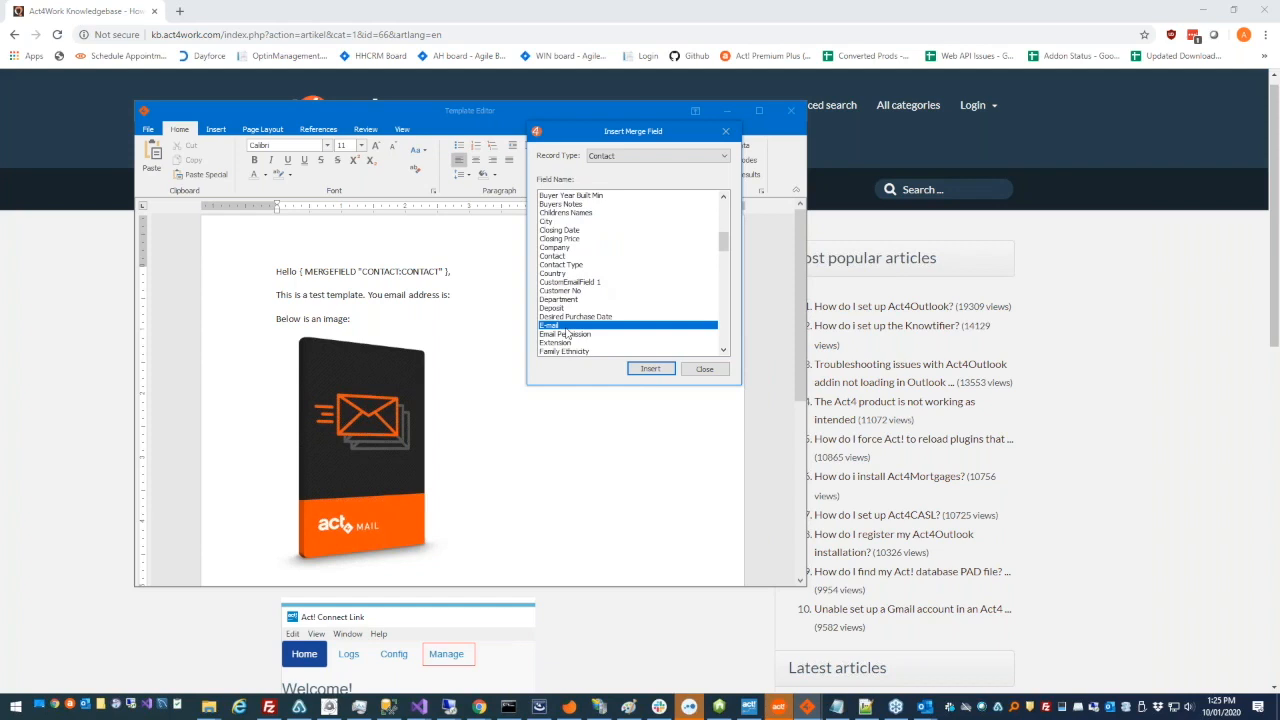
pyautogui.click(455, 294)
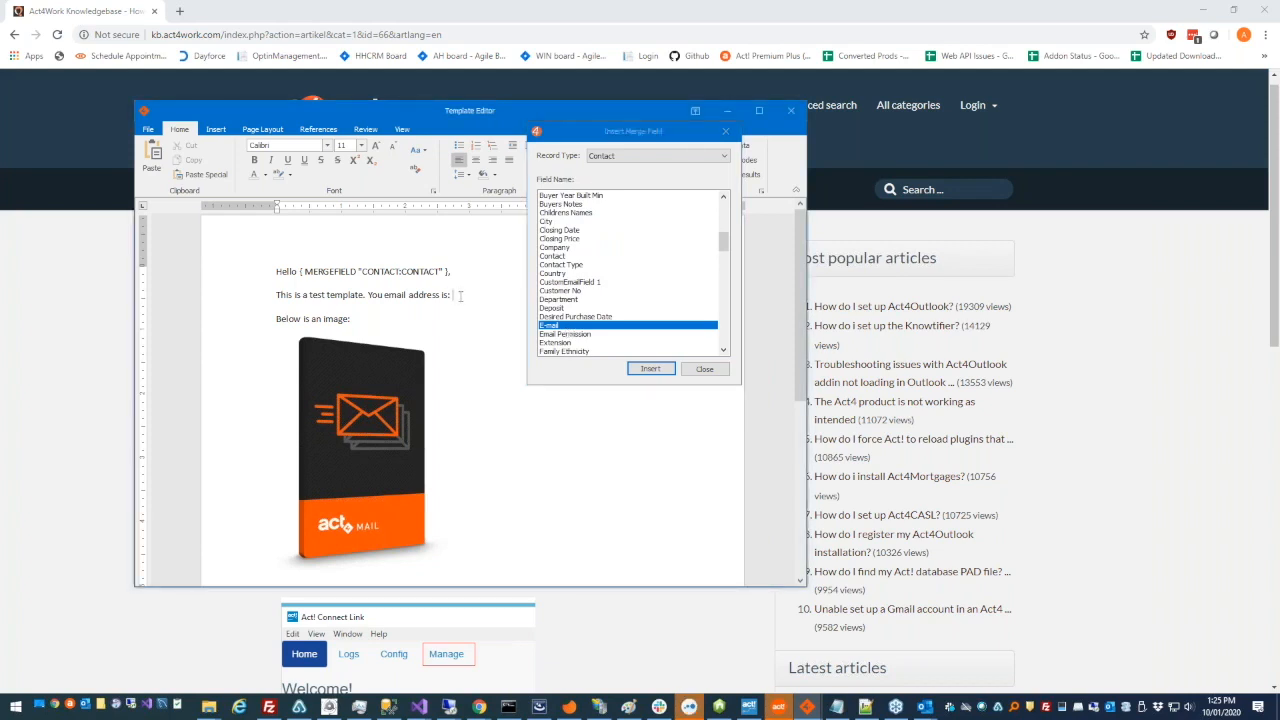
pyautogui.doubleClick(617, 329)
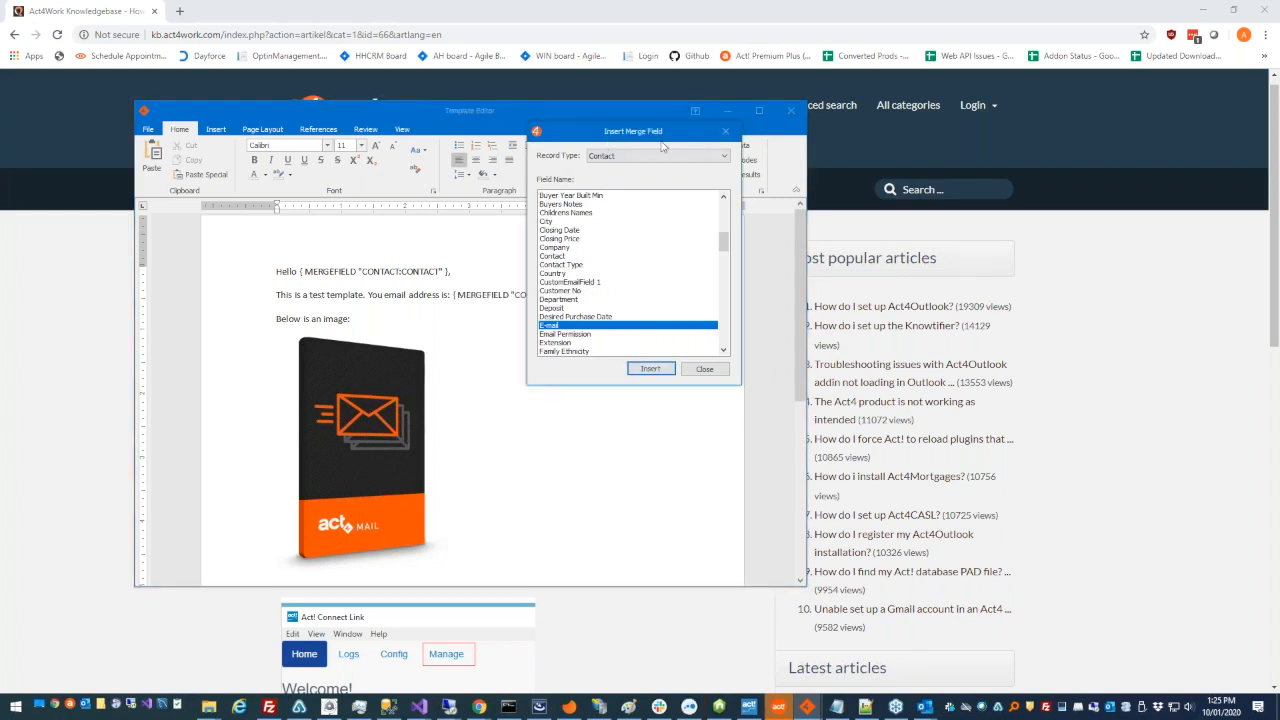
pyautogui.moveTo(661, 147); pyautogui.dragTo(920, 180)
pyautogui.click(606, 297)
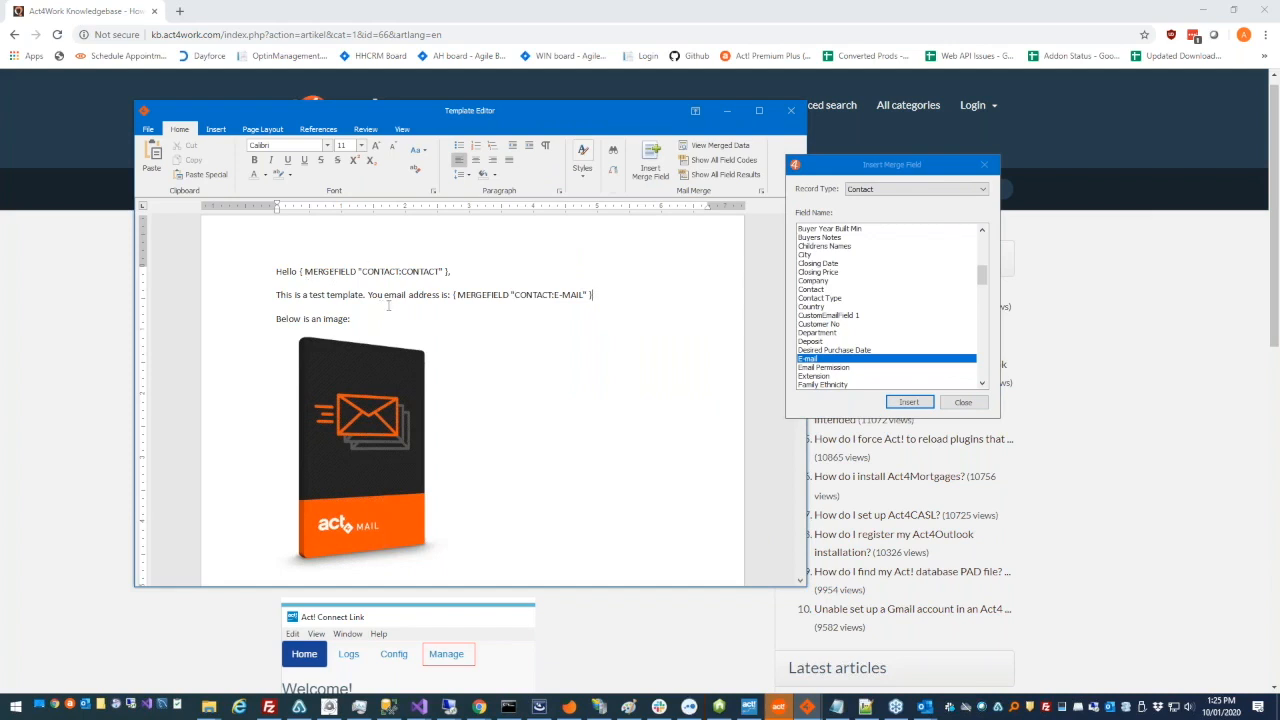
# - Look through more contact merge fields and the elements the template editor can insert, especially the Table option
pyautogui.scroll(-9, 894, 317)
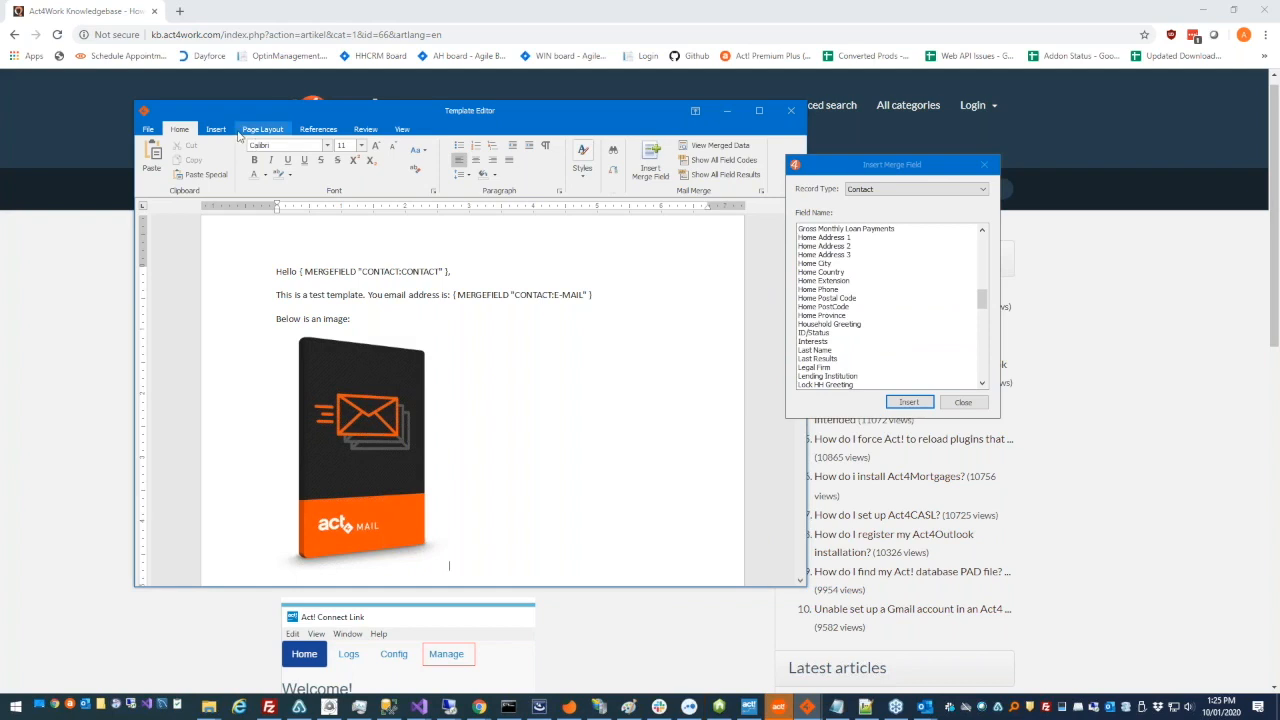
pyautogui.click(216, 131)
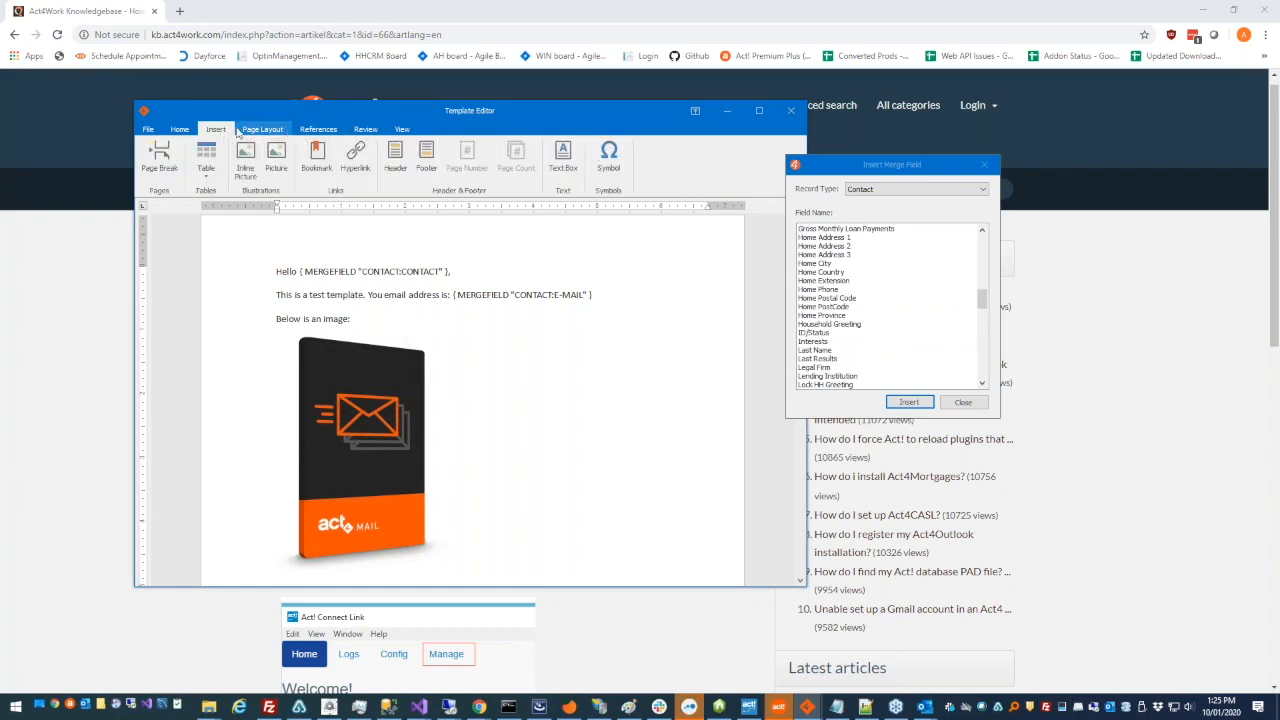
pyautogui.click(189, 129)
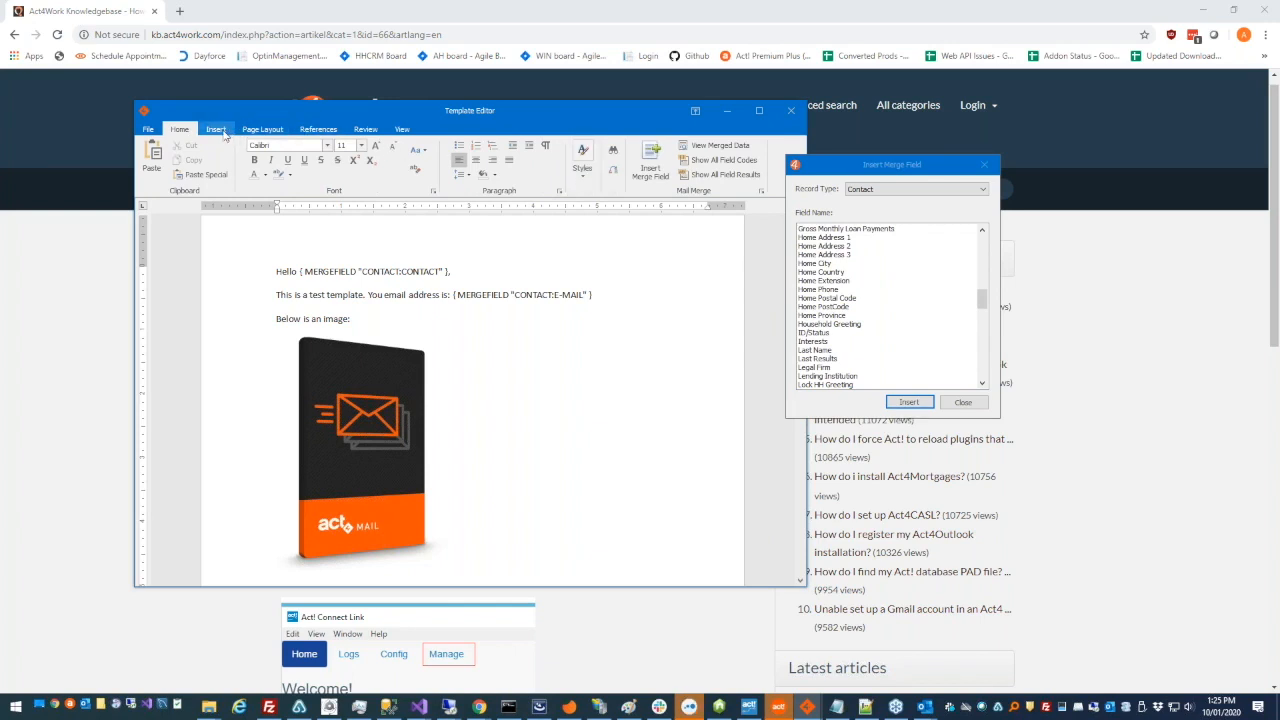
pyautogui.click(222, 132)
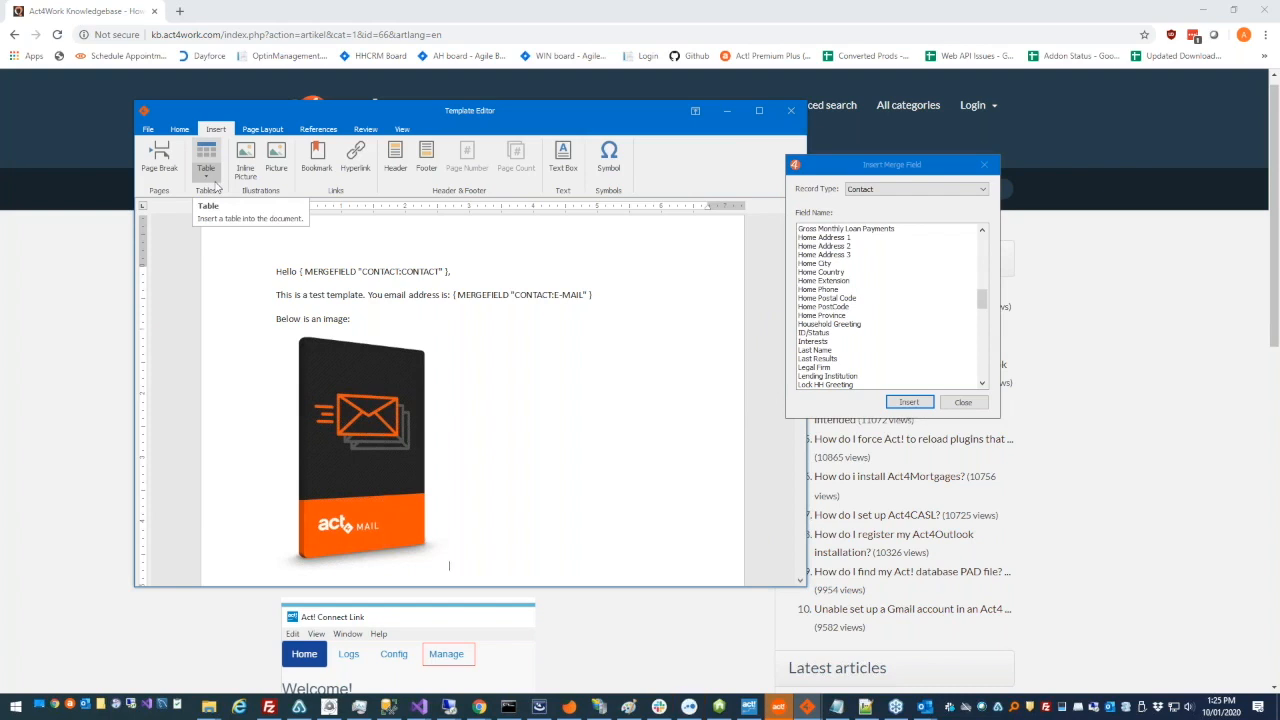
pyautogui.click(269, 281)
pyautogui.click(281, 294)
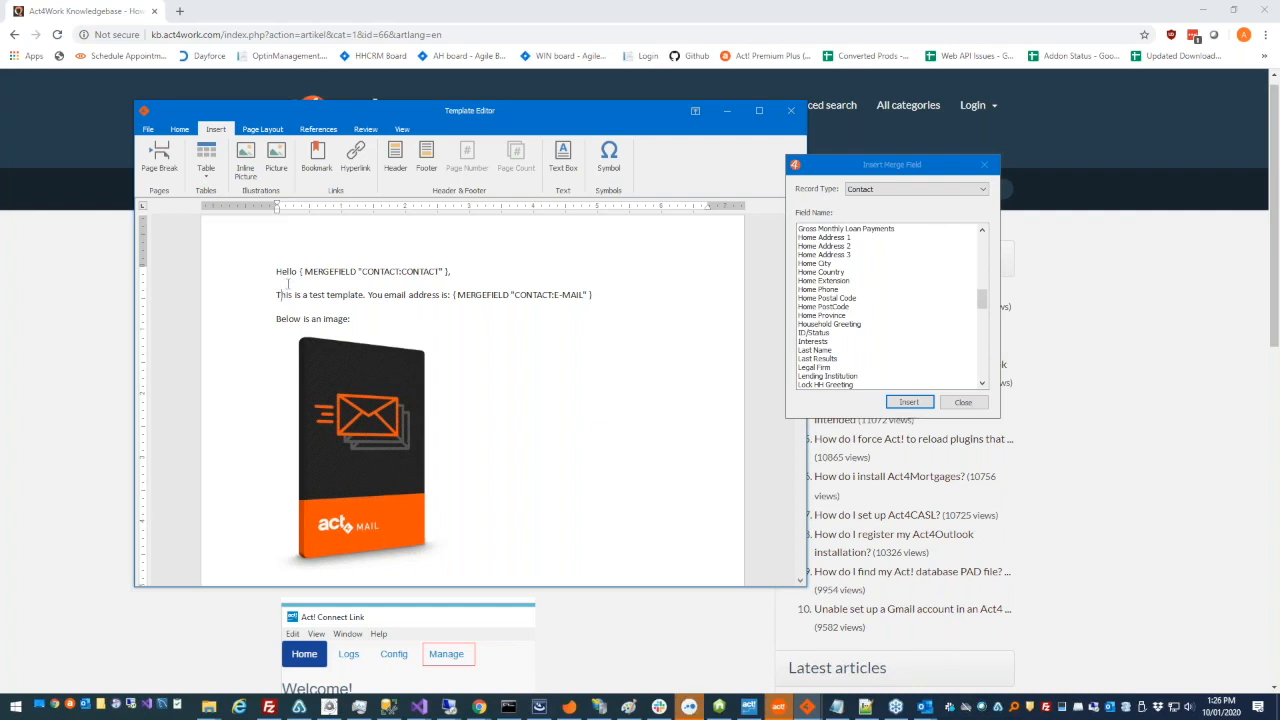
# - Switch to the knowledge base in the browser and open the MailManager4Act category's article list
pyautogui.click(125, 338)
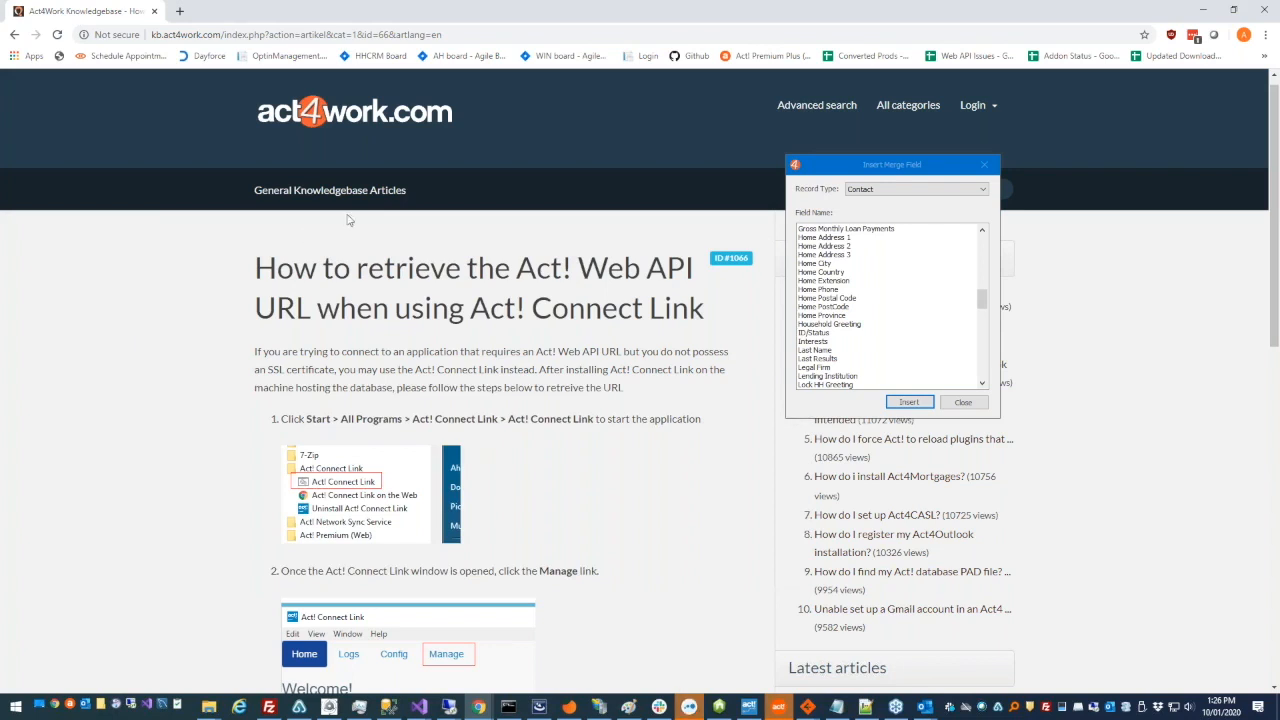
pyautogui.click(14, 34)
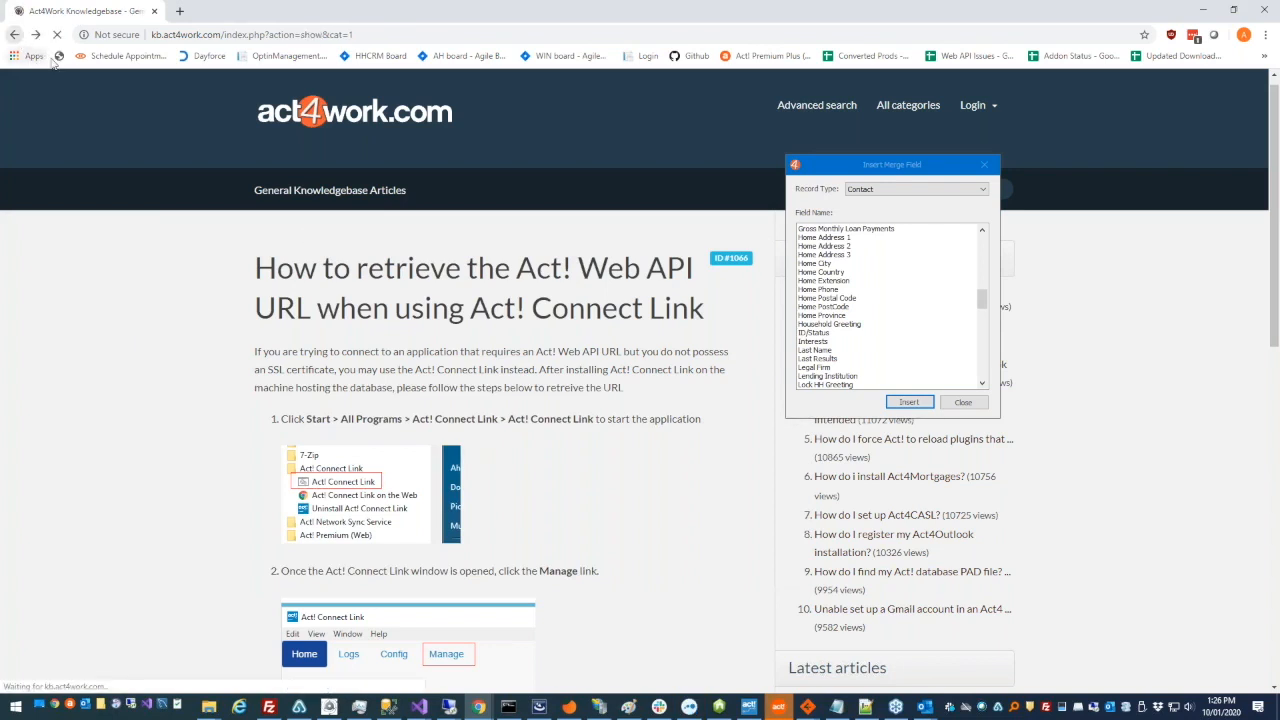
pyautogui.click(14, 34)
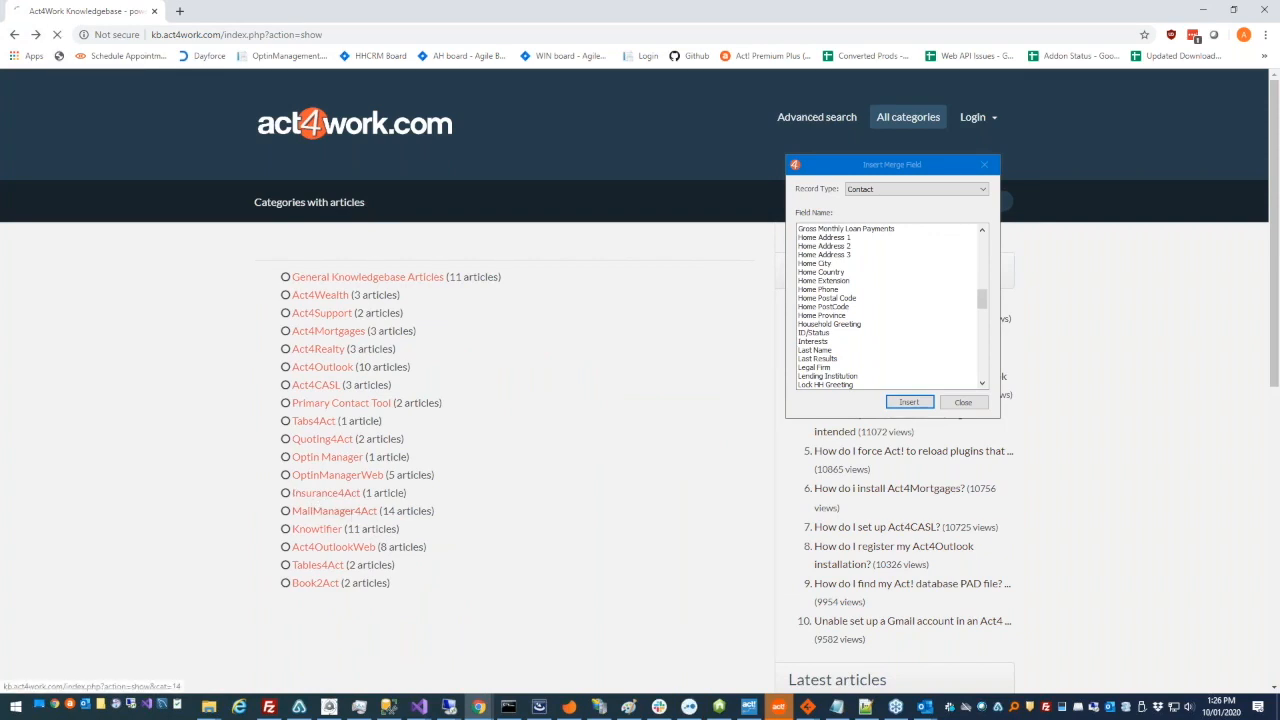
pyautogui.click(334, 510)
pyautogui.scroll(-3, 350, 450)
pyautogui.scroll(2, 423, 363)
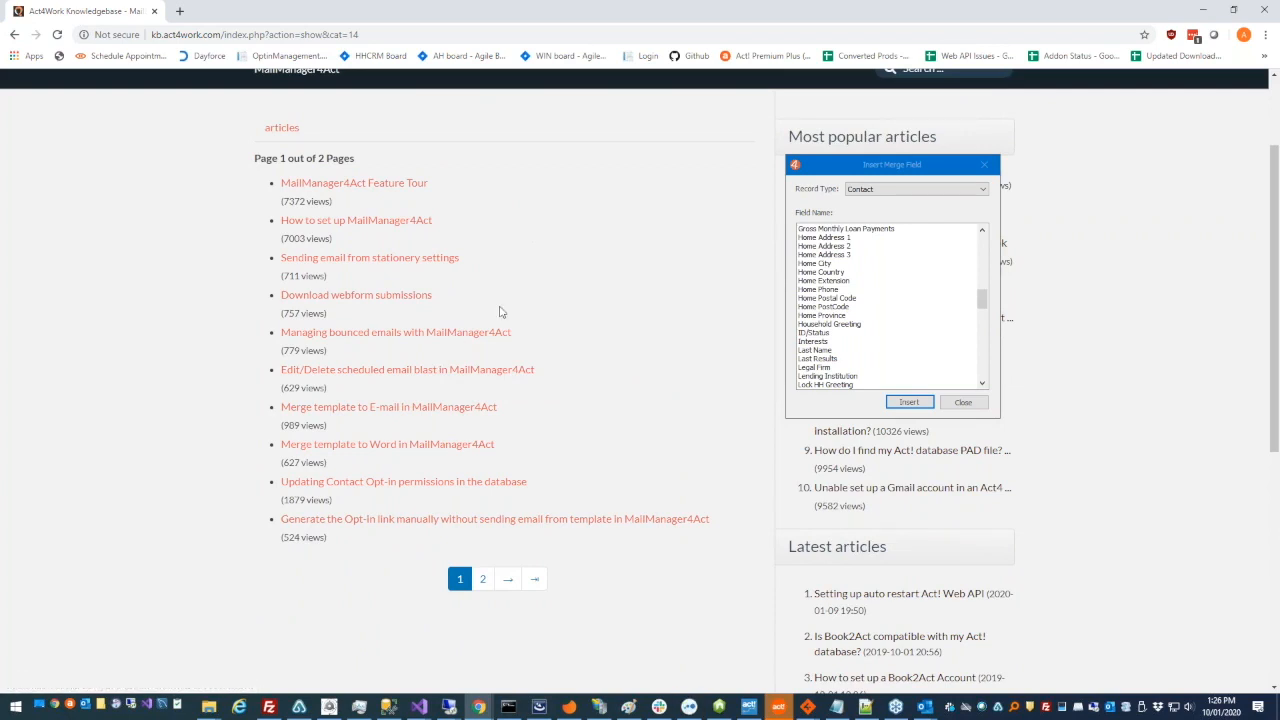
# - Skim the "Merge template to E-mail in MailManager4Act" article and return to the article list
pyautogui.click(438, 407)
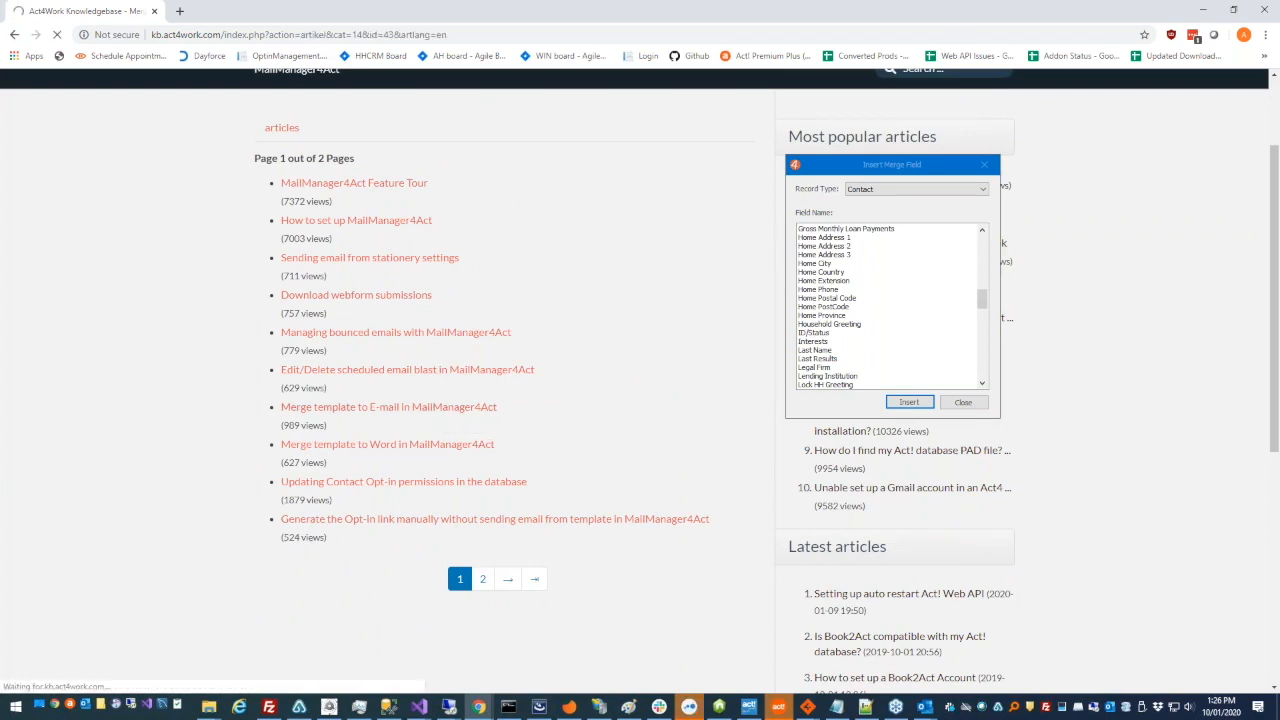
pyautogui.scroll(-12, 457, 404)
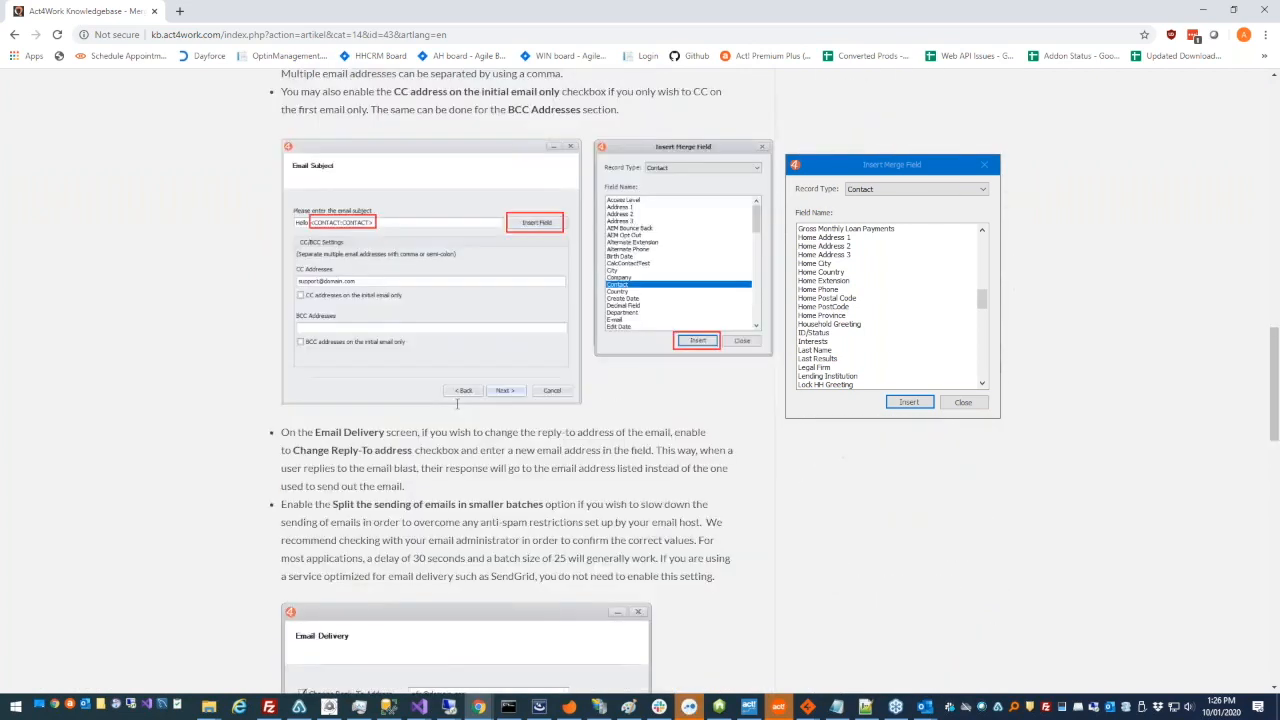
pyautogui.scroll(-12, 457, 404)
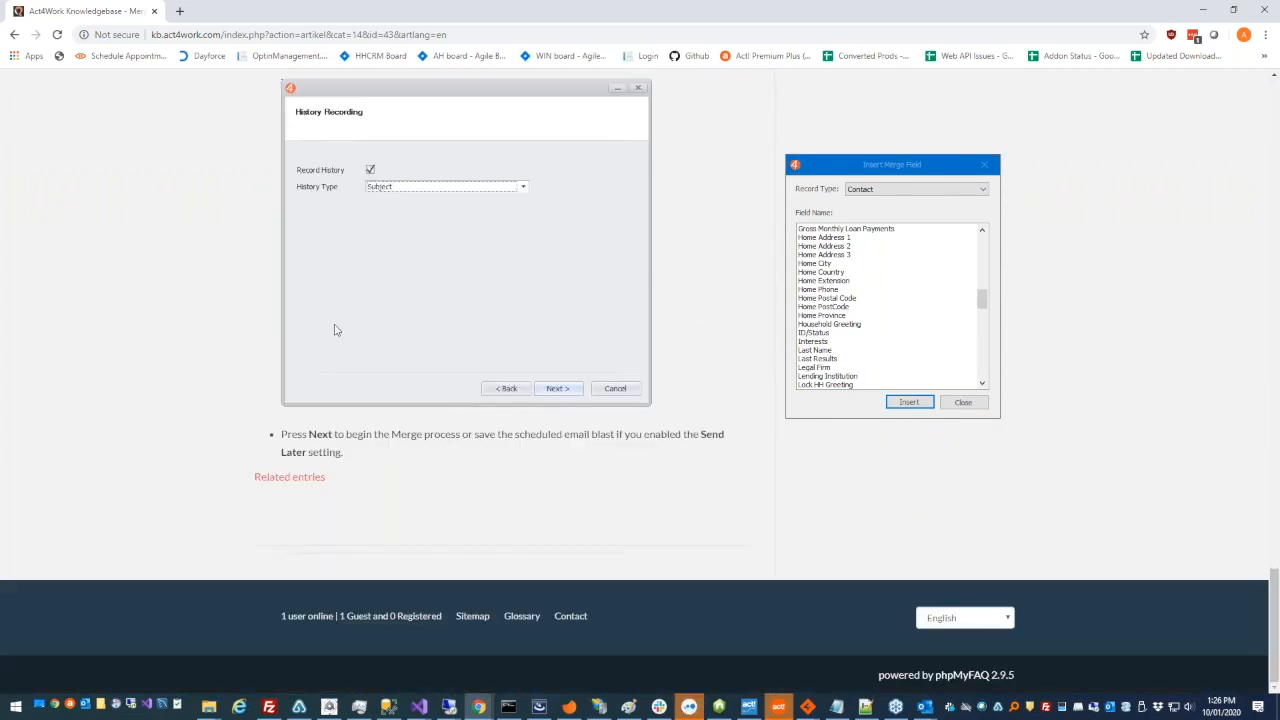
pyautogui.click(14, 34)
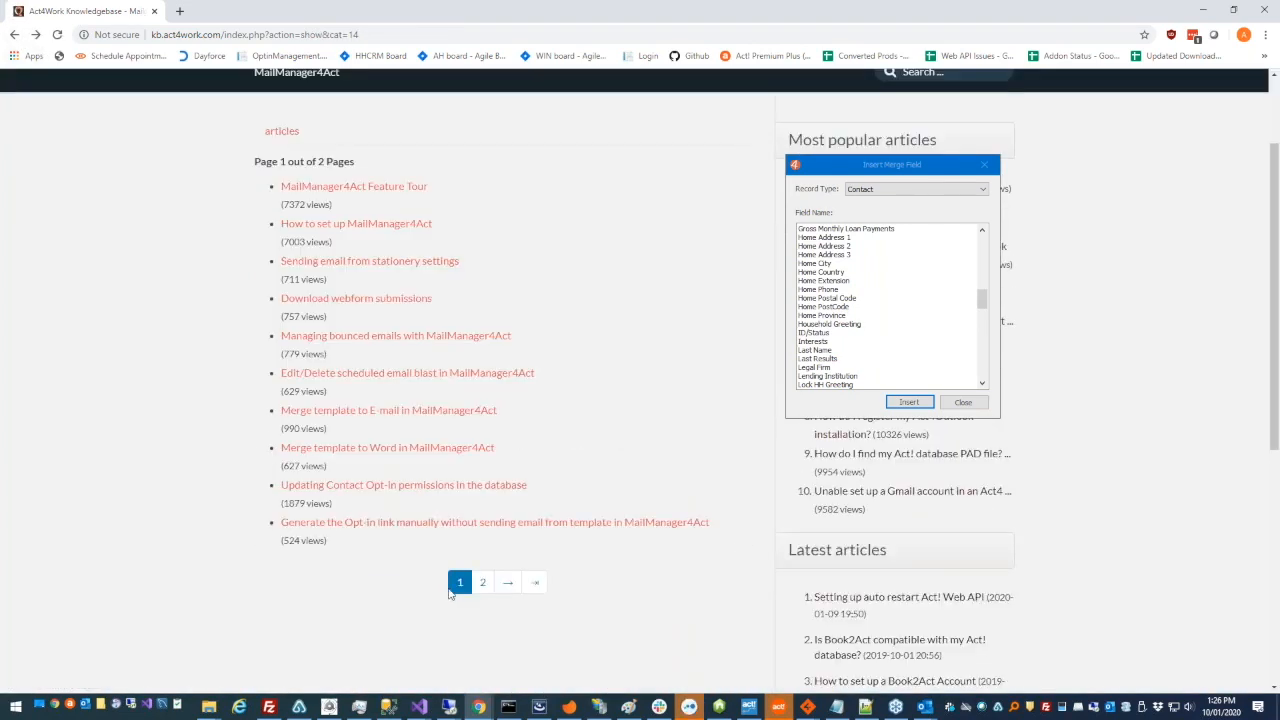
# - Open the "Creating/Editing Templates in MailManager4Act" article and read its Setting Template Width section on tables and preferred width
pyautogui.click(482, 582)
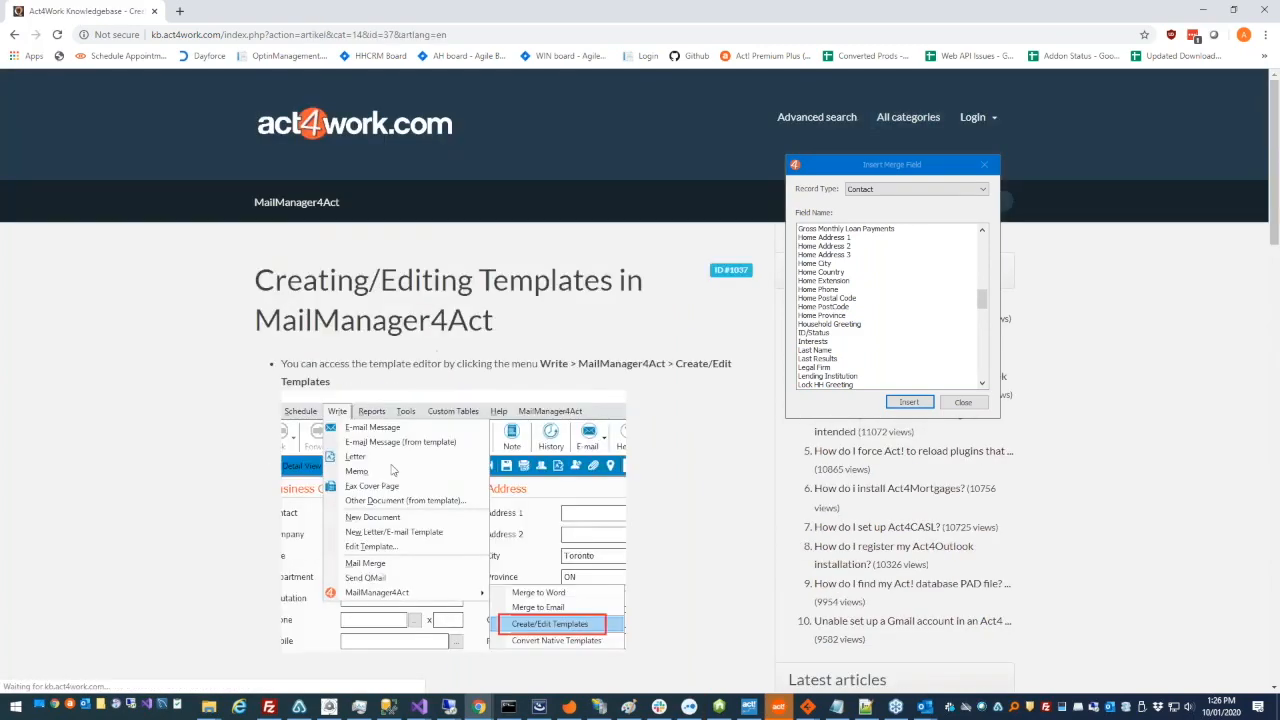
pyautogui.scroll(-10, 425, 400)
pyautogui.scroll(-1, 368, 404)
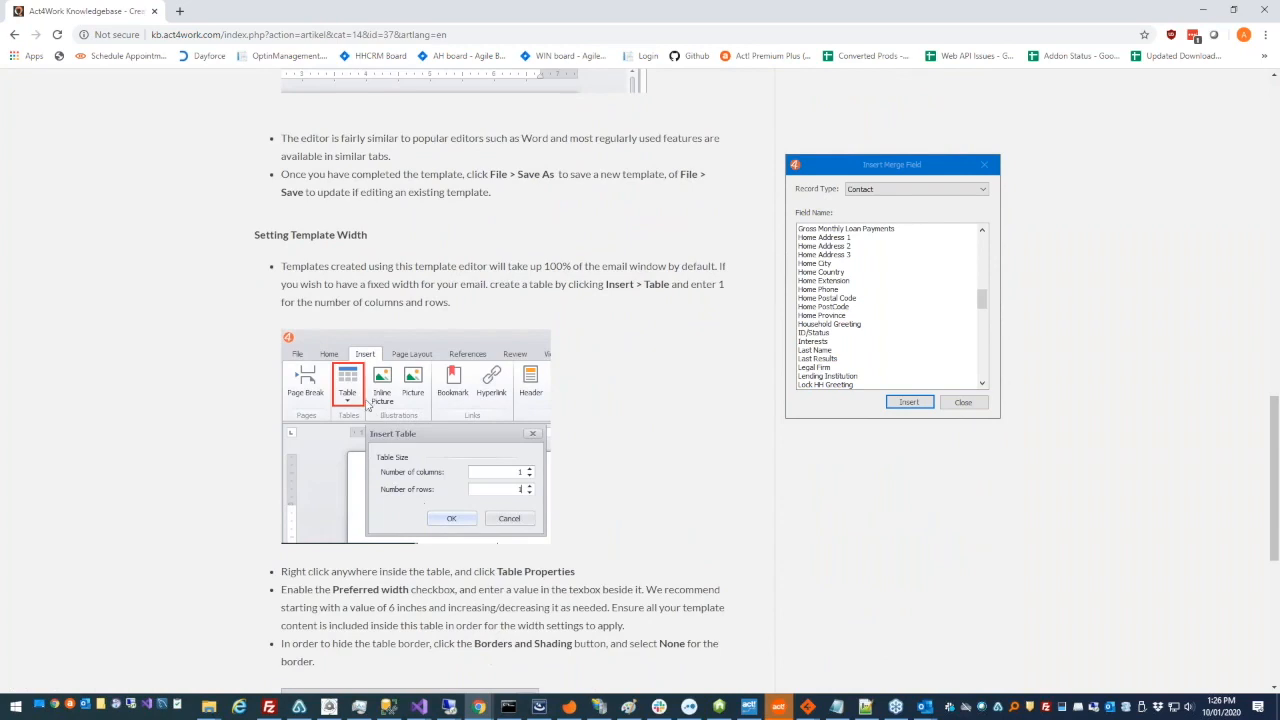
pyautogui.scroll(-2, 391, 280)
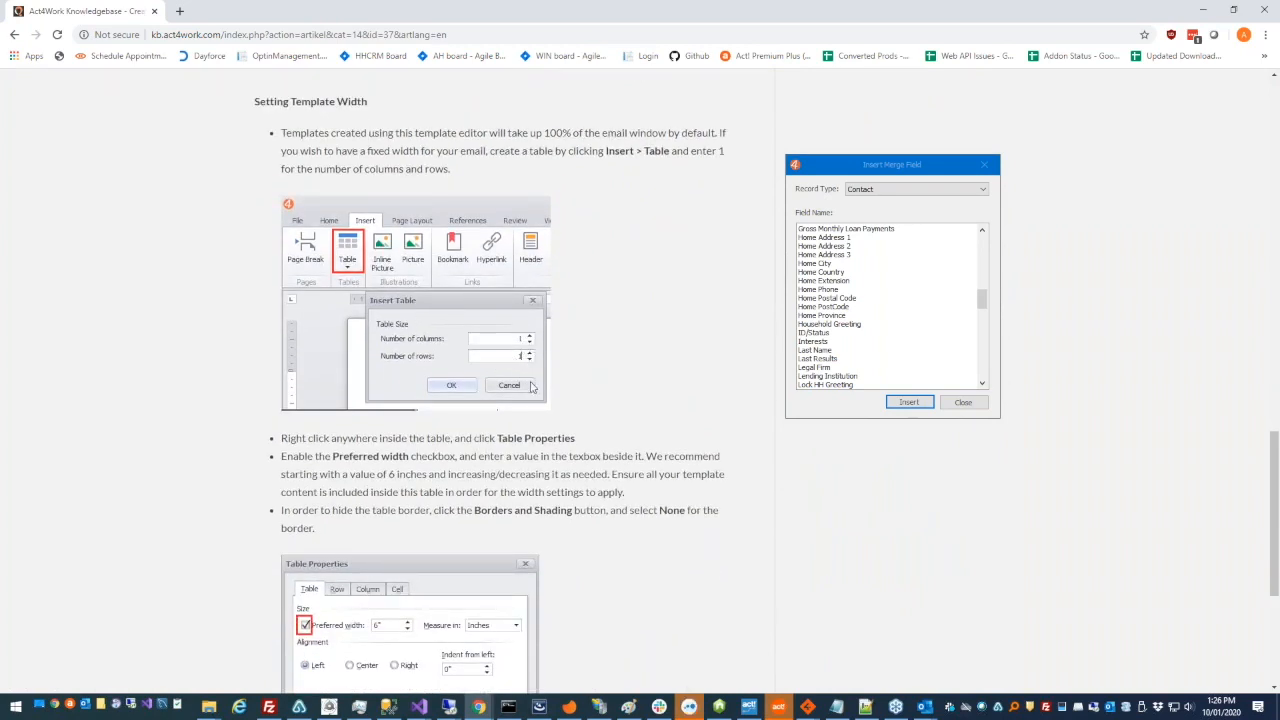
pyautogui.scroll(-3, 532, 387)
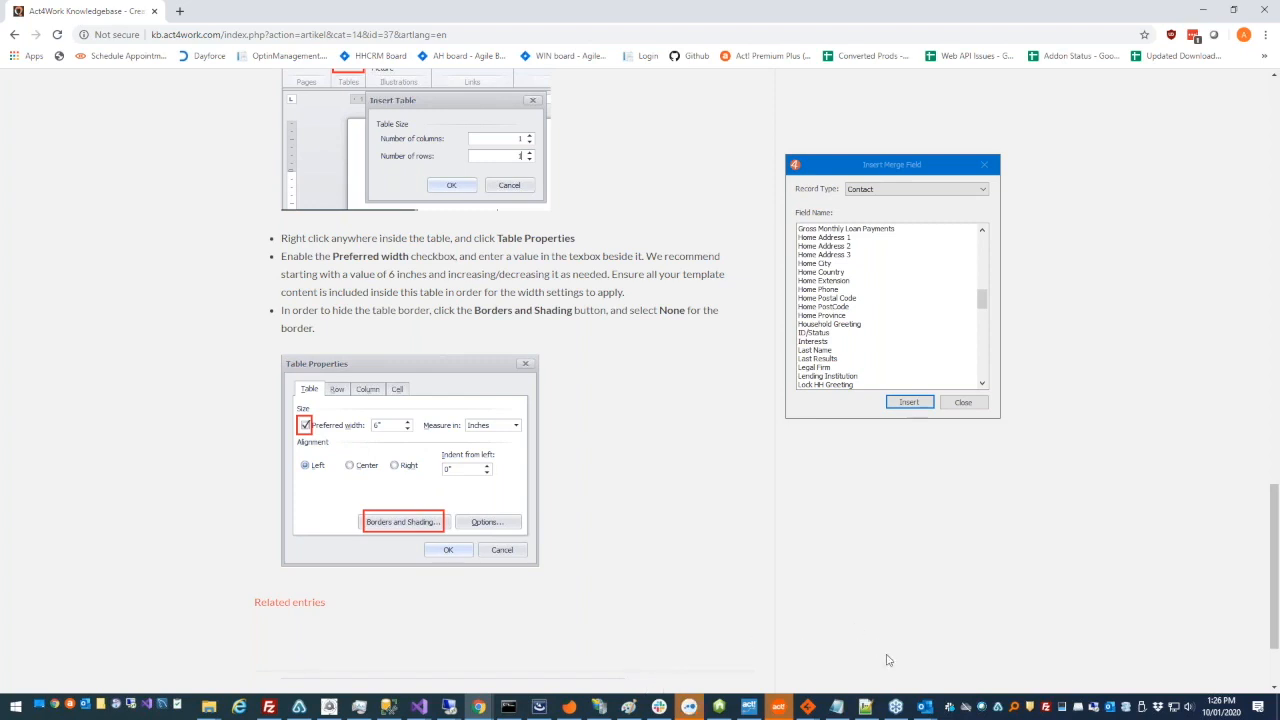
pyautogui.scroll(1, 479, 487)
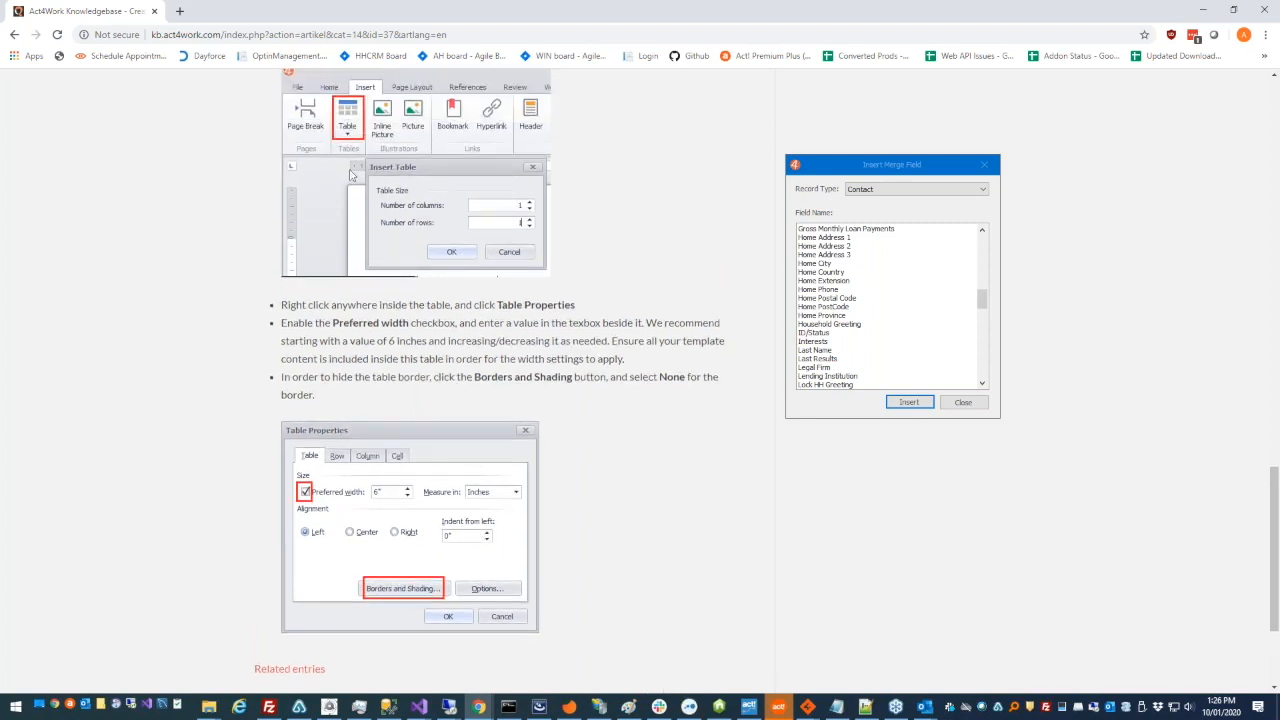
pyautogui.moveTo(1274, 516); pyautogui.dragTo(1272, 122)
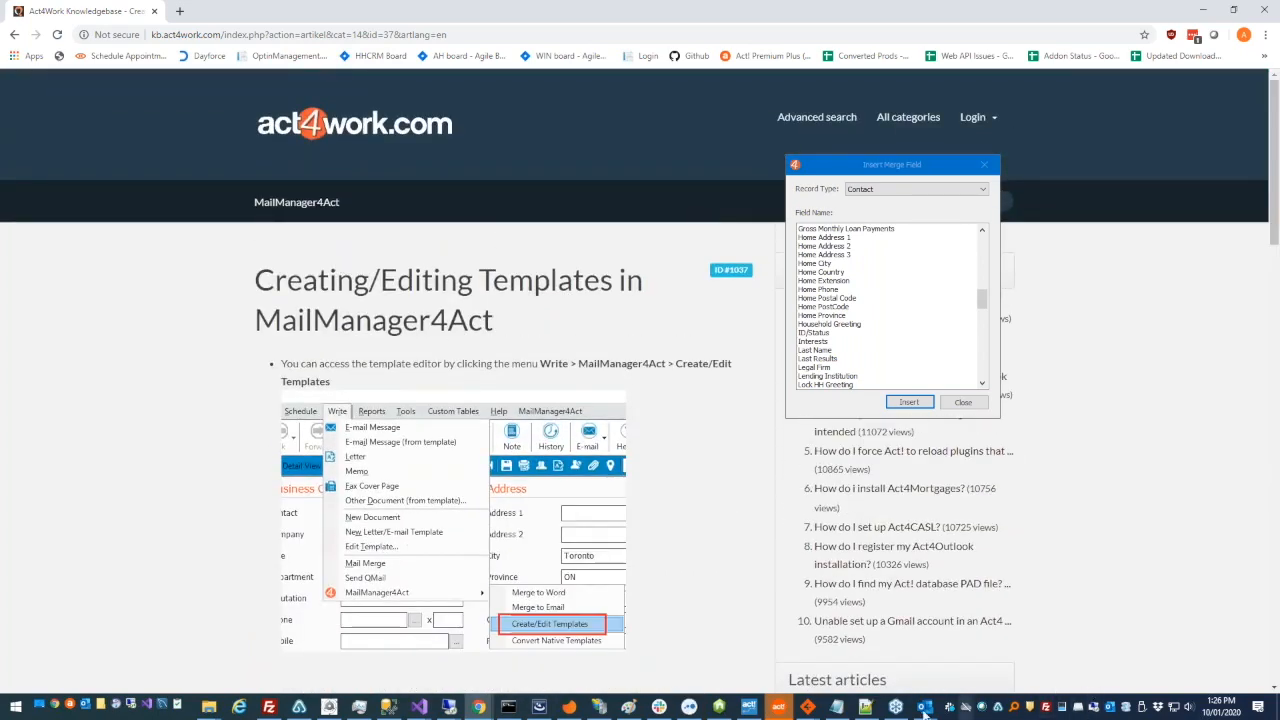
# - Switch back to the template editor, save the edited sample template, and close the editor
pyautogui.moveTo(925, 707)
pyautogui.click(998, 669)
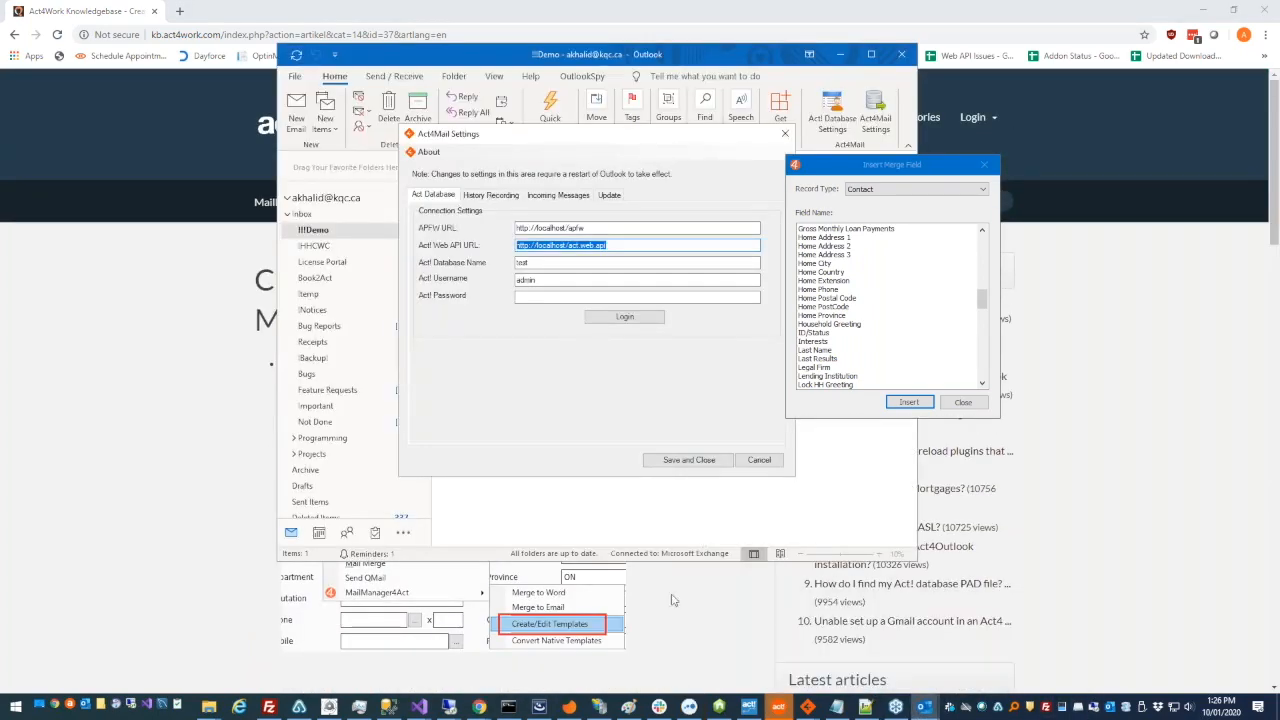
pyautogui.moveTo(804, 707)
pyautogui.click(937, 645)
pyautogui.click(809, 707)
pyautogui.click(808, 645)
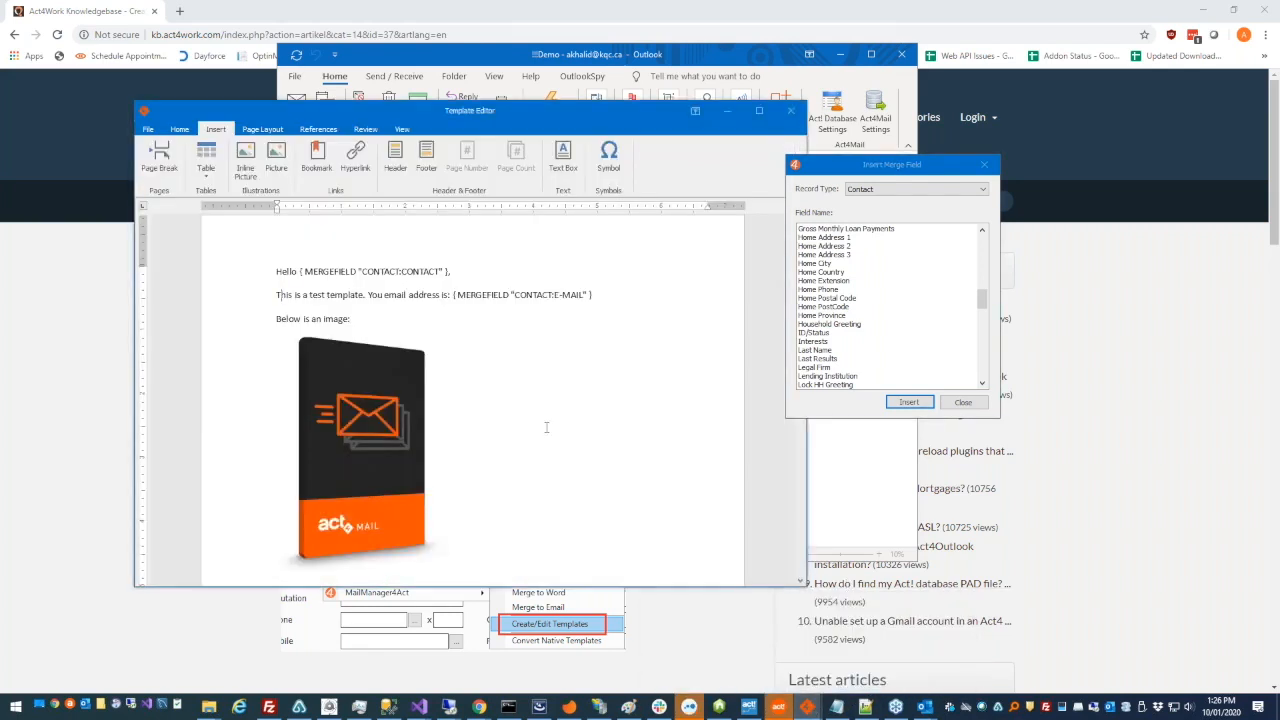
pyautogui.click(179, 129)
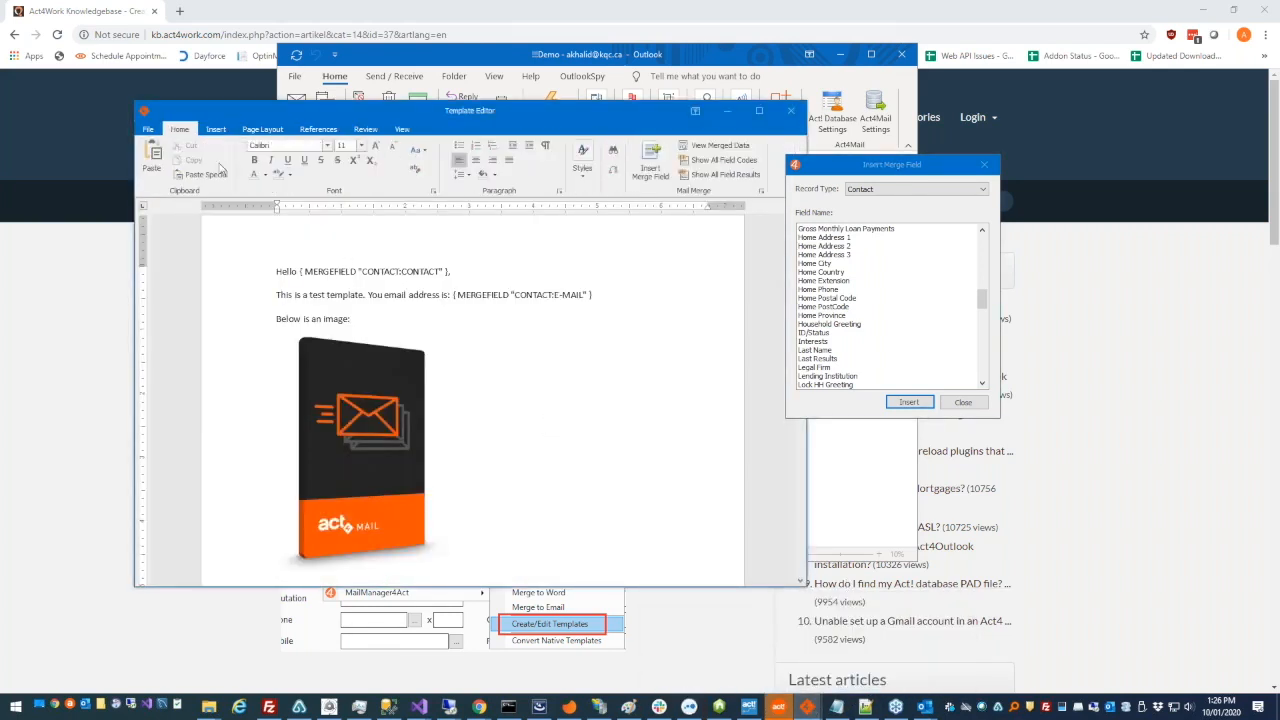
pyautogui.click(154, 131)
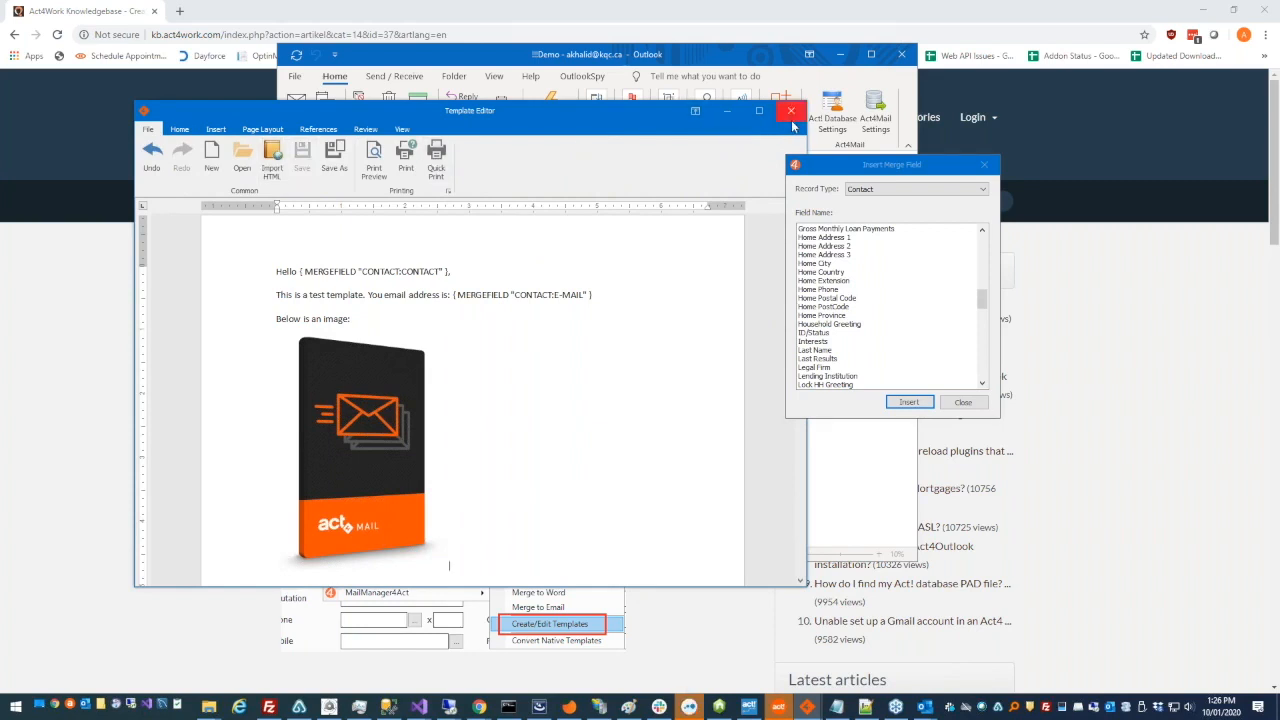
pyautogui.click(791, 112)
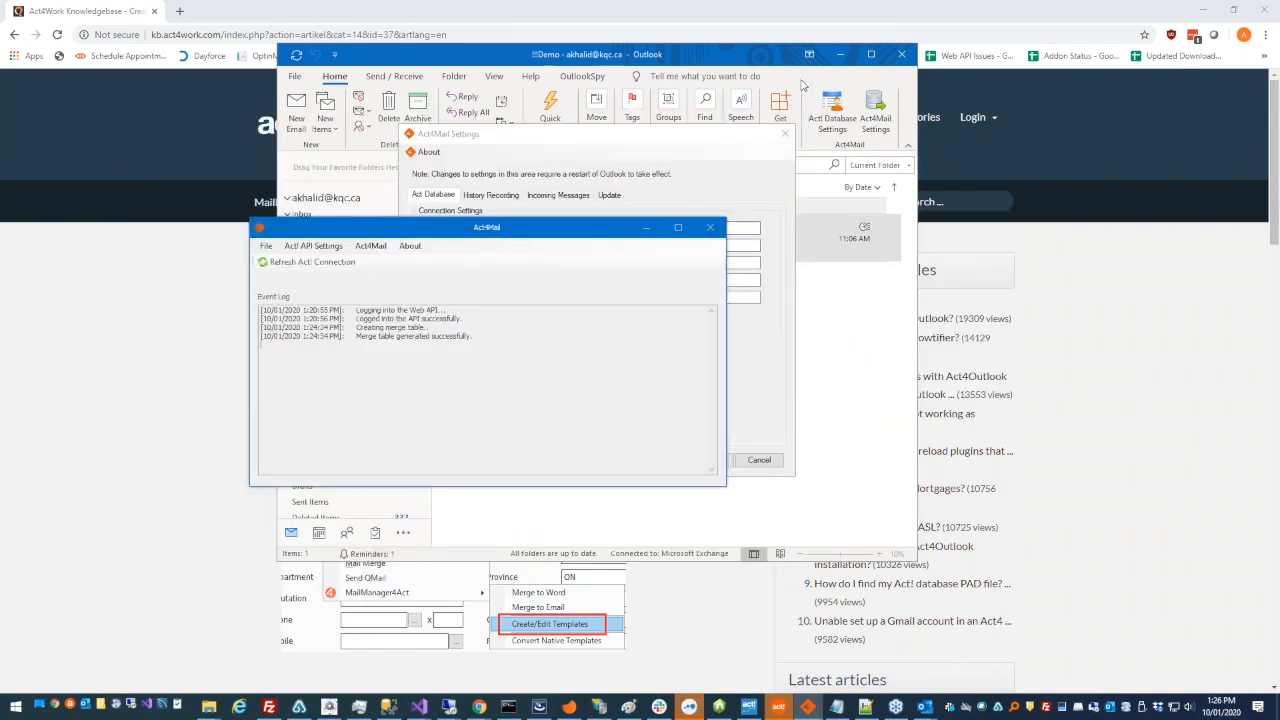
# - Close the Act4Mail Settings window and start a merge to Word using Sample Template.a4tpl
pyautogui.click(785, 133)
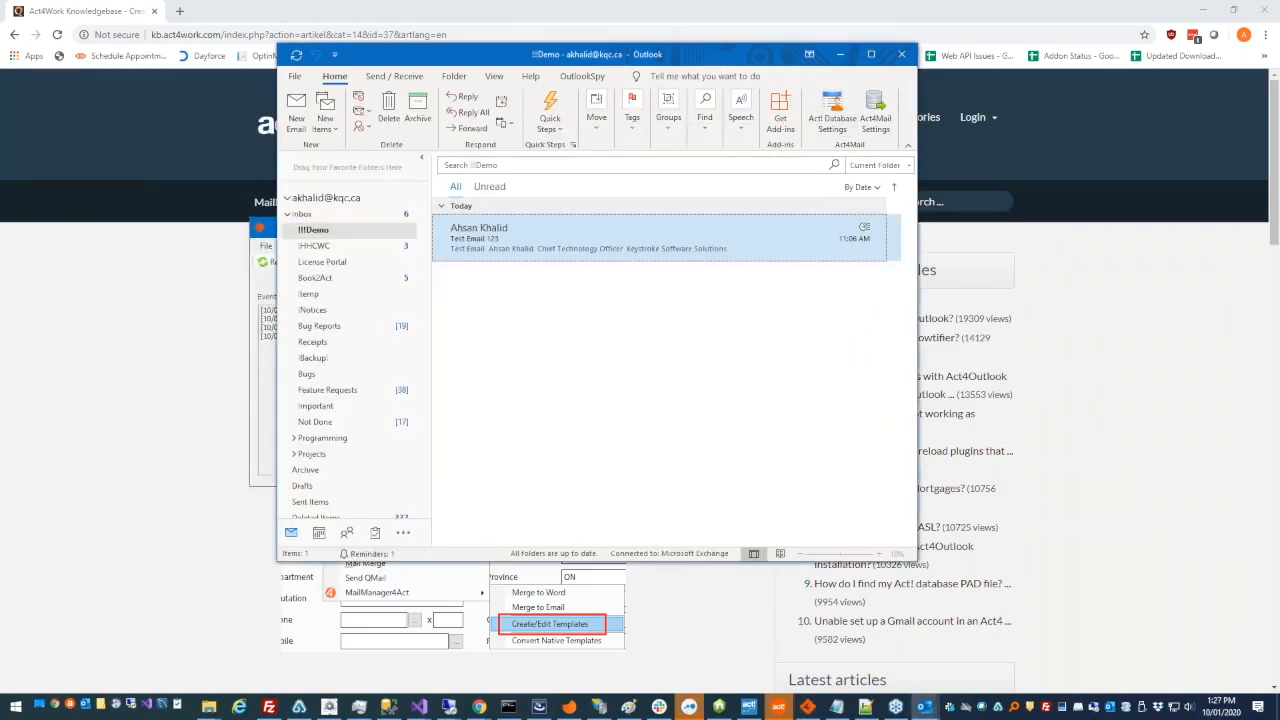
pyautogui.click(251, 280)
pyautogui.click(371, 252)
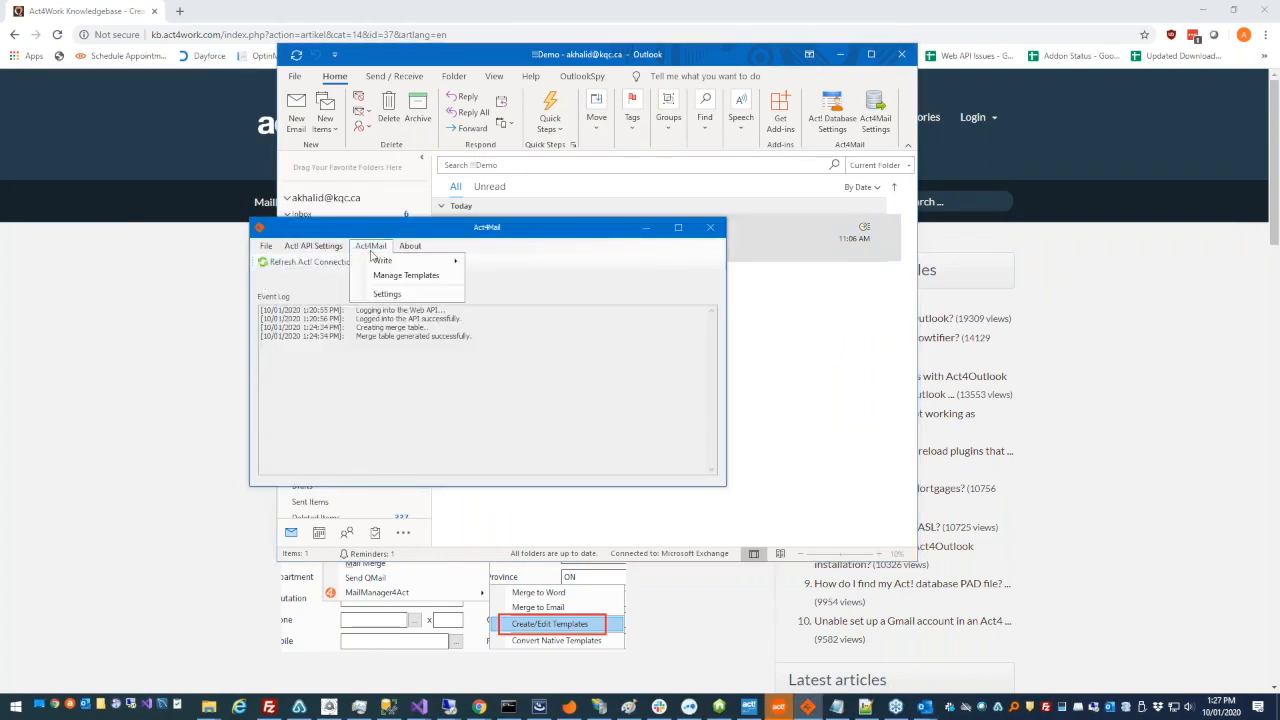
pyautogui.moveTo(382, 264)
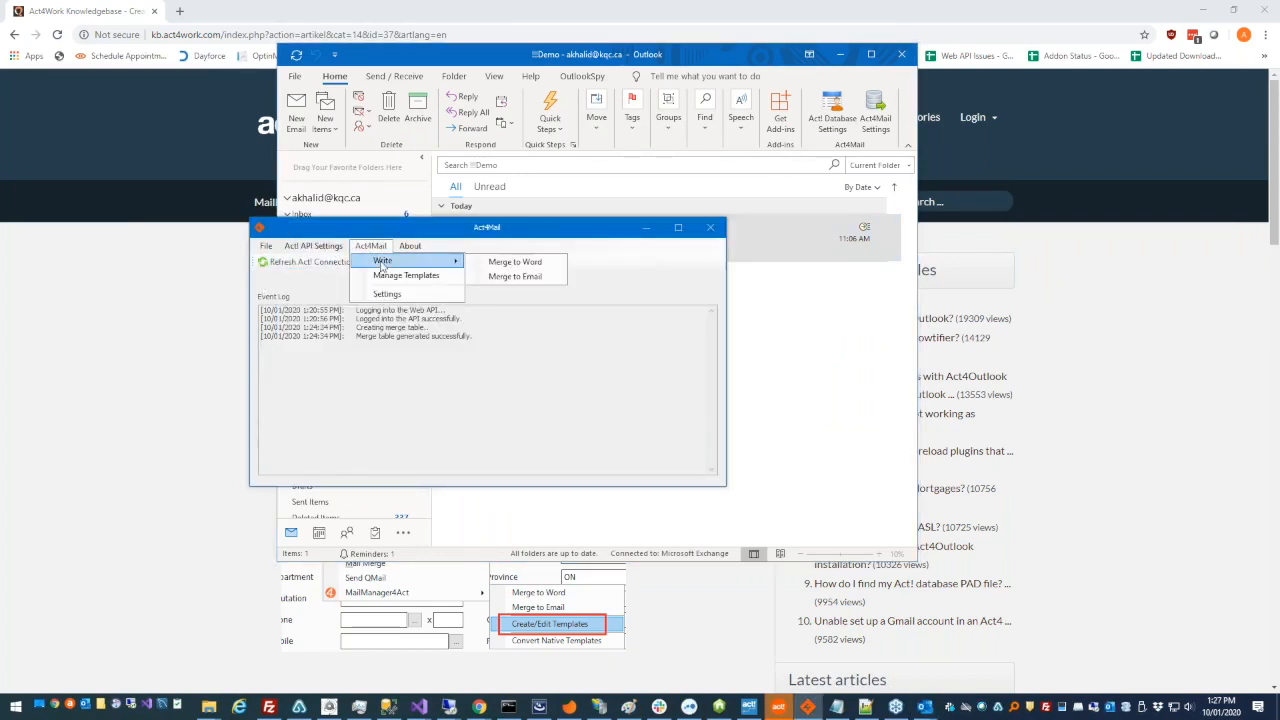
pyautogui.click(537, 264)
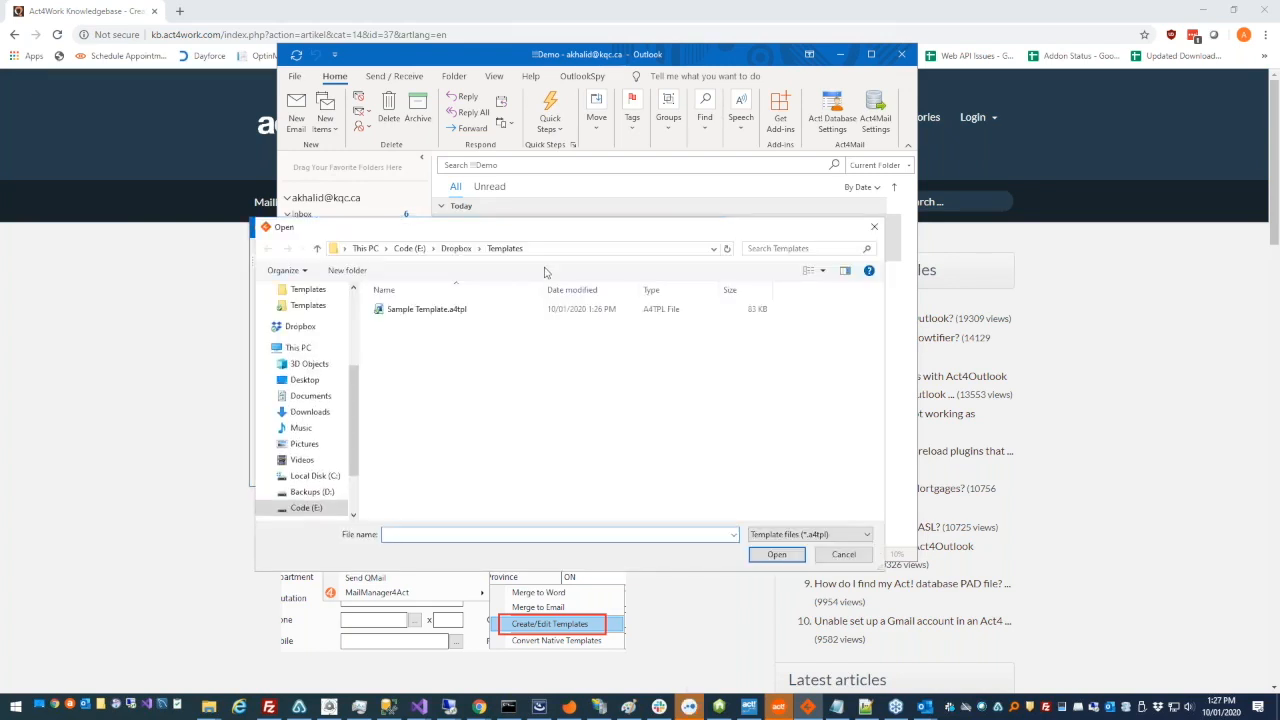
pyautogui.click(548, 316)
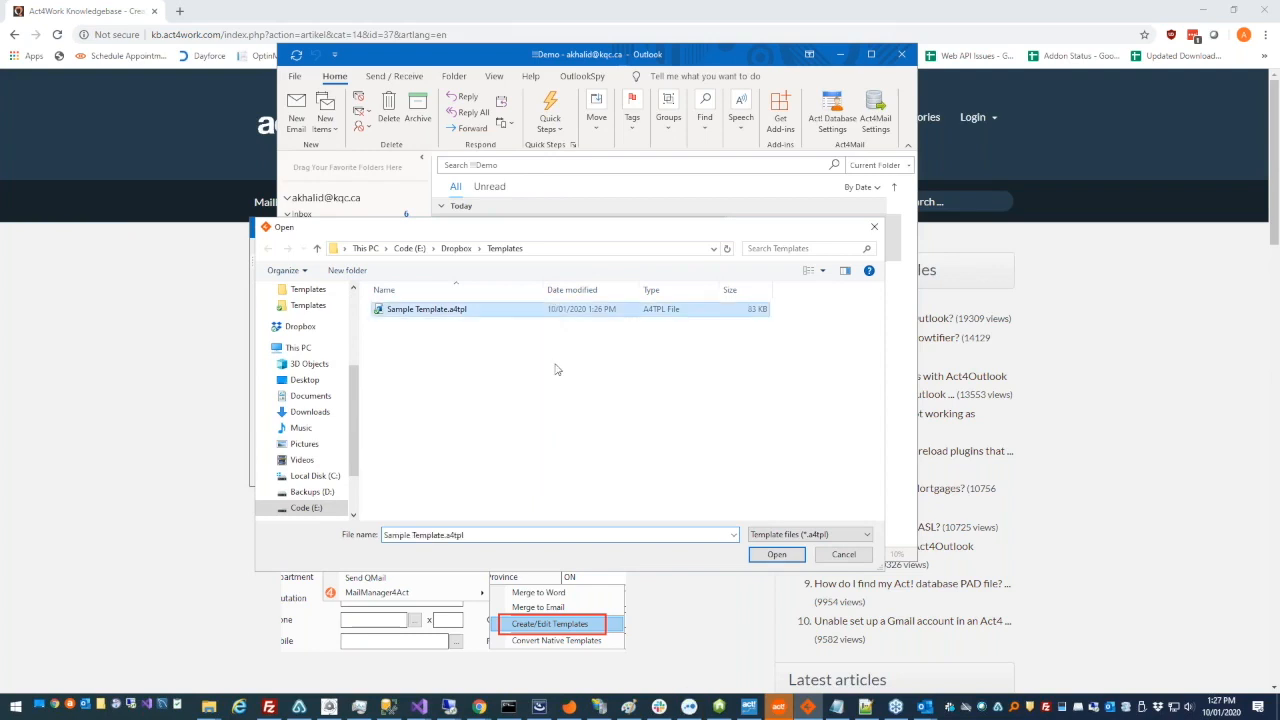
pyautogui.click(770, 553)
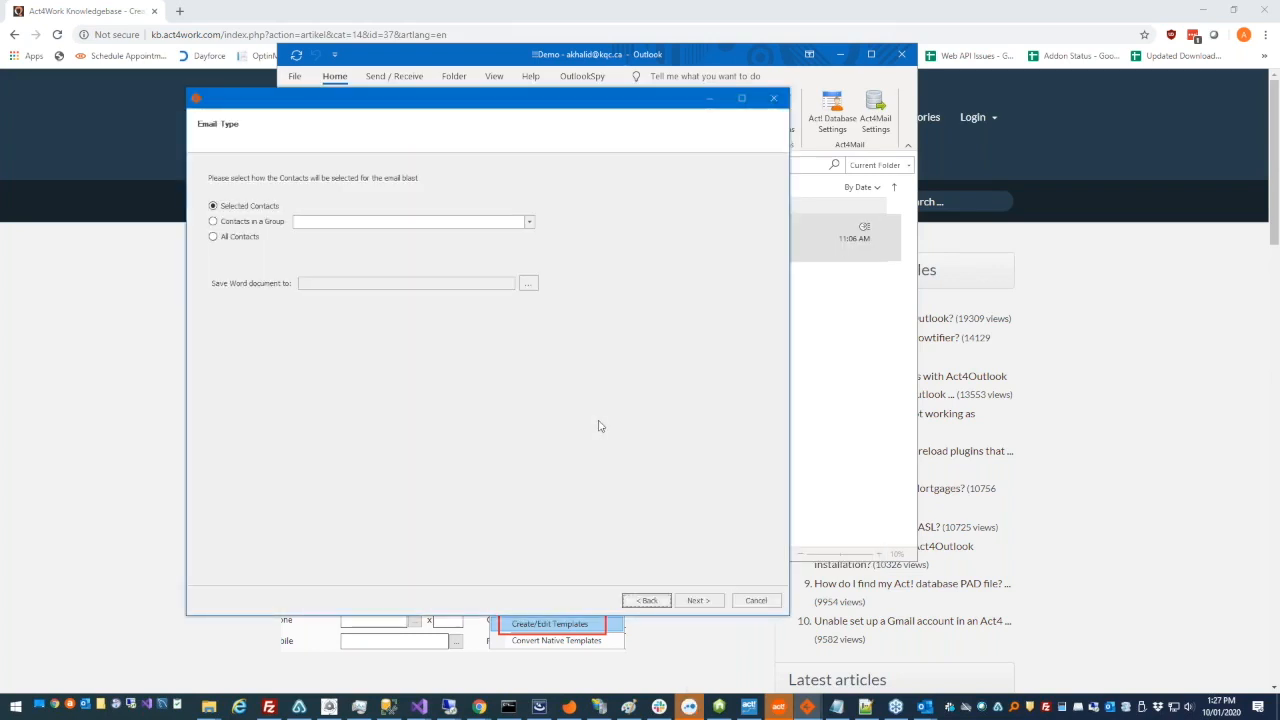
# - Try the Contacts in a Group option, browse its group list, and switch the contact selection to All Contacts
pyautogui.click(240, 228)
pyautogui.click(529, 223)
pyautogui.scroll(-2, 529, 265)
pyautogui.moveTo(532, 260); pyautogui.dragTo(534, 249)
pyautogui.click(580, 248)
pyautogui.click(250, 237)
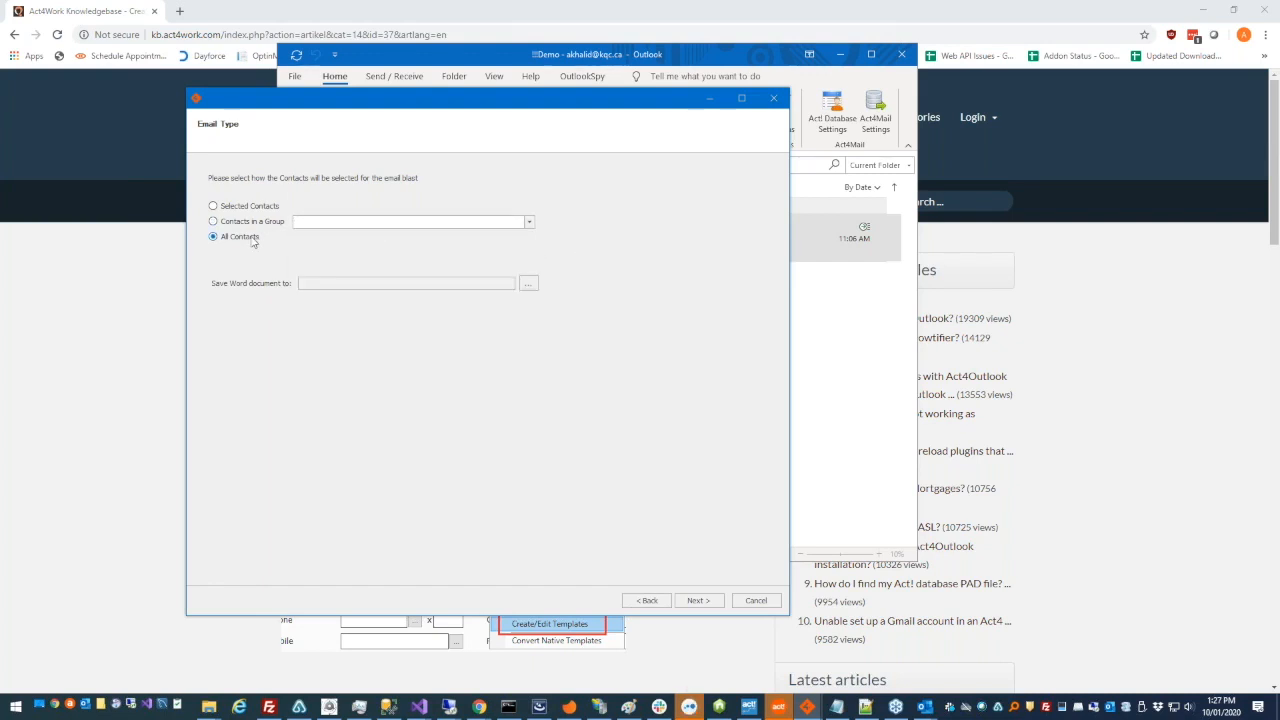
# - Choose Selected Contacts and set the Word document to save as test.doc on the Desktop, replacing the existing file
pyautogui.click(264, 207)
pyautogui.click(528, 285)
pyautogui.click(386, 194)
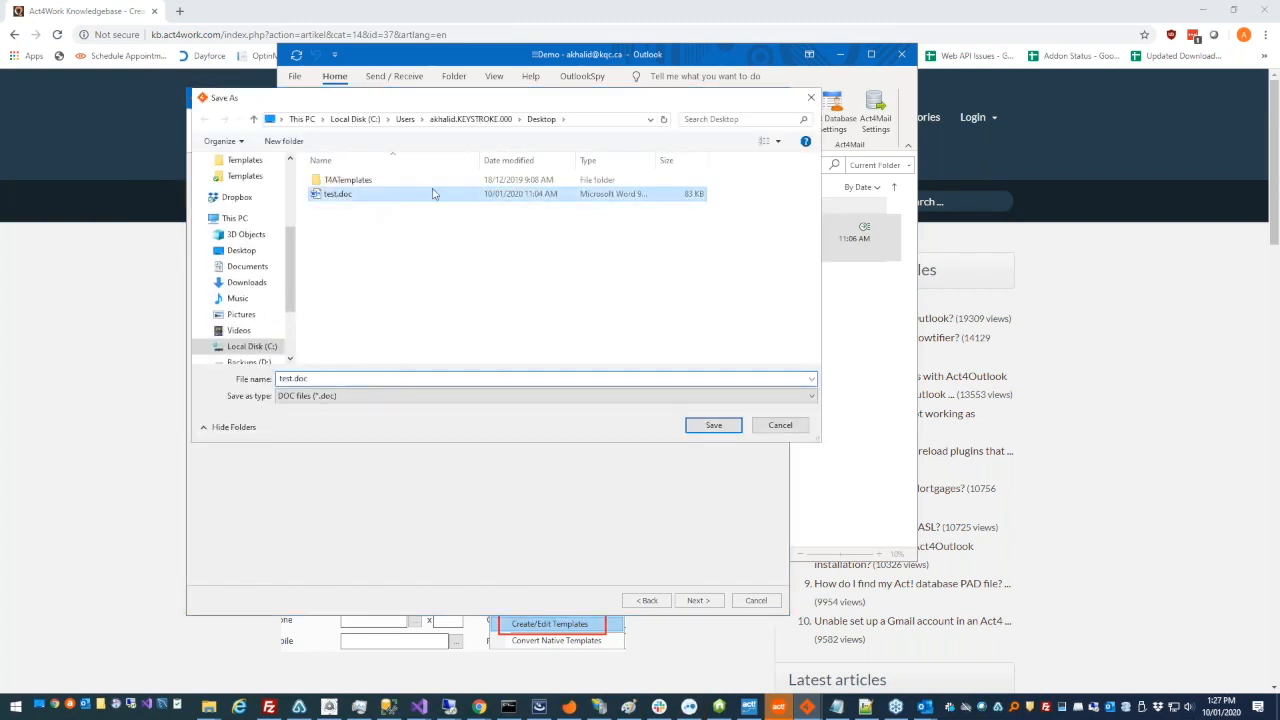
pyautogui.press('Return')
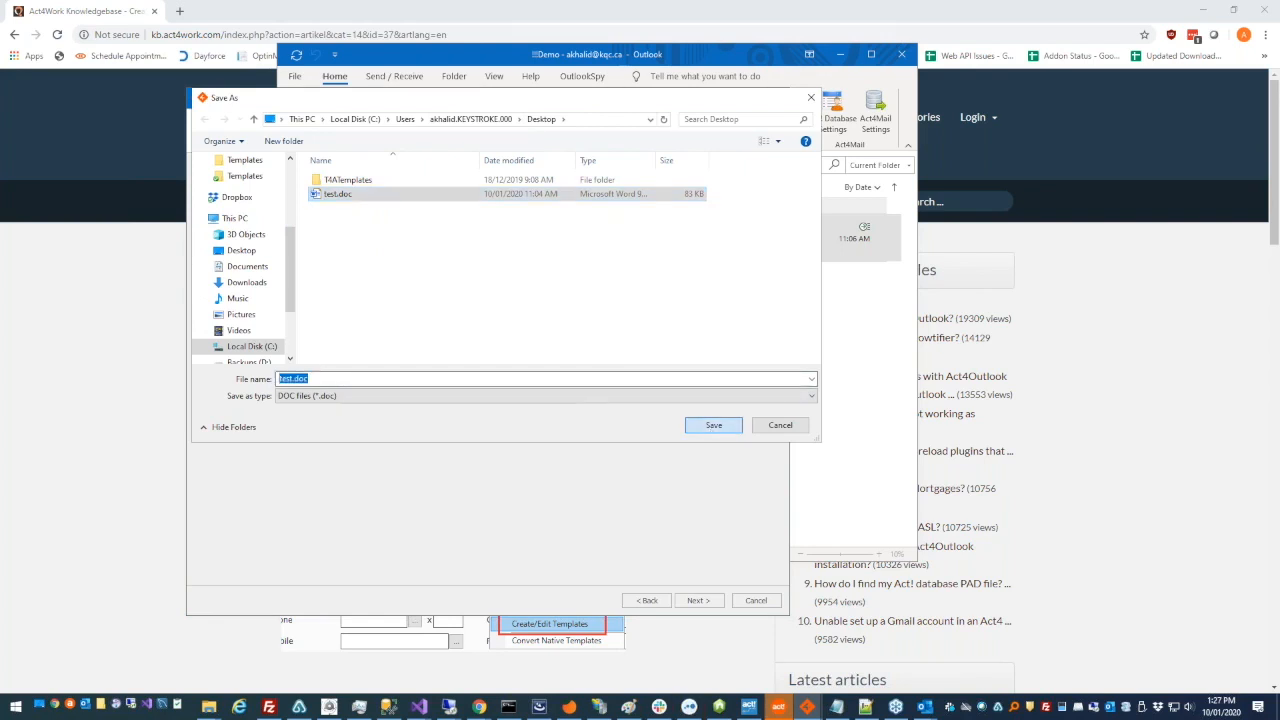
pyautogui.click(671, 355)
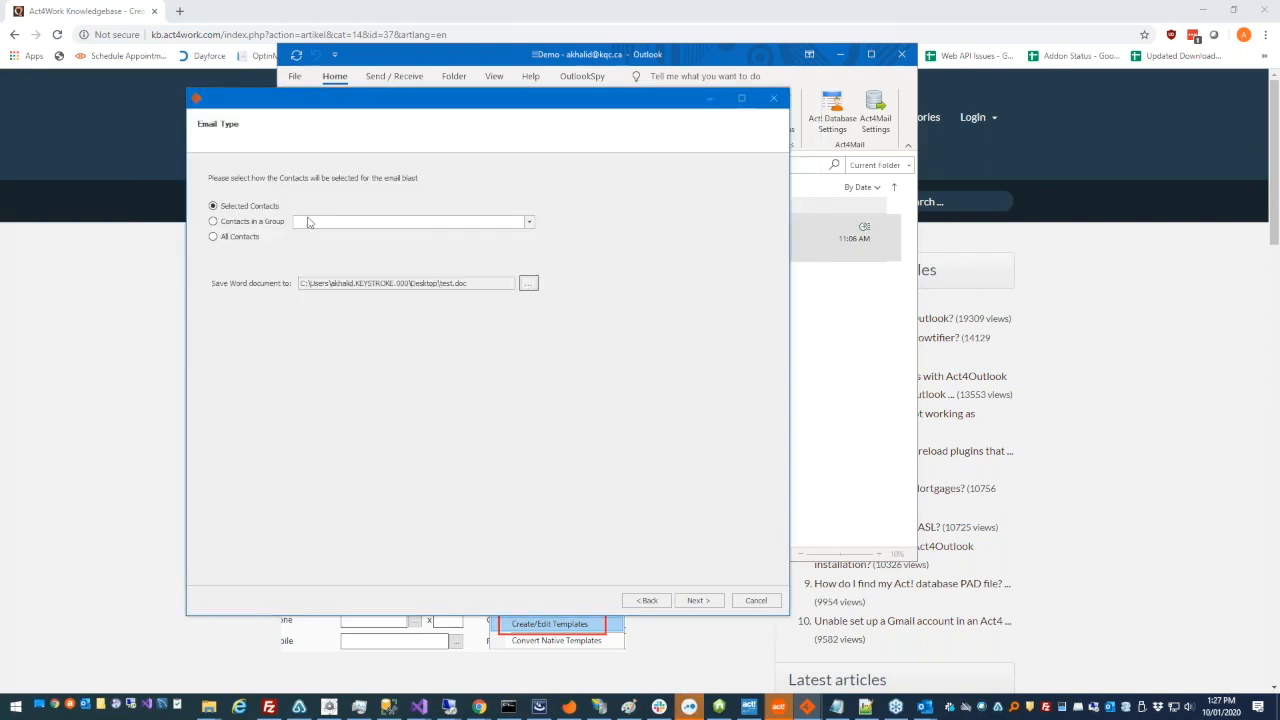
pyautogui.click(697, 601)
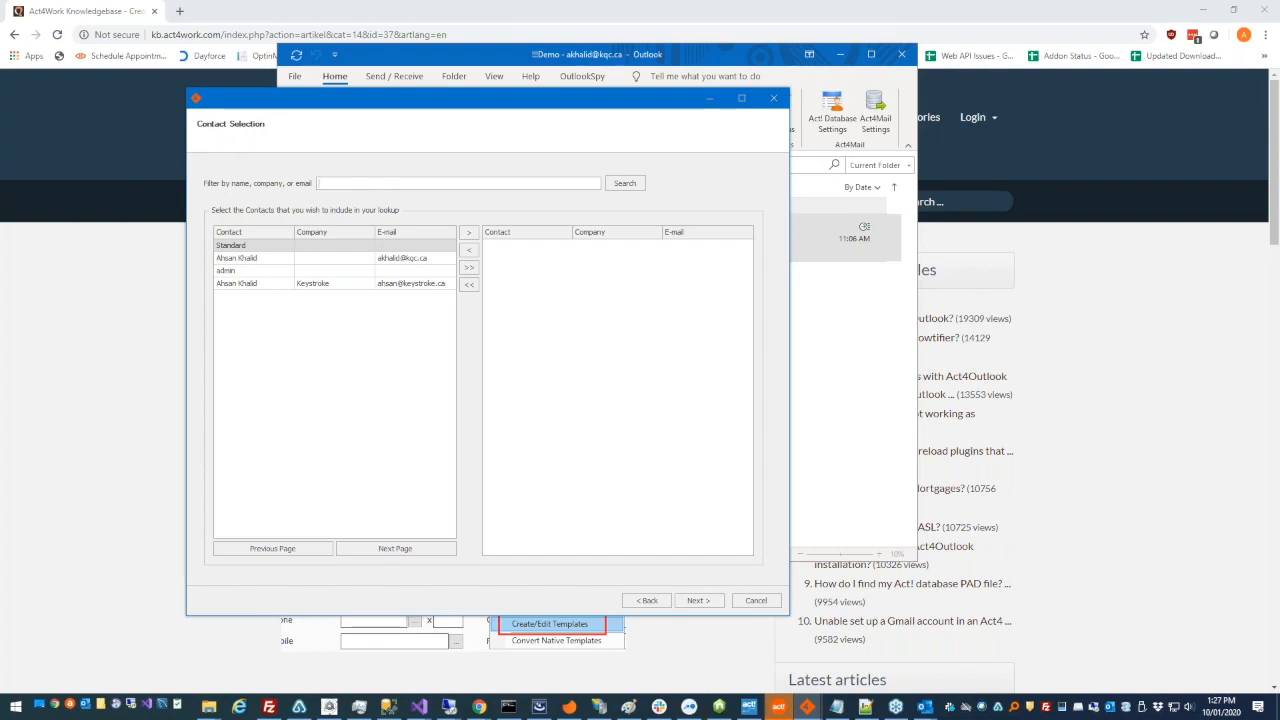
# - Try the contact filter with a name, clear it, and add the contact from the Keystroke company to the merge list
pyautogui.write('hsan')
pyautogui.hotkey('ctrl', 'a')
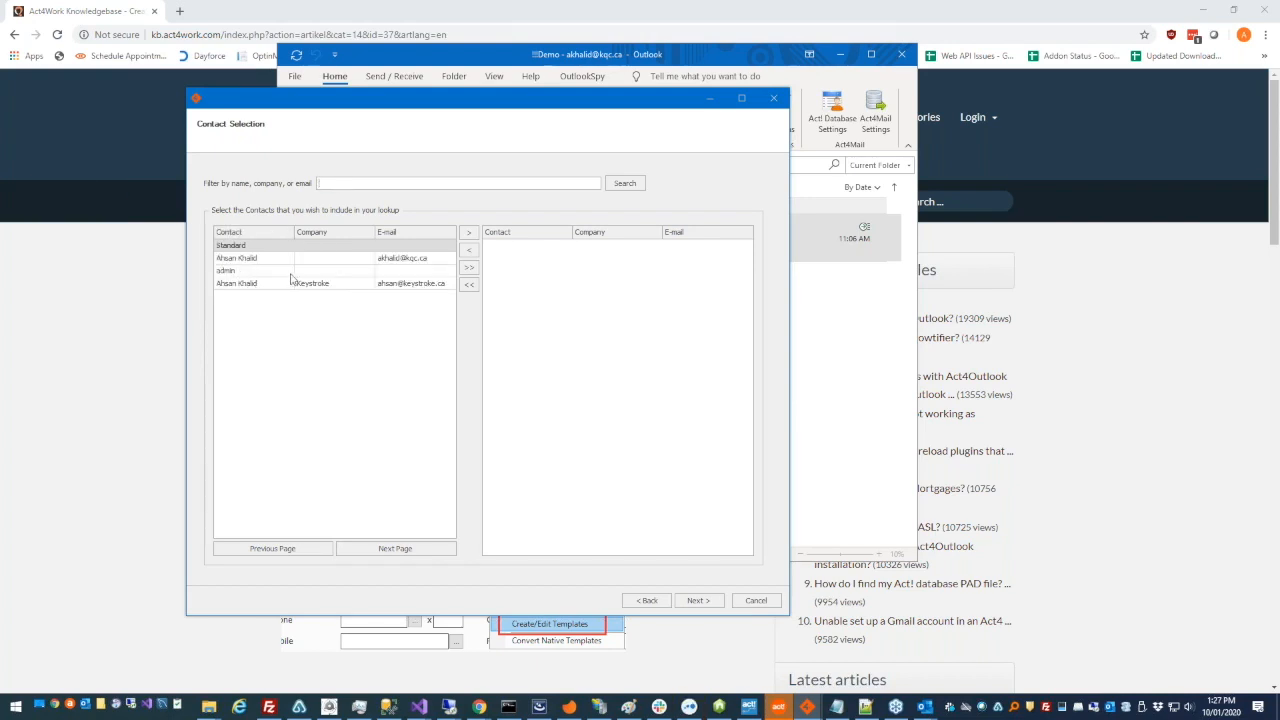
pyautogui.click(468, 232)
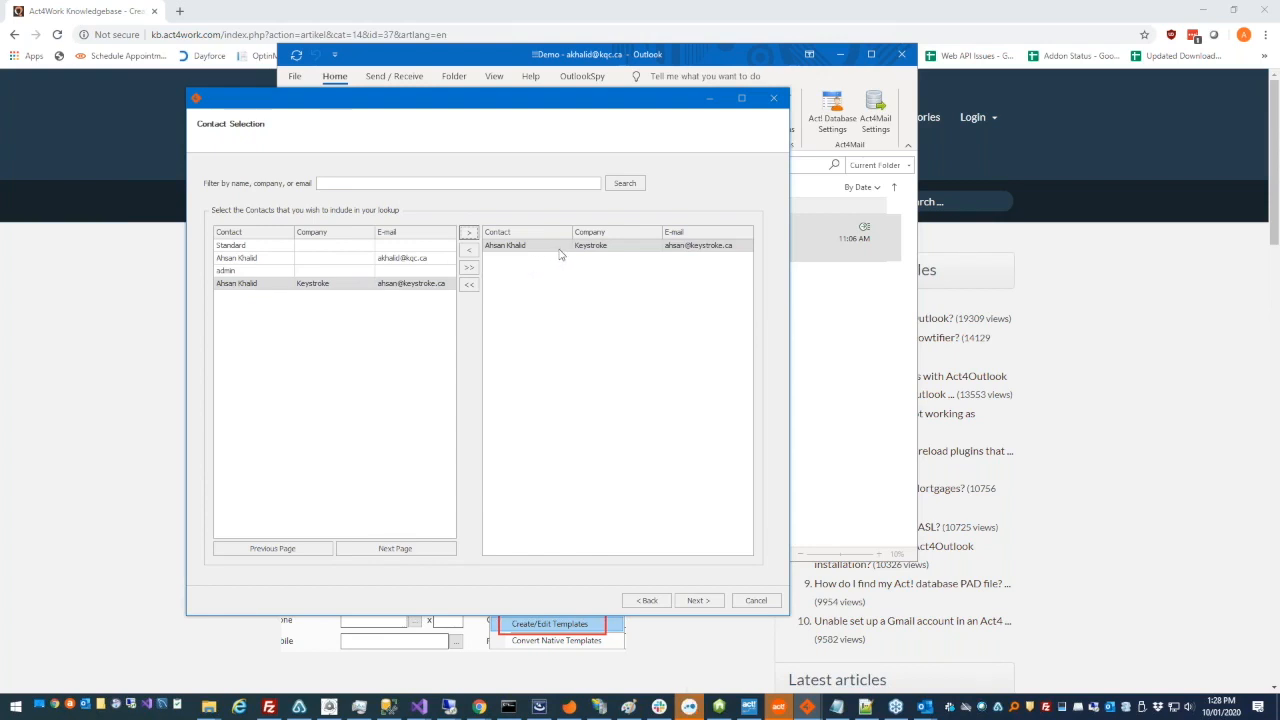
# - Page forward and back through the available contacts list
pyautogui.click(375, 381)
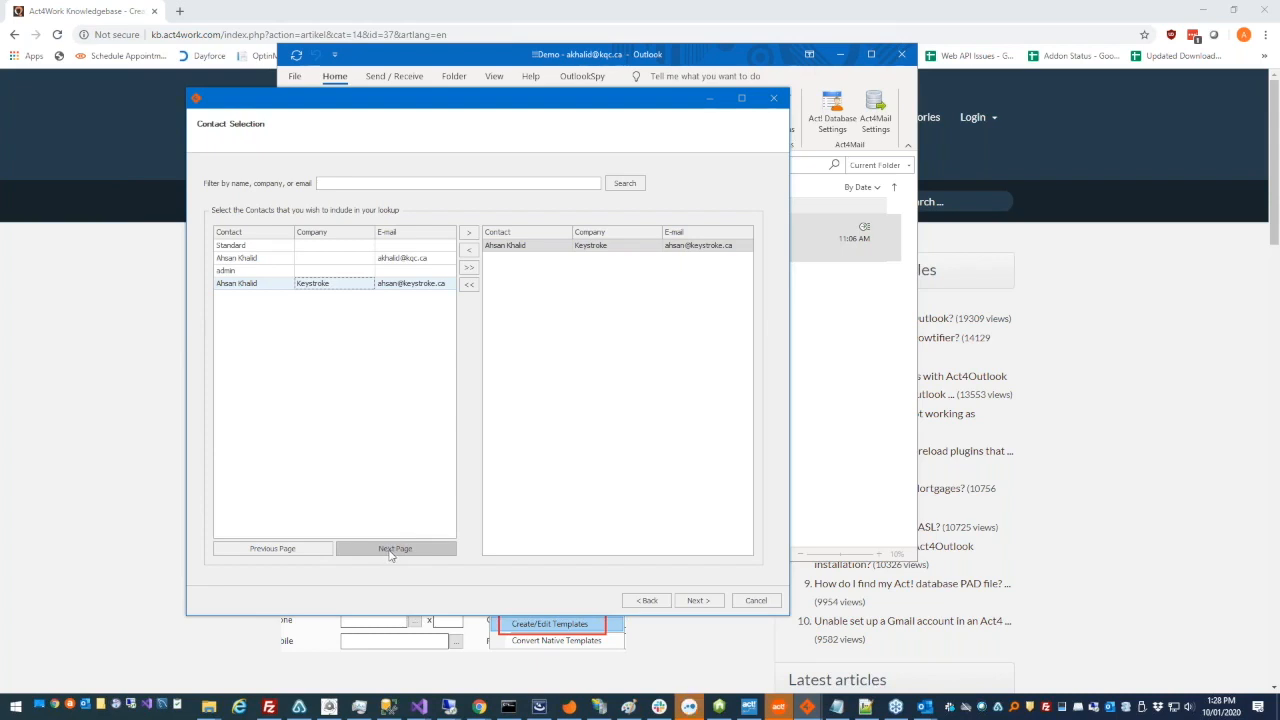
pyautogui.click(343, 551)
pyautogui.click(311, 550)
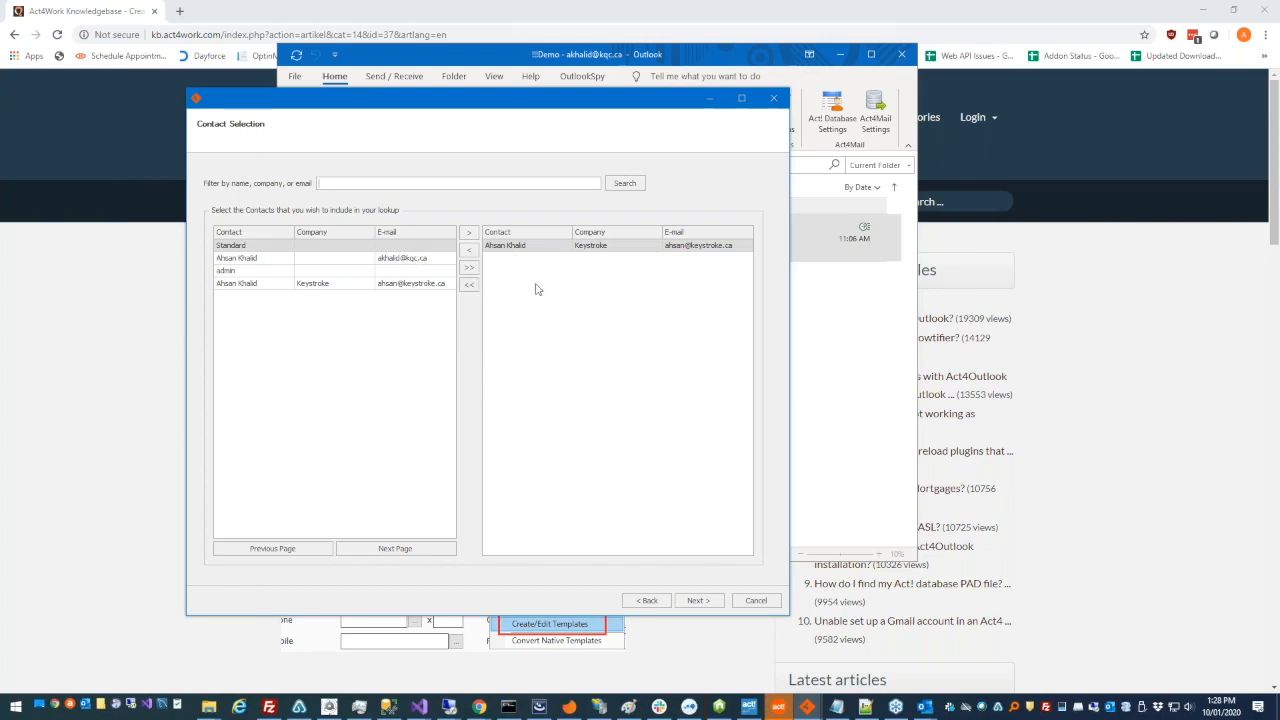
# - Turn on history recording with the type "Subject, body, and attachments", and run the merge for the chosen contact
pyautogui.click(692, 601)
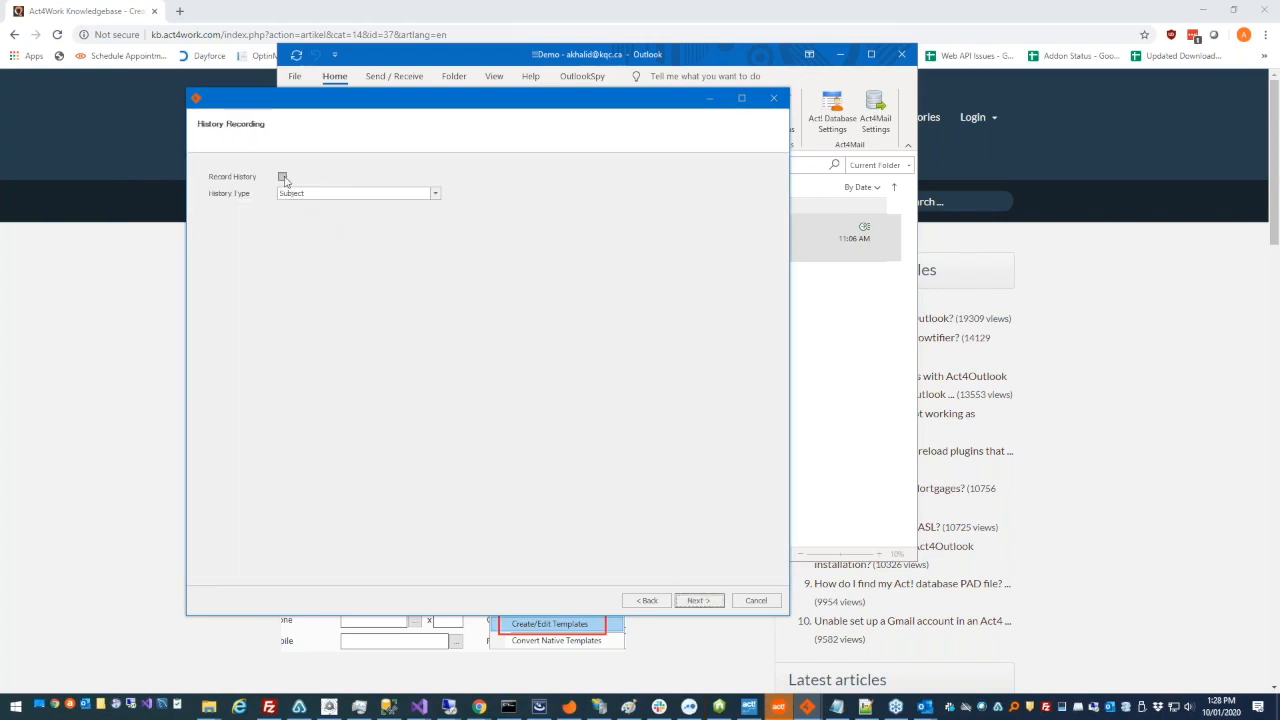
pyautogui.click(282, 176)
pyautogui.click(294, 193)
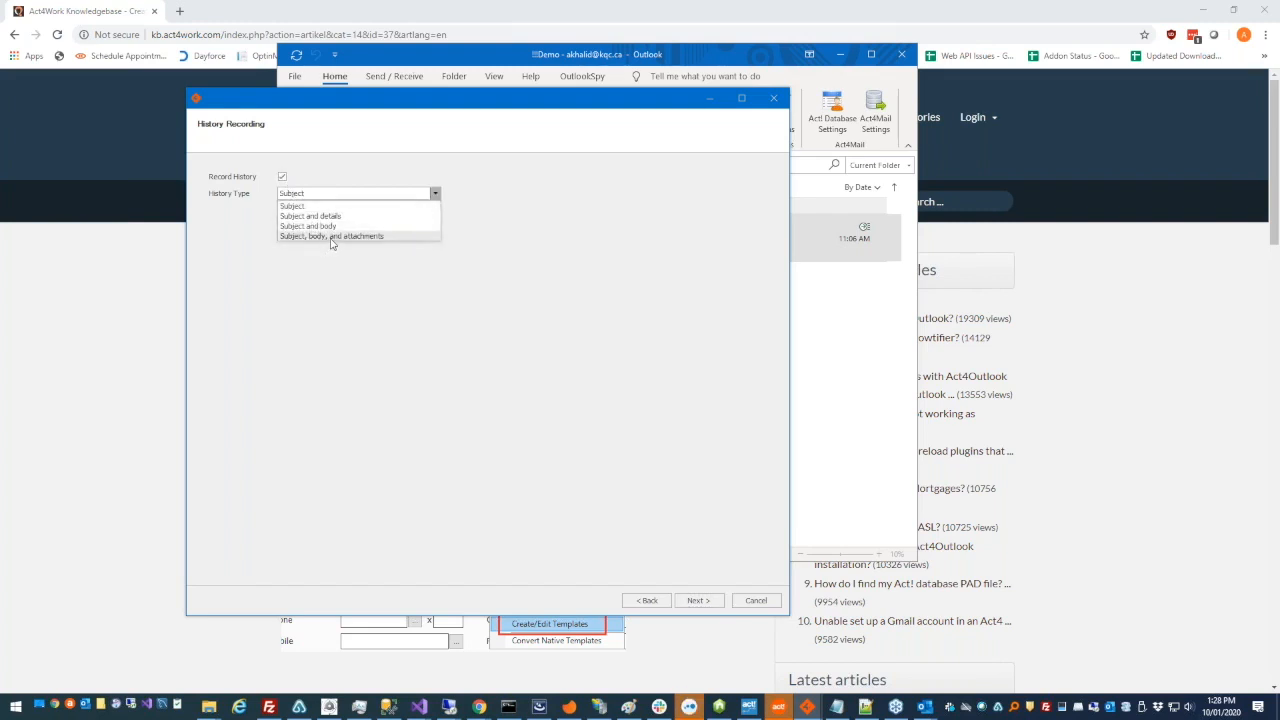
pyautogui.click(327, 237)
pyautogui.click(699, 601)
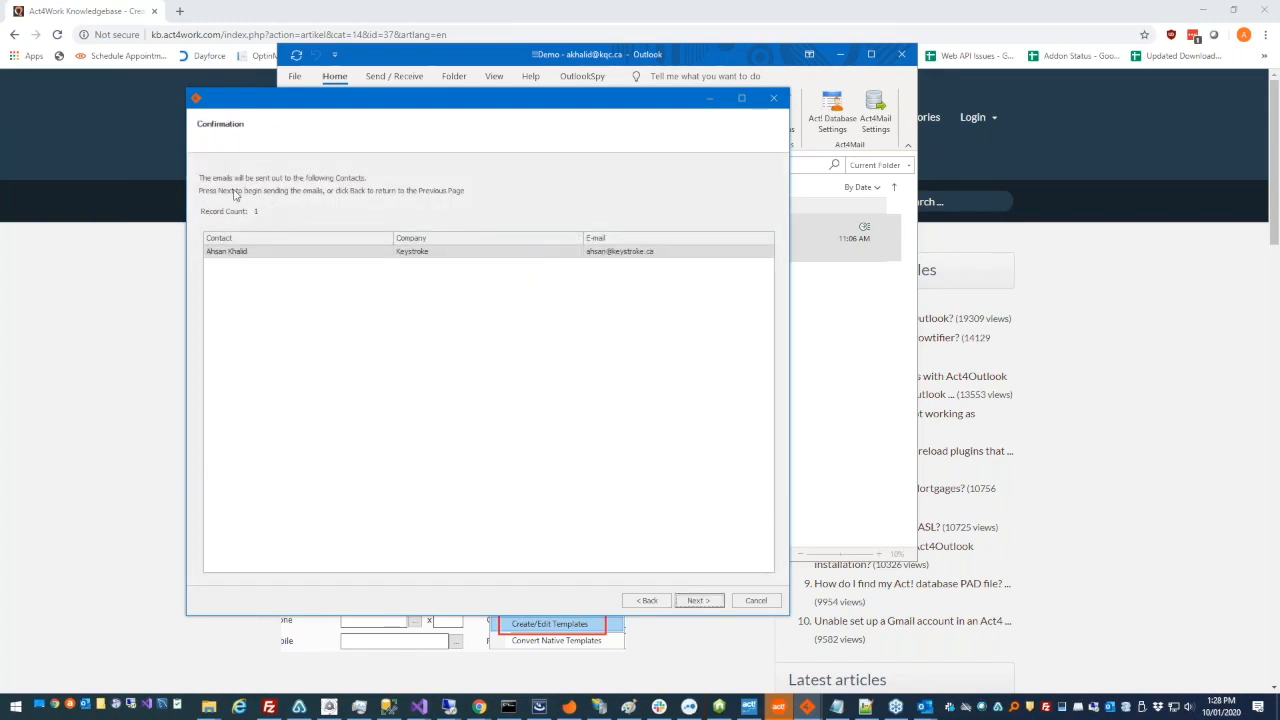
pyautogui.click(650, 251)
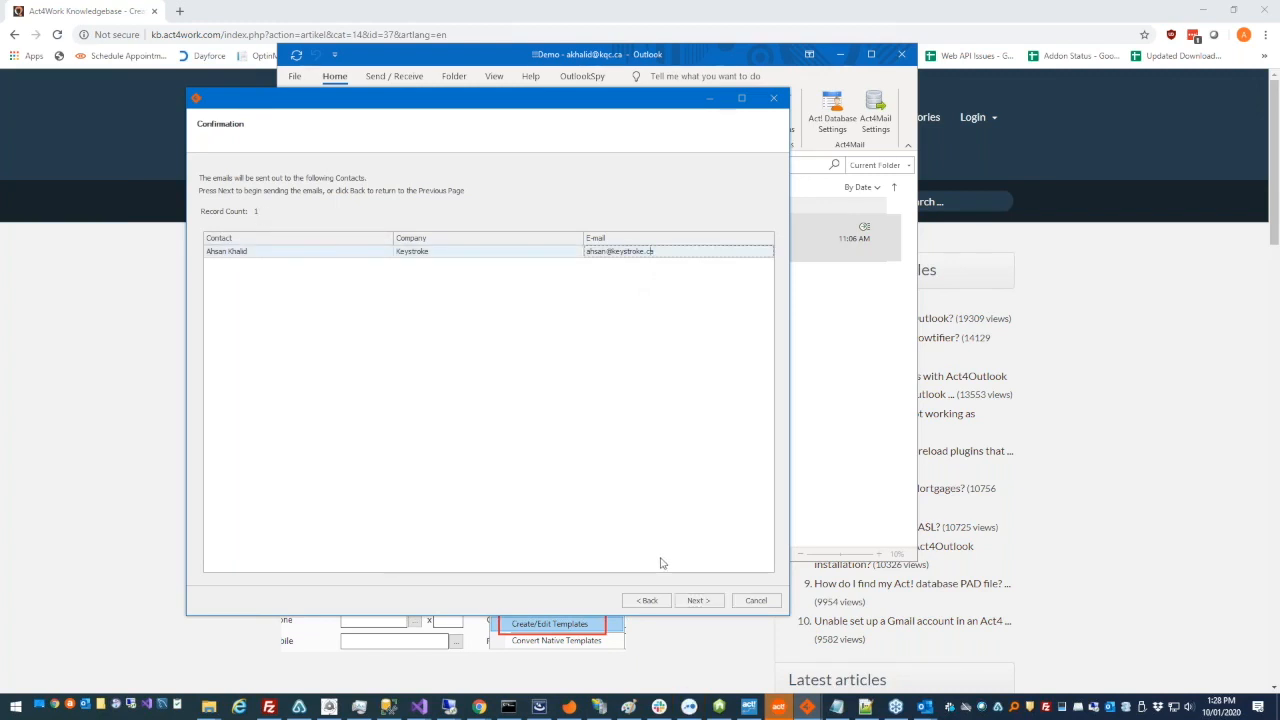
pyautogui.click(698, 600)
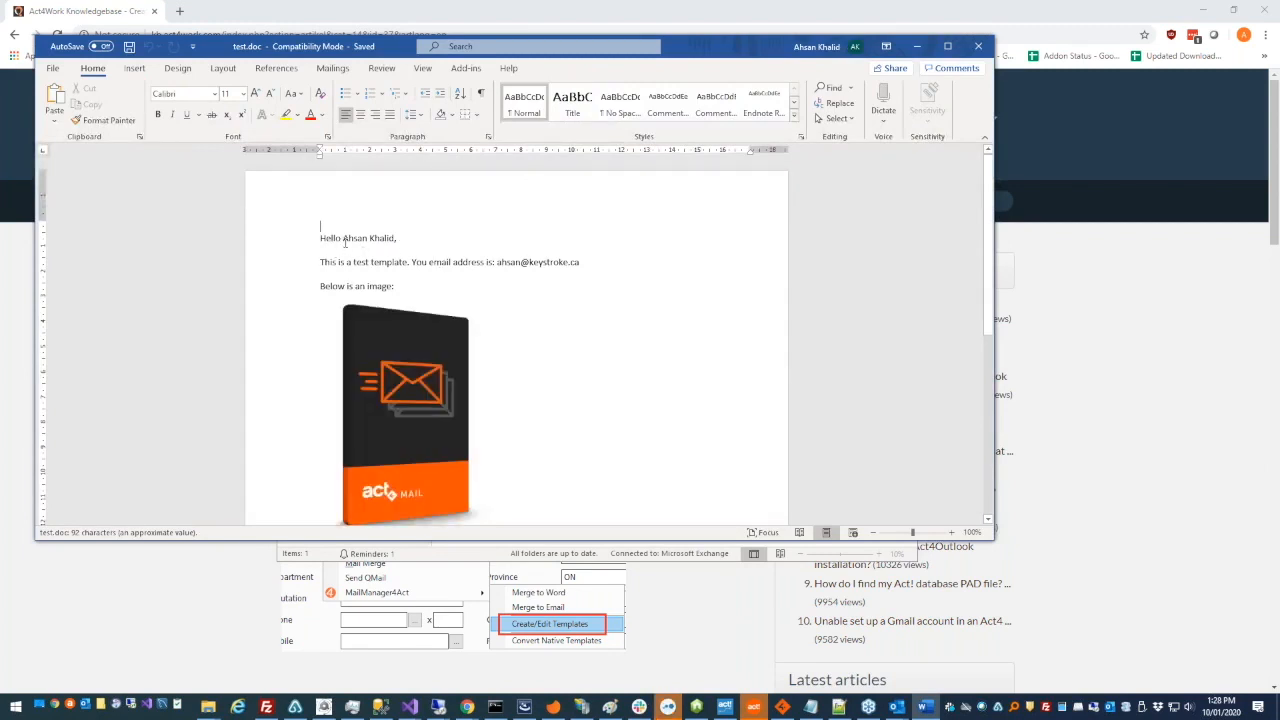
# - Check the merged name, email address and image in test.doc, and close the document
pyautogui.moveTo(343, 240); pyautogui.dragTo(395, 240)
pyautogui.moveTo(322, 262); pyautogui.dragTo(588, 263)
pyautogui.click(508, 263)
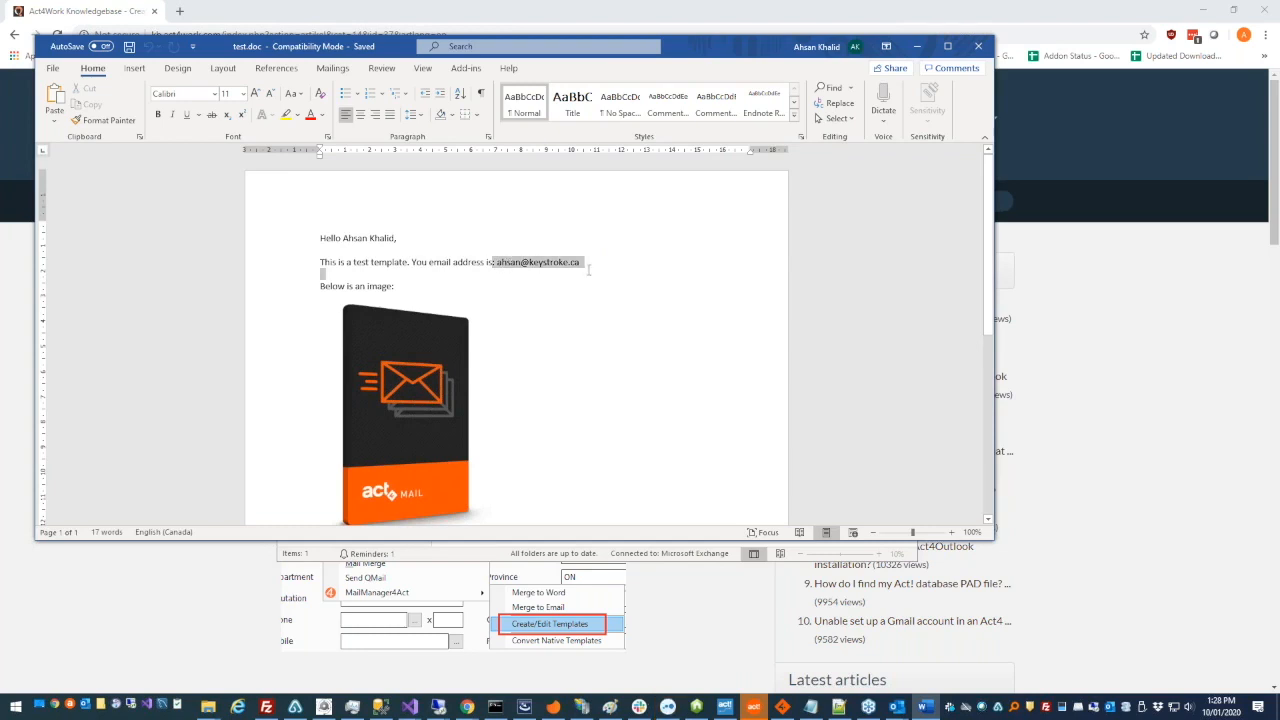
pyautogui.click(590, 299)
pyautogui.scroll(-3, 586, 308)
pyautogui.scroll(3, 586, 310)
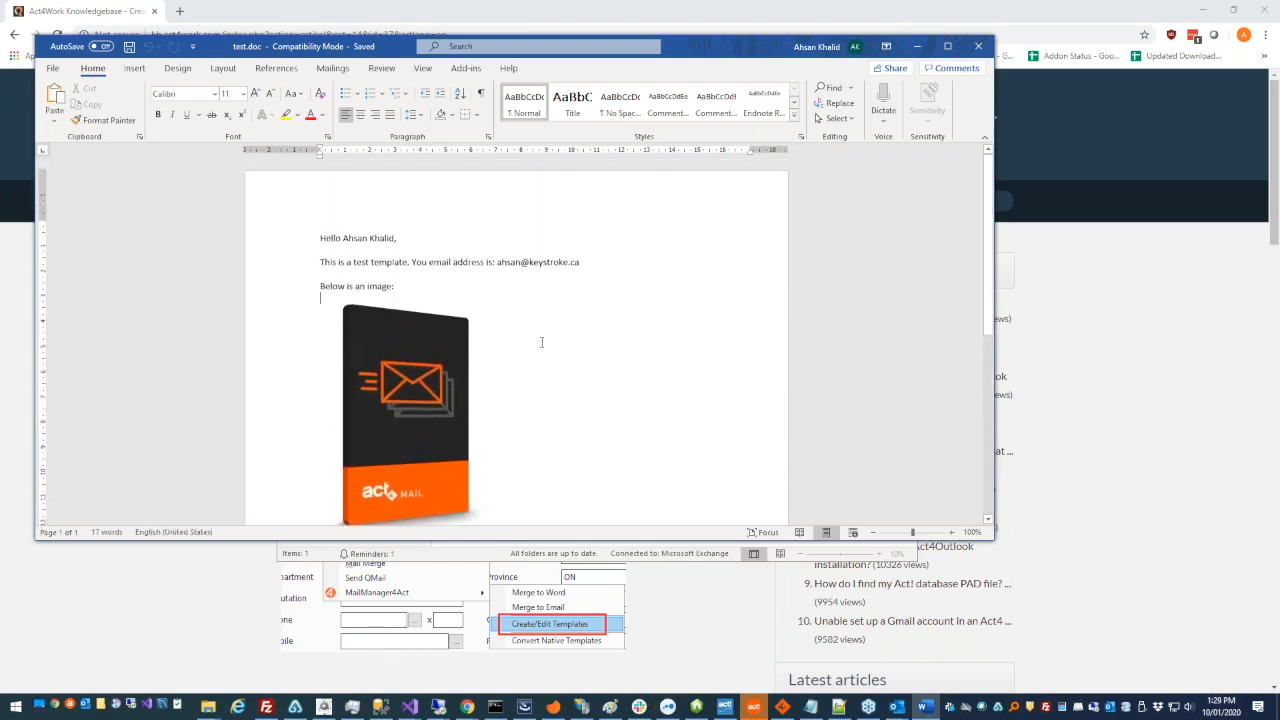
pyautogui.moveTo(776, 52); pyautogui.dragTo(956, 50)
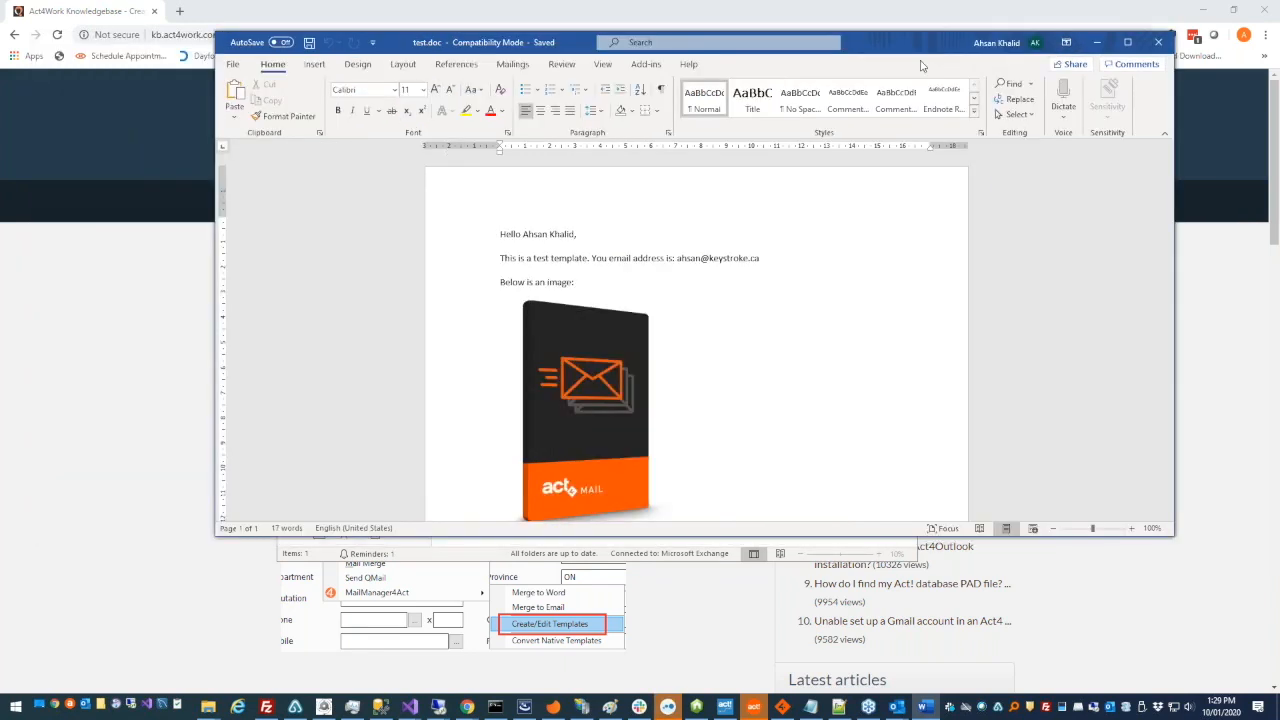
pyautogui.click(1156, 44)
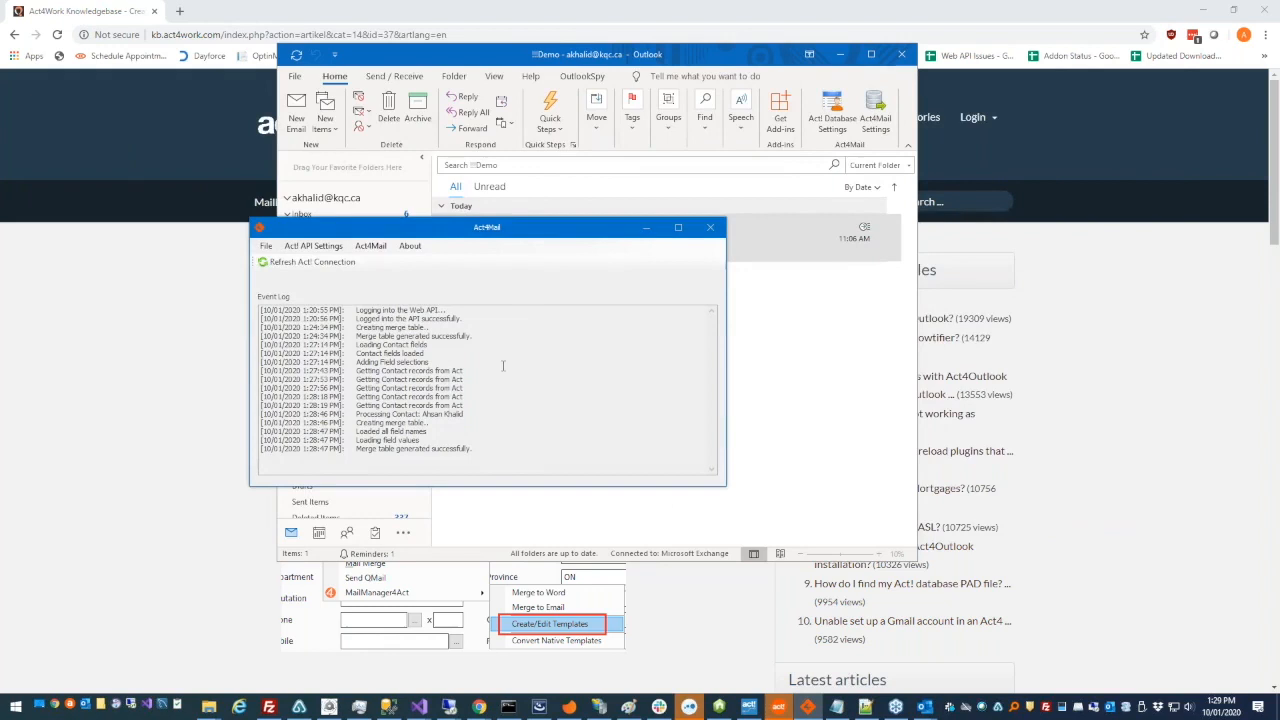
# - Start a merge to email using Sample Template.a4tpl
pyautogui.click(370, 246)
pyautogui.moveTo(401, 264)
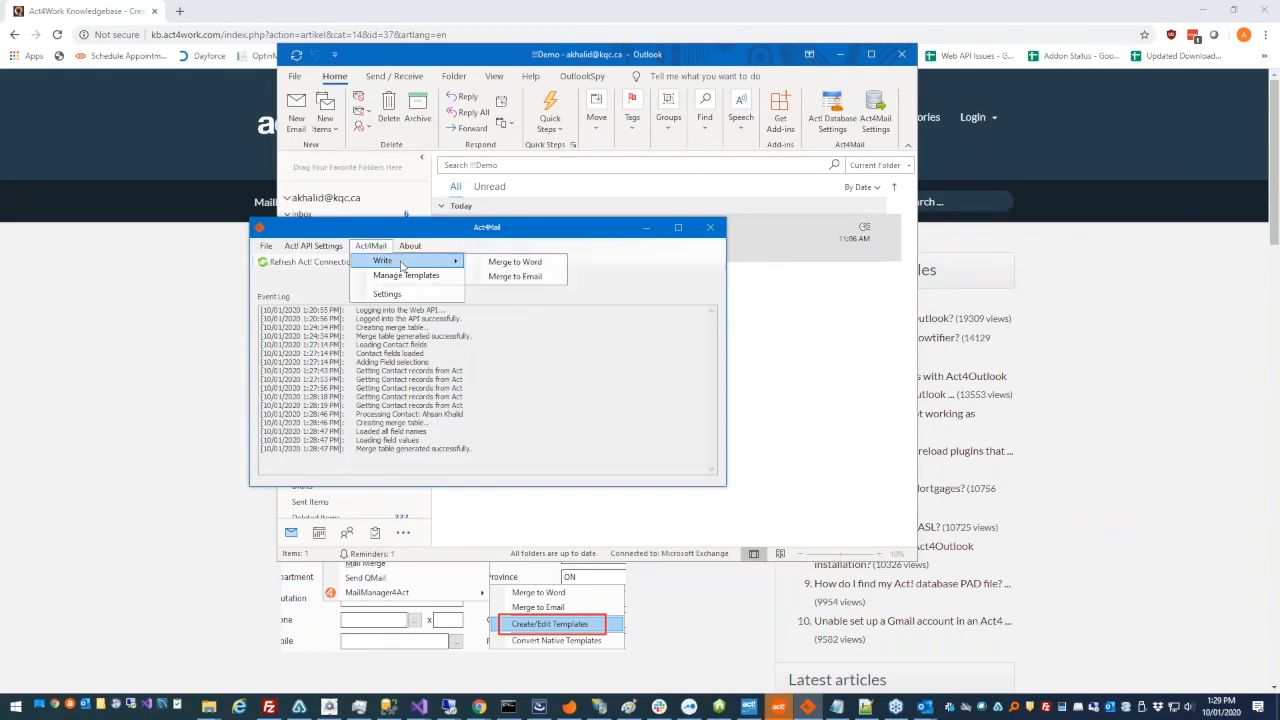
pyautogui.click(540, 280)
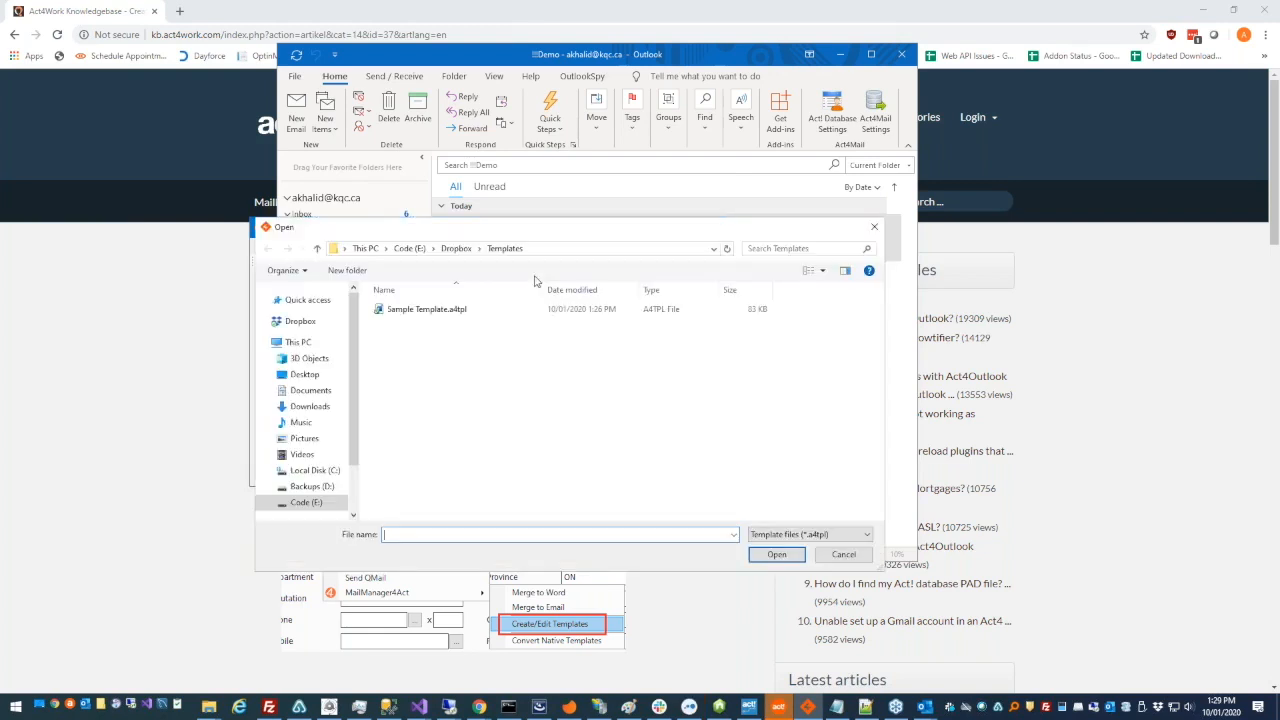
pyautogui.click(574, 312)
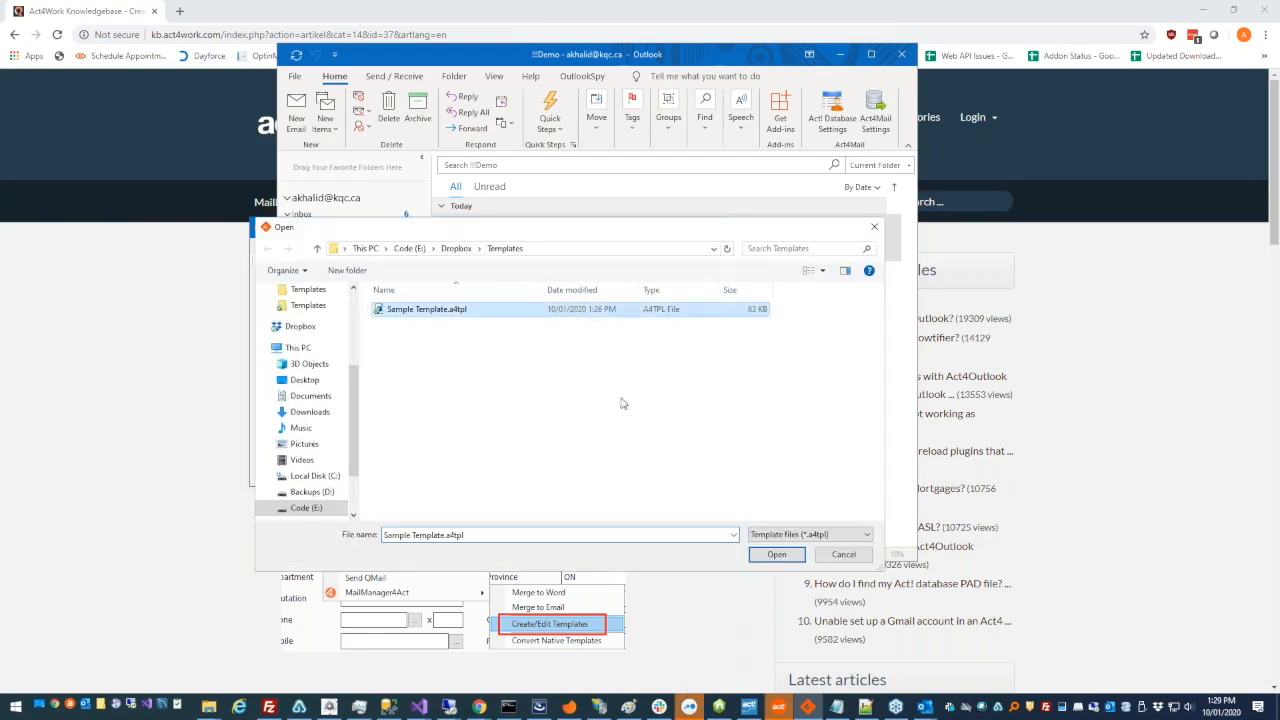
pyautogui.click(777, 556)
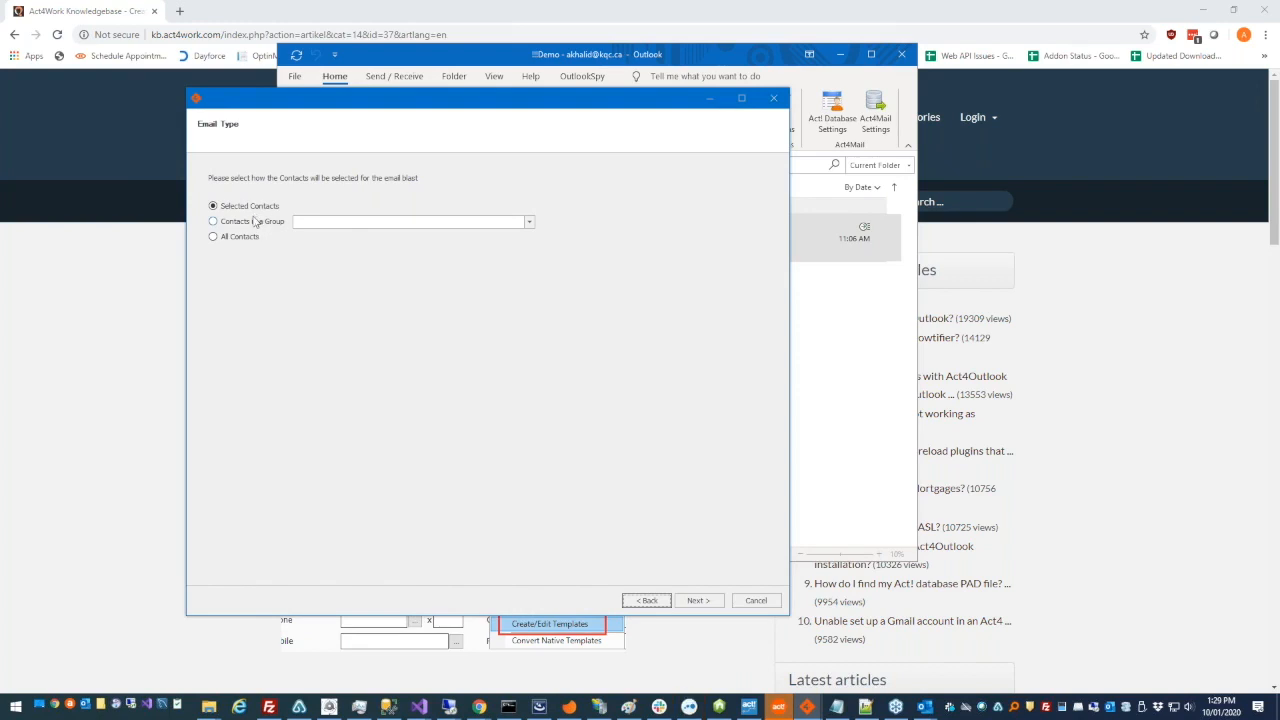
# - Choose Selected Contacts for the email merge and add the second listed contact, directly above admin, as the recipient
pyautogui.click(280, 226)
pyautogui.click(303, 226)
pyautogui.click(303, 226)
pyautogui.click(266, 207)
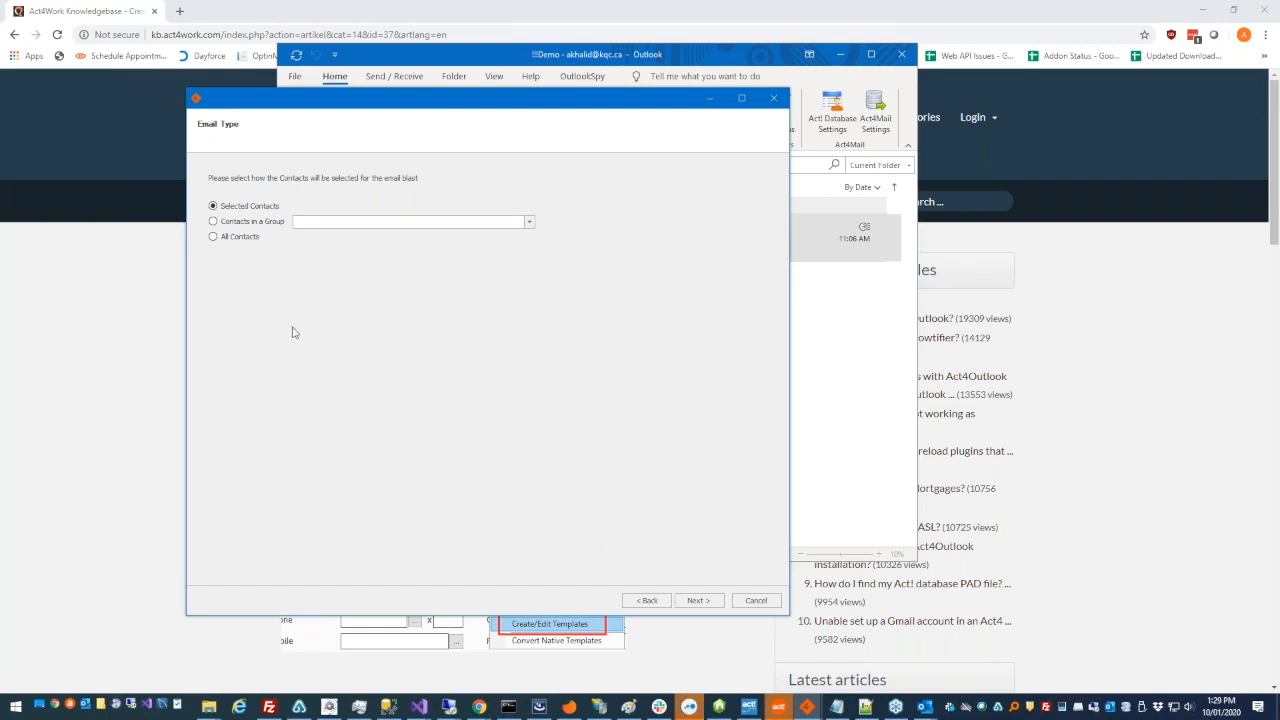
pyautogui.click(698, 601)
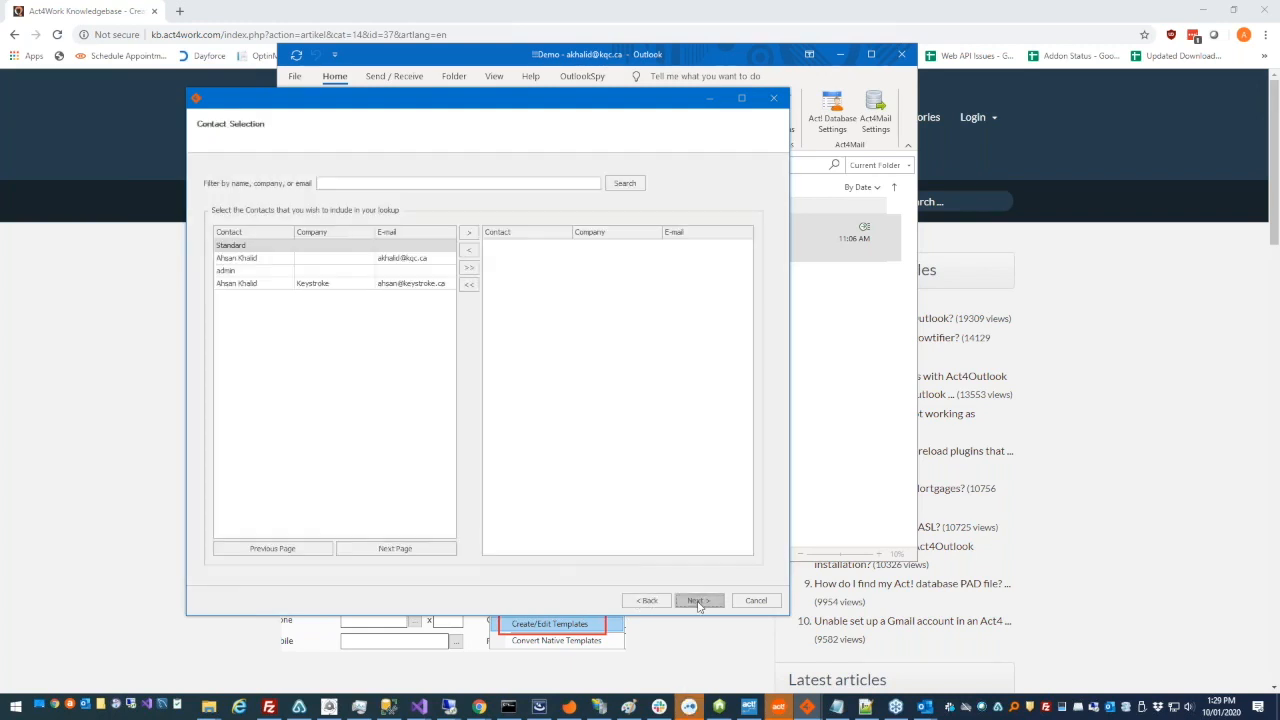
pyautogui.click(385, 259)
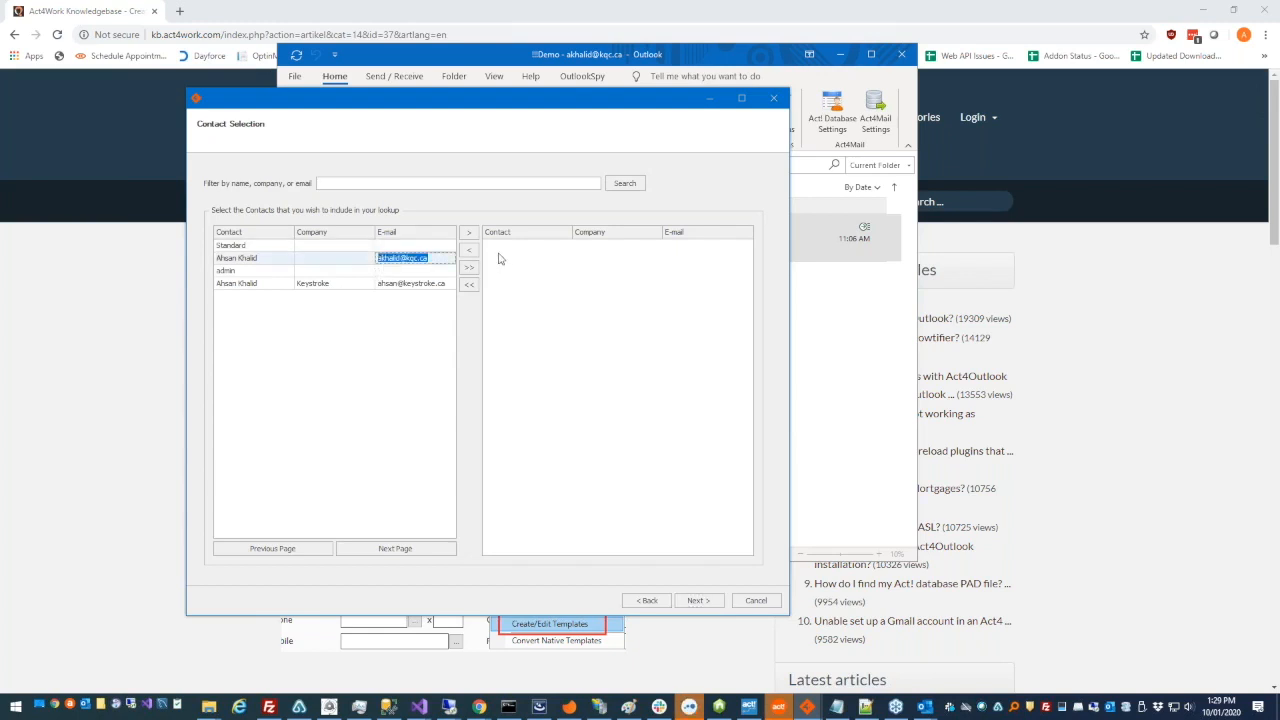
pyautogui.click(468, 232)
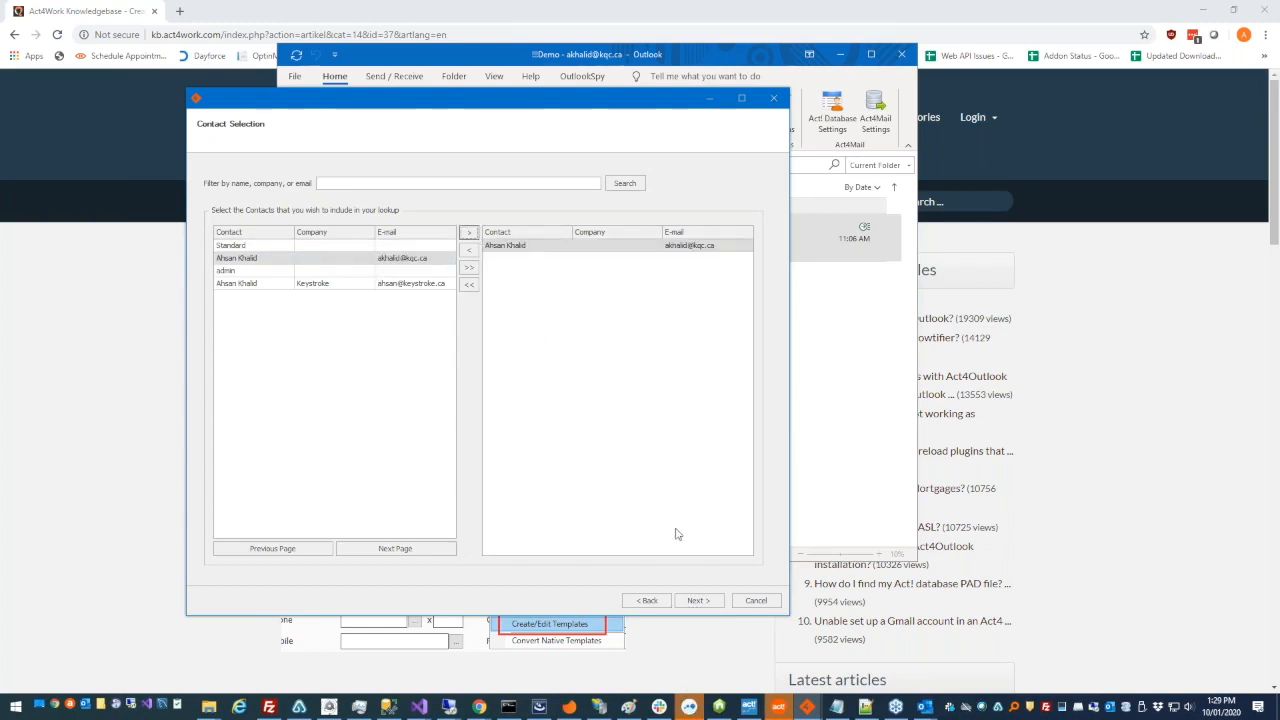
pyautogui.click(694, 600)
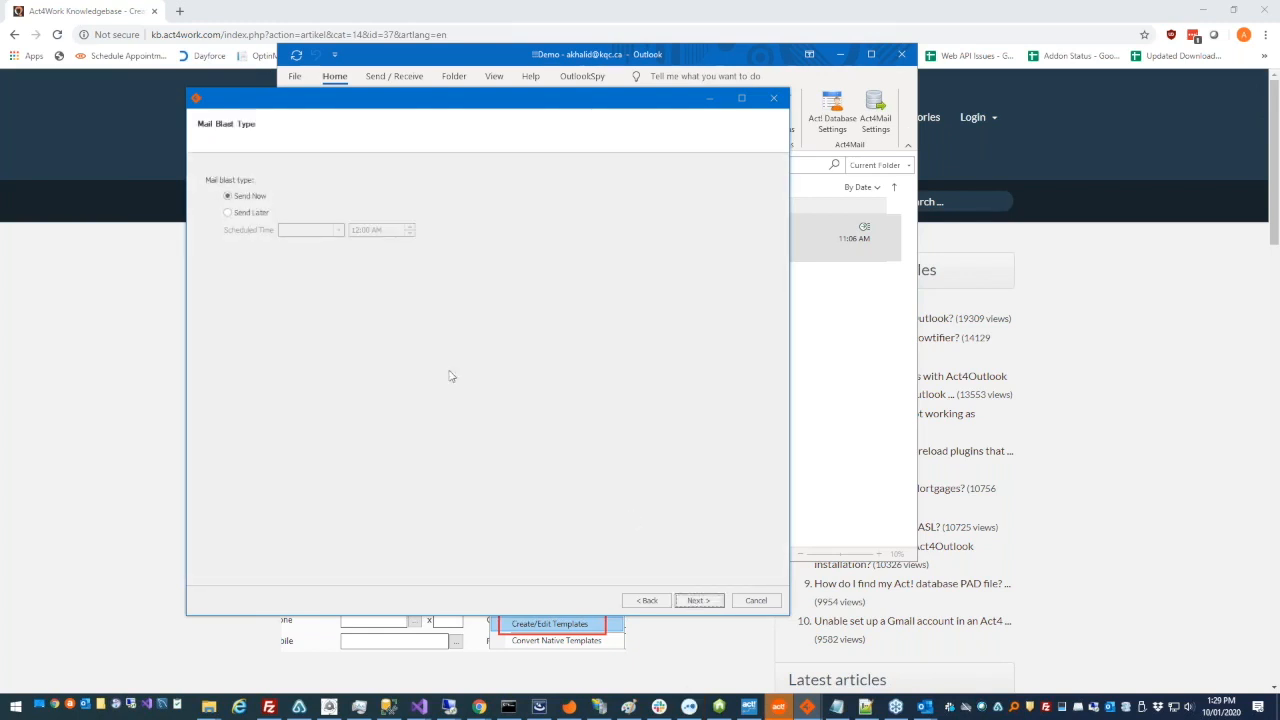
# - Keep the mail blast set to Send Now and make the email subject "Hello" followed by the Contact merge field
pyautogui.click(697, 602)
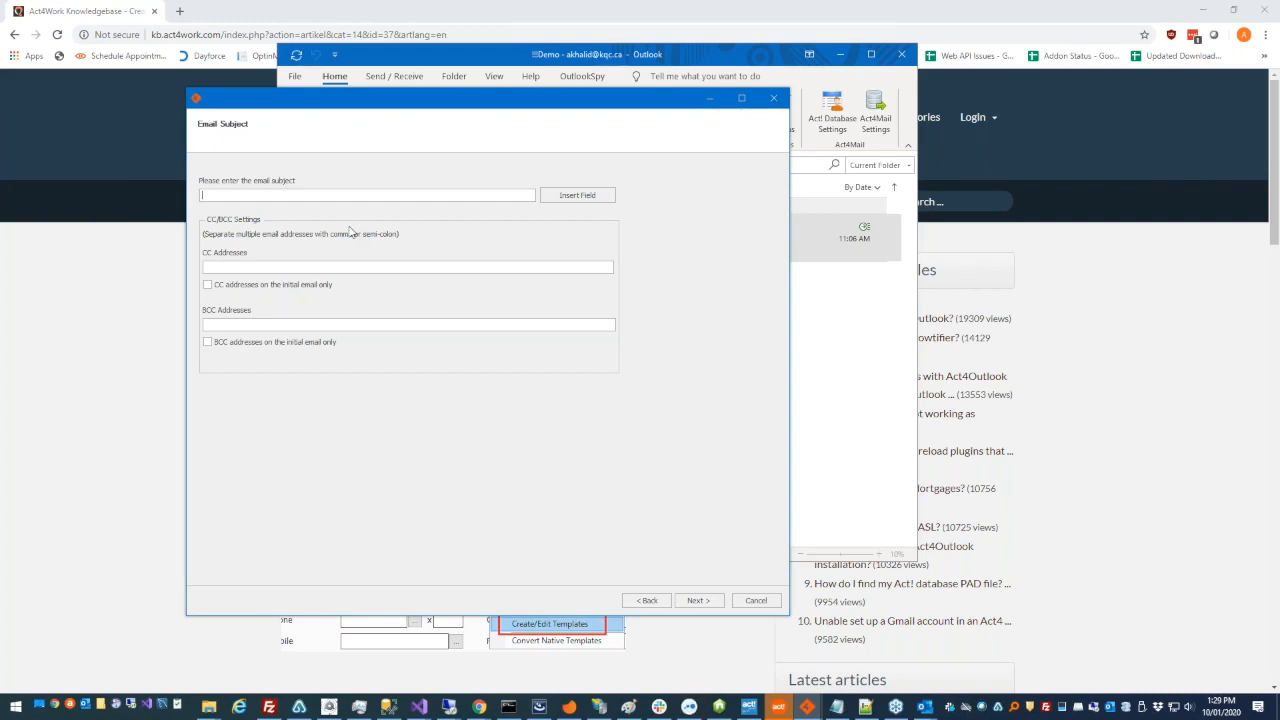
pyautogui.write('Hello')
pyautogui.click(555, 197)
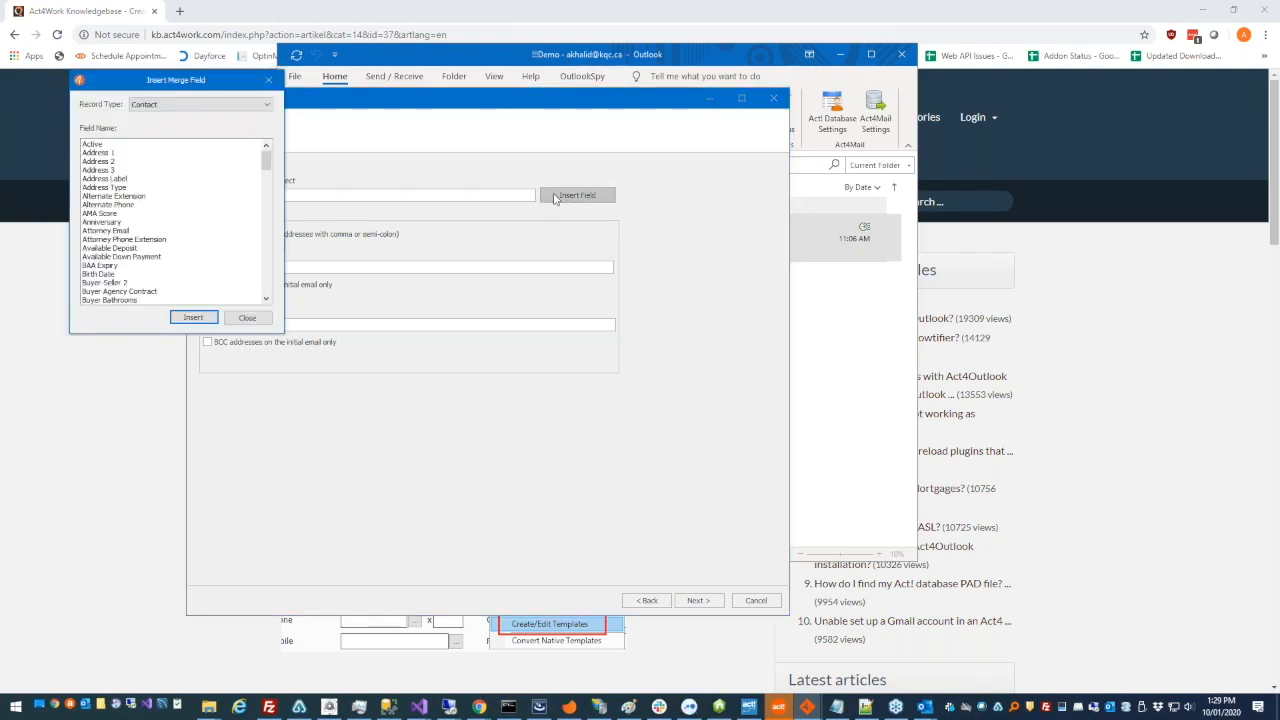
pyautogui.scroll(-6, 522, 233)
pyautogui.click(523, 231)
pyautogui.scroll(-3, 515, 278)
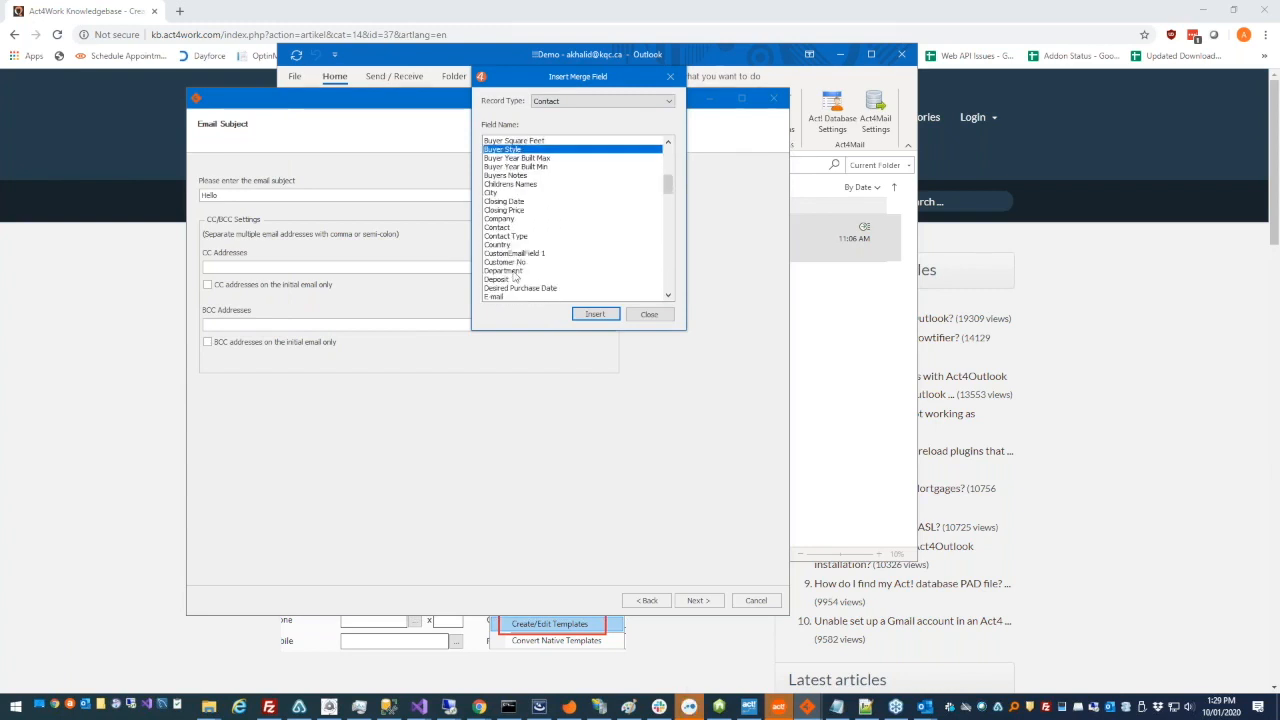
pyautogui.doubleClick(497, 228)
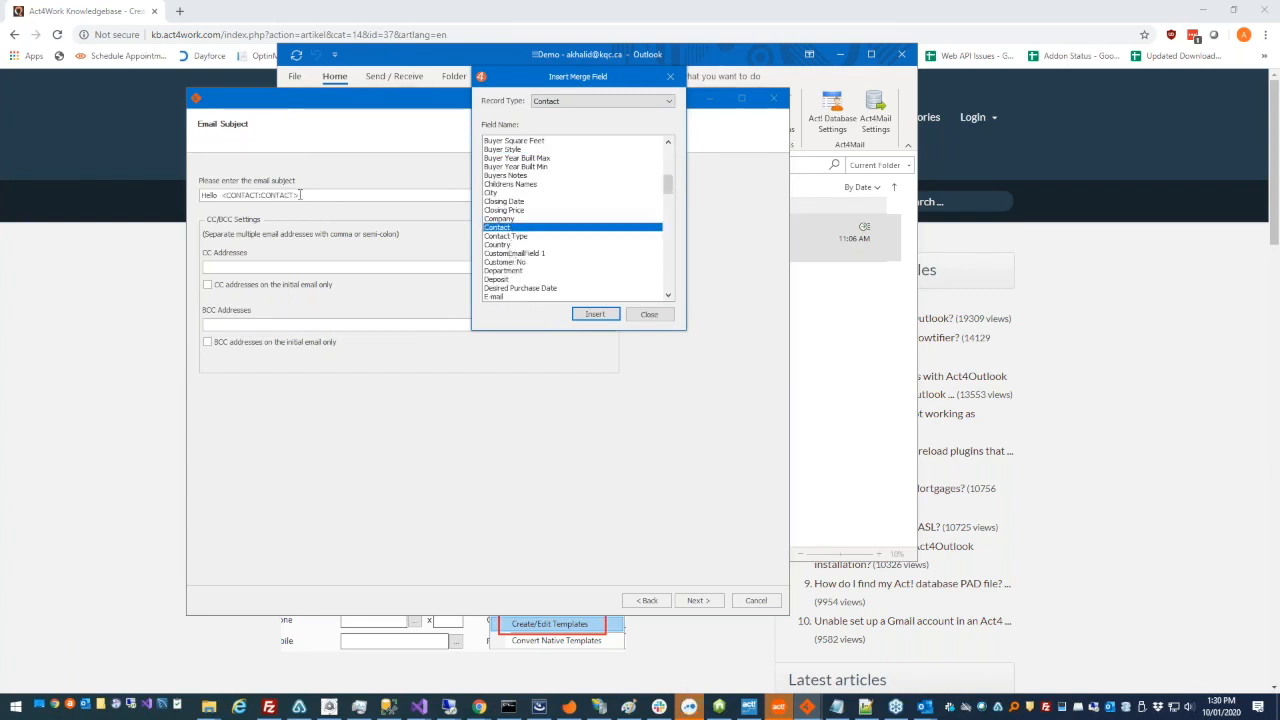
pyautogui.click(258, 194)
pyautogui.doubleClick(258, 194)
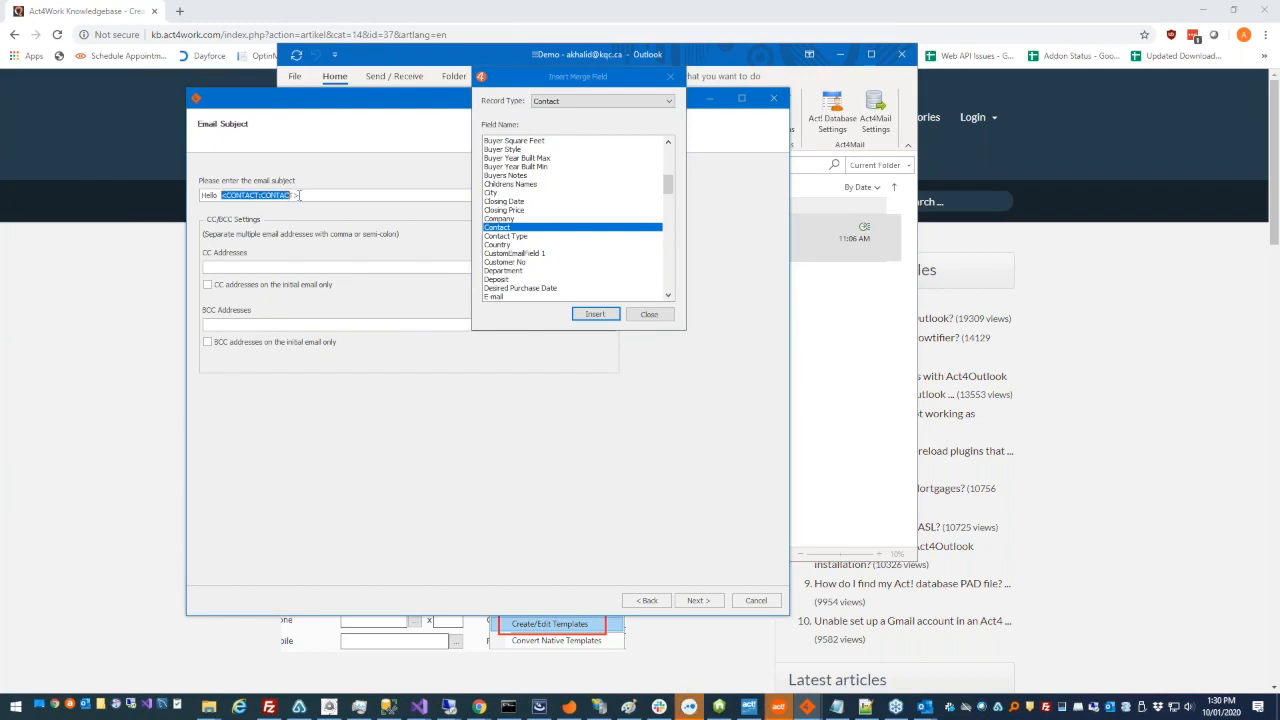
pyautogui.click(297, 195)
pyautogui.click(640, 316)
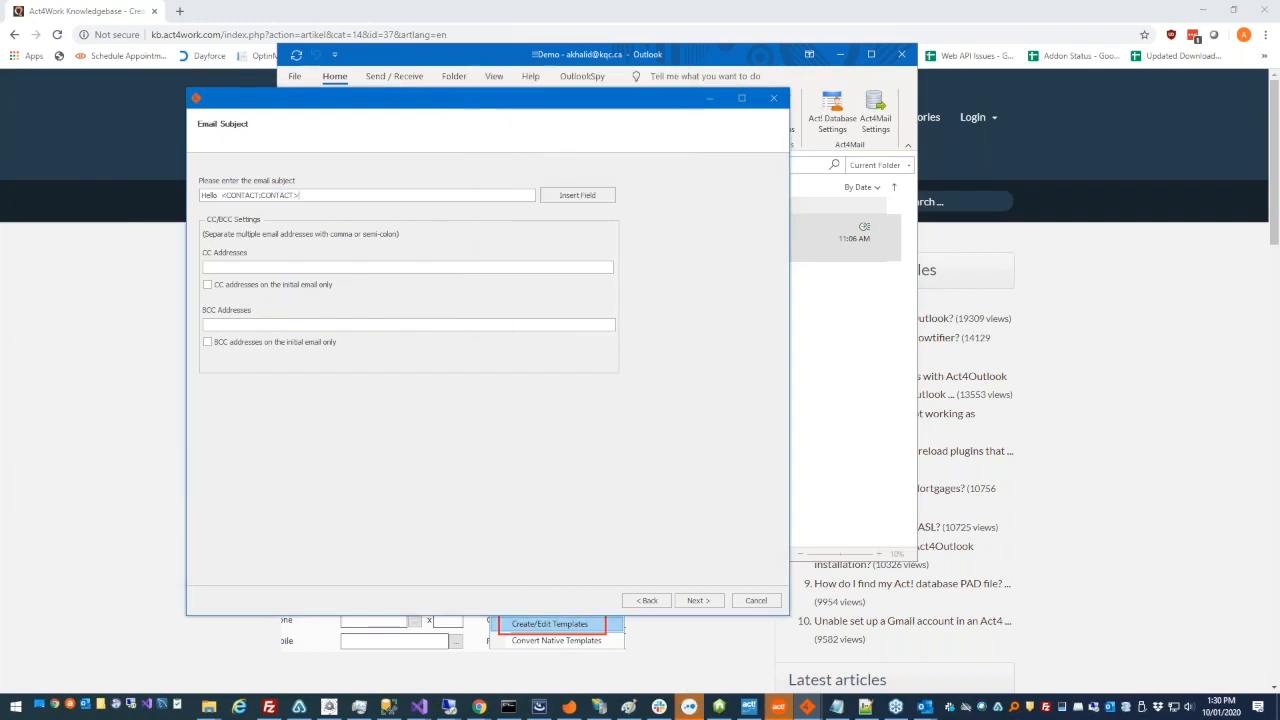
pyautogui.moveTo(300, 195); pyautogui.dragTo(226, 196)
pyautogui.click(227, 195)
# - Enter two CC email addresses for the merge, separated by a semicolon
pyautogui.click(300, 267)
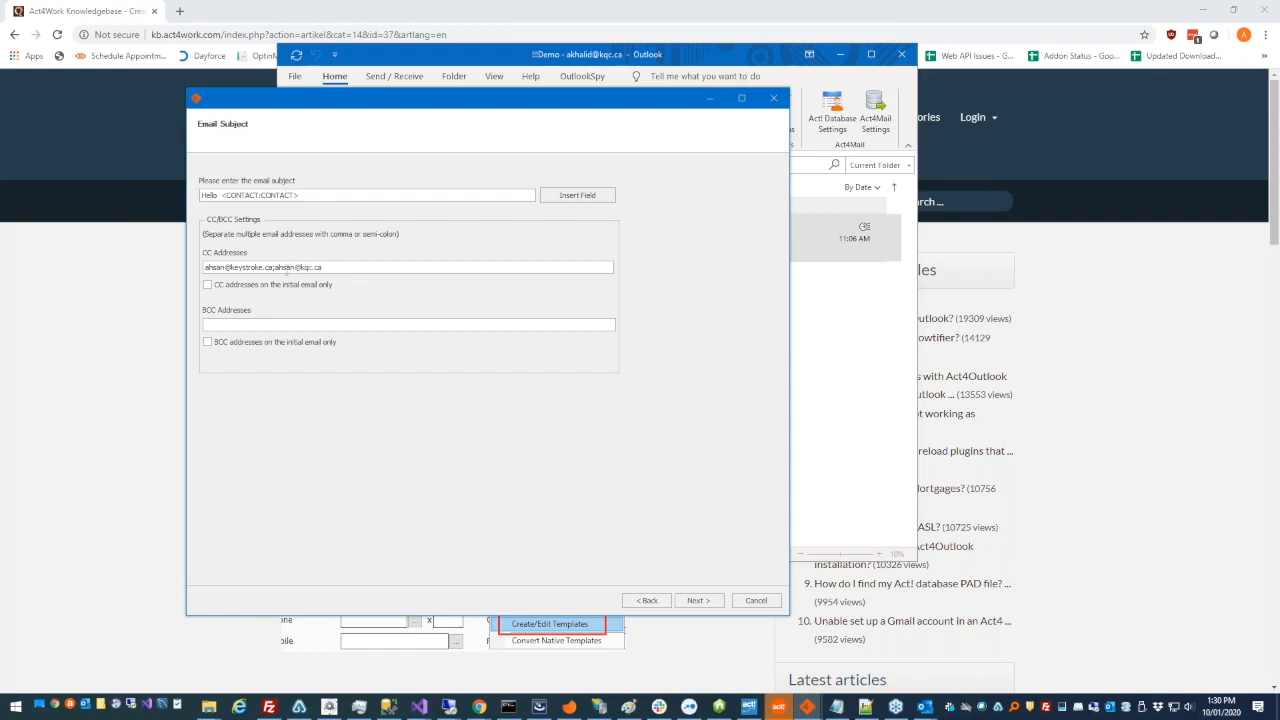
pyautogui.moveTo(277, 268); pyautogui.dragTo(273, 268)
# - Limit the CC addresses to the initial email only and continue to the email delivery settings
pyautogui.click(207, 285)
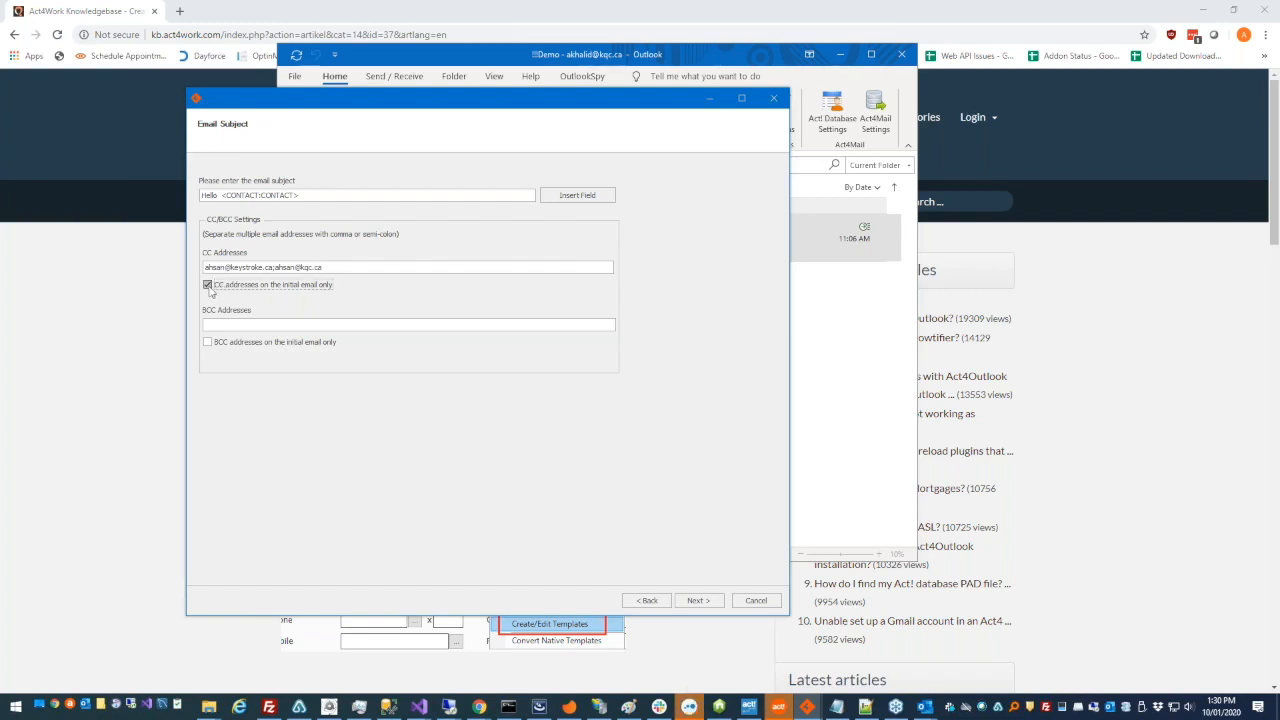
pyautogui.moveTo(324, 268); pyautogui.dragTo(231, 271)
pyautogui.click(229, 289)
pyautogui.moveTo(326, 268); pyautogui.dragTo(158, 268)
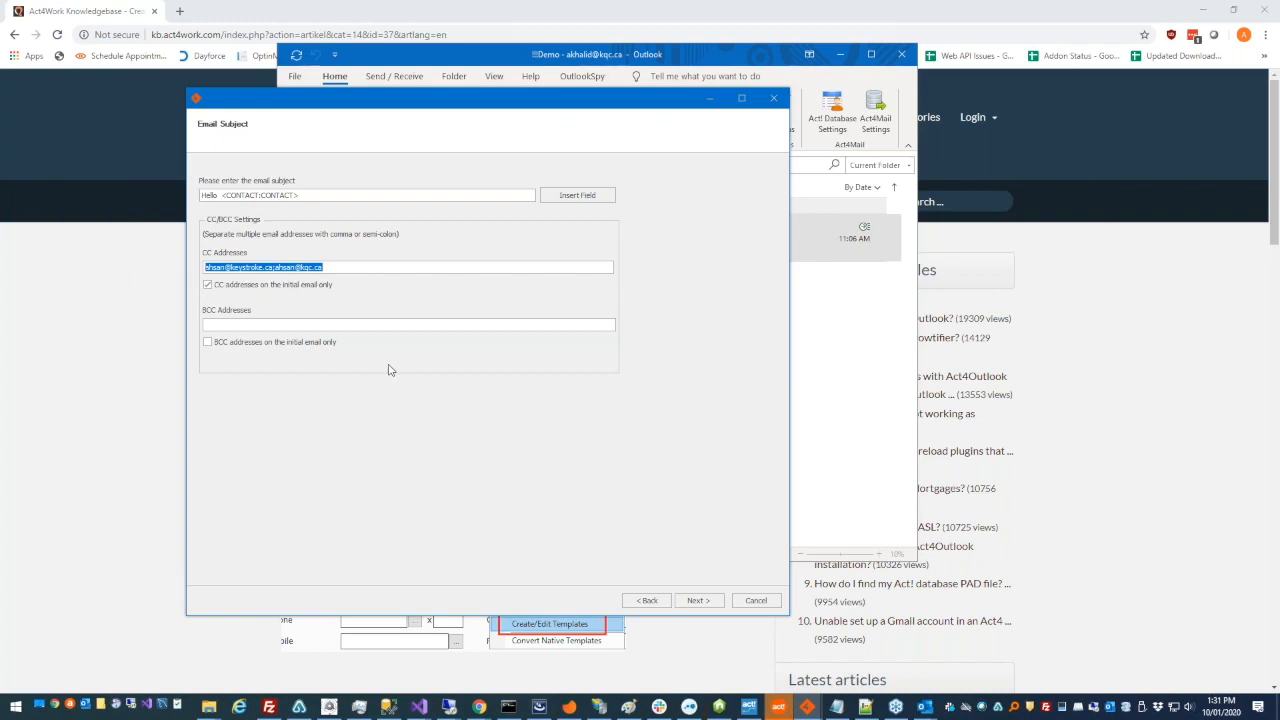
pyautogui.click(697, 602)
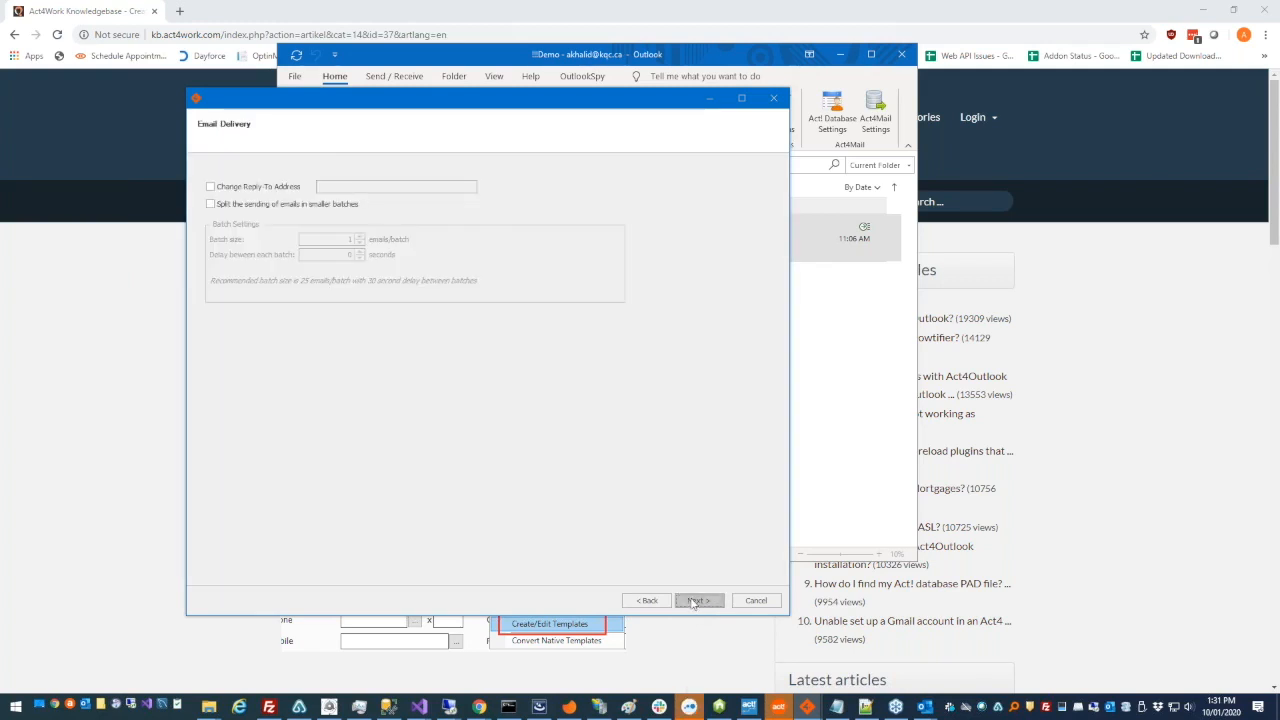
# - Turn on a changed reply-to address for the merge and enter the reply-to email address
pyautogui.click(294, 190)
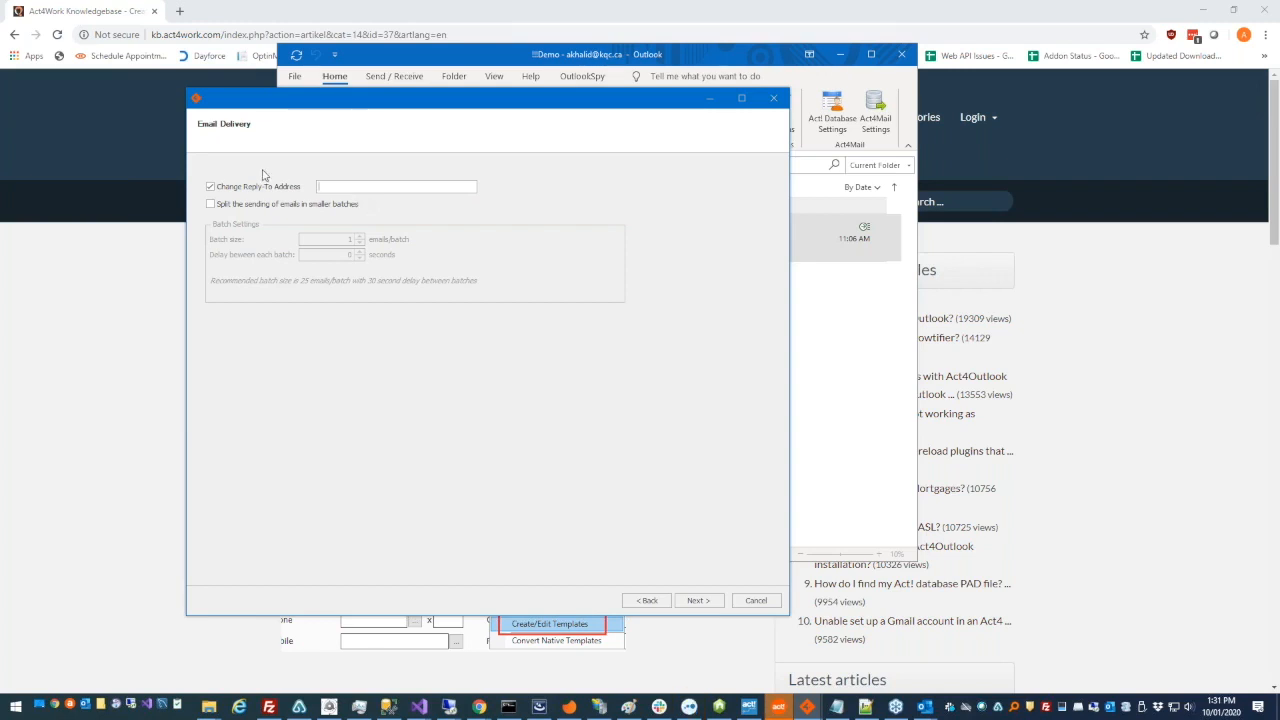
pyautogui.moveTo(385, 187); pyautogui.dragTo(301, 186)
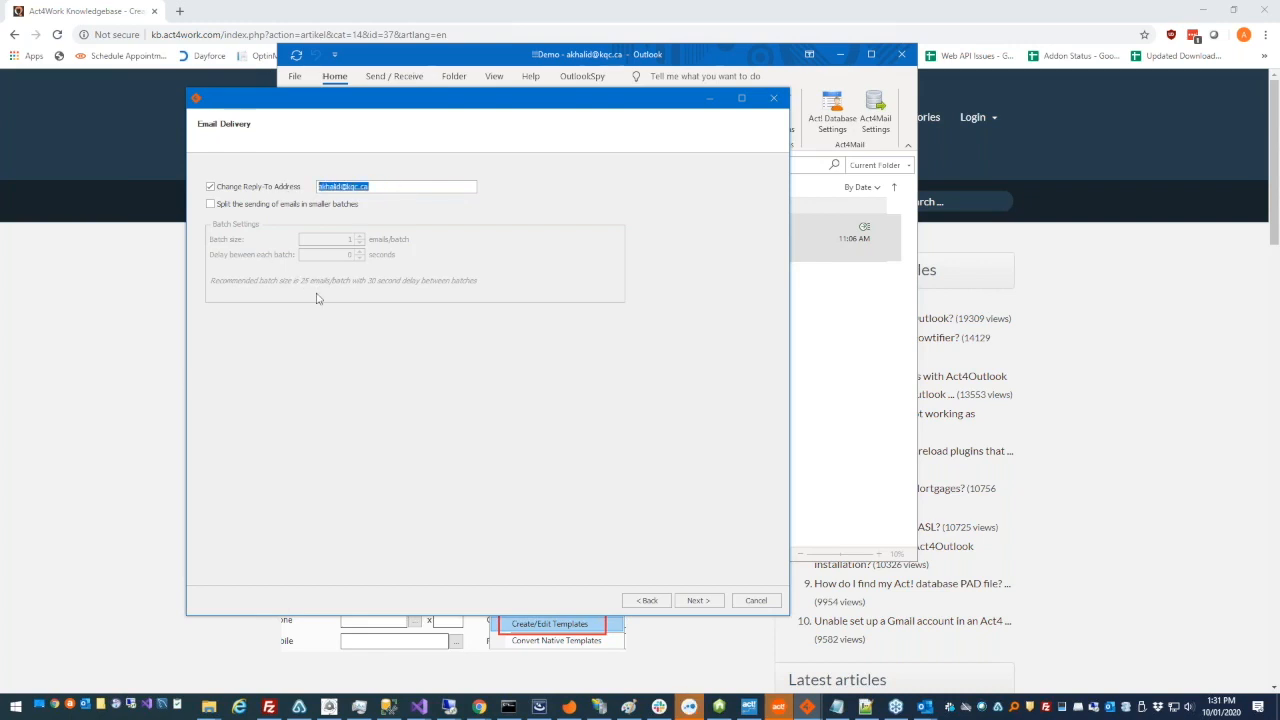
# - Try splitting the sending into batches of 25 emails with a 30-second delay, and turn the splitting off again
pyautogui.click(344, 206)
pyautogui.click(247, 208)
pyautogui.click(247, 208)
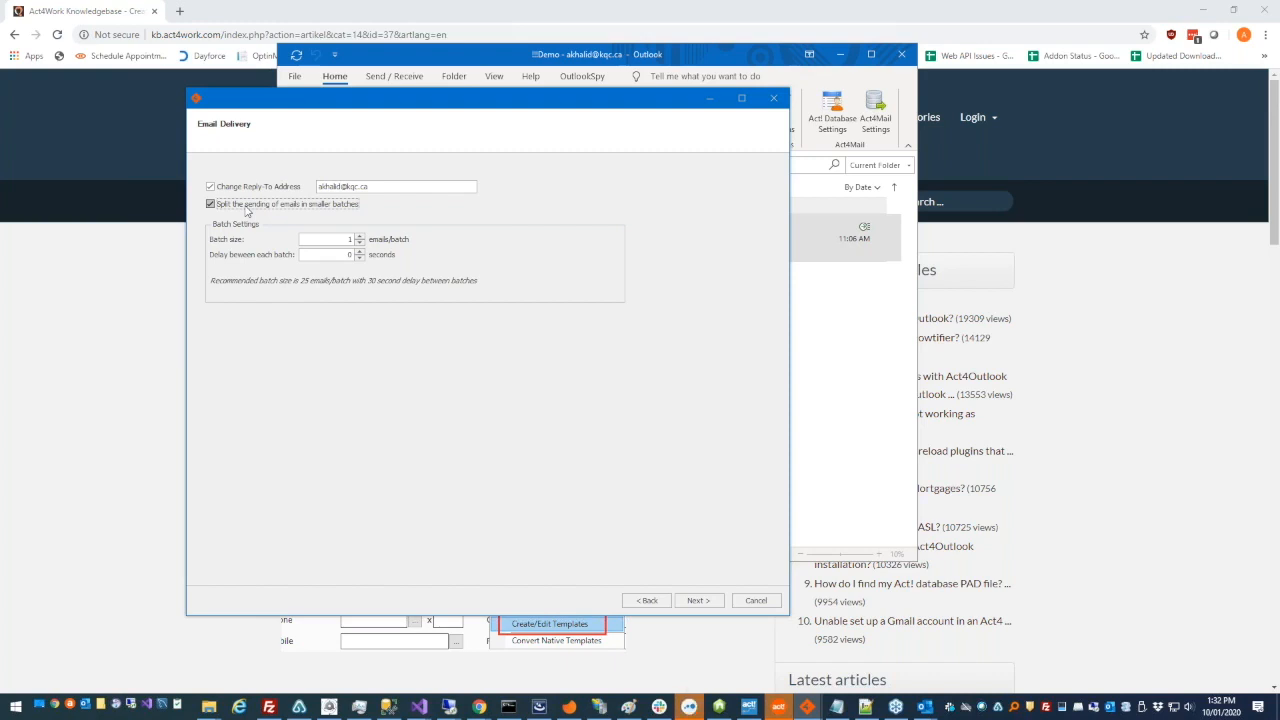
pyautogui.click(359, 241)
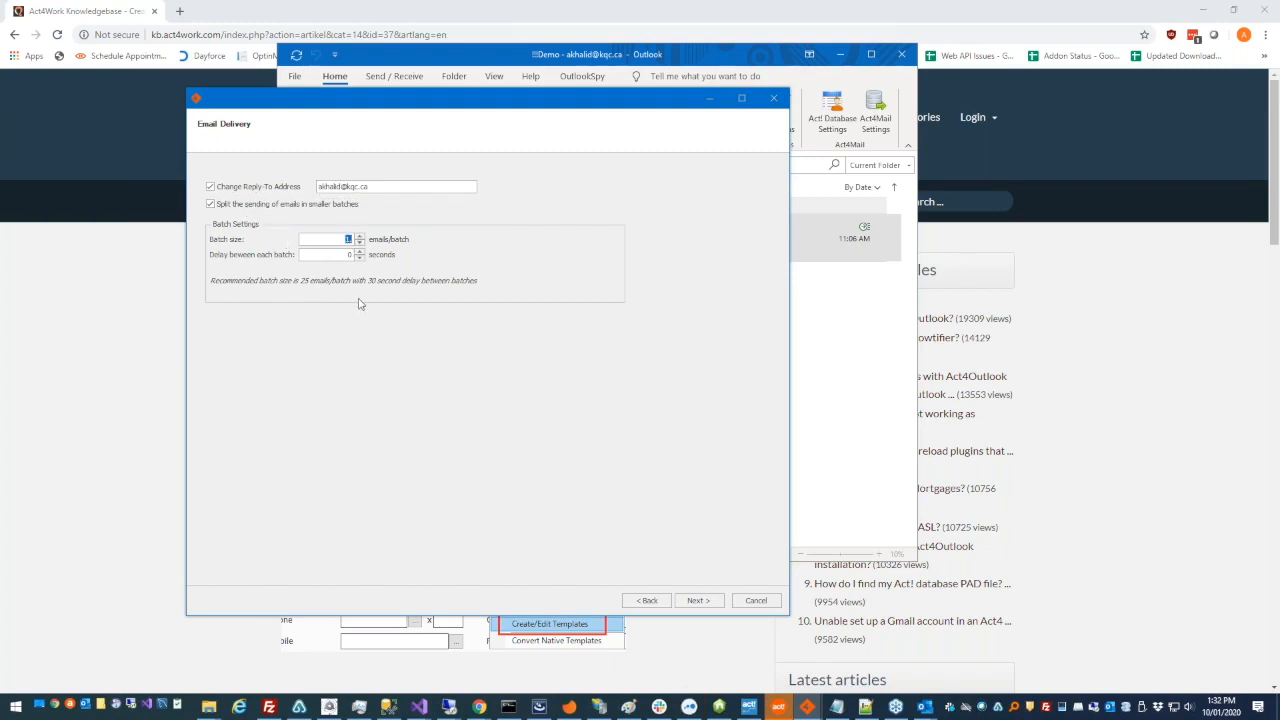
pyautogui.click(359, 255)
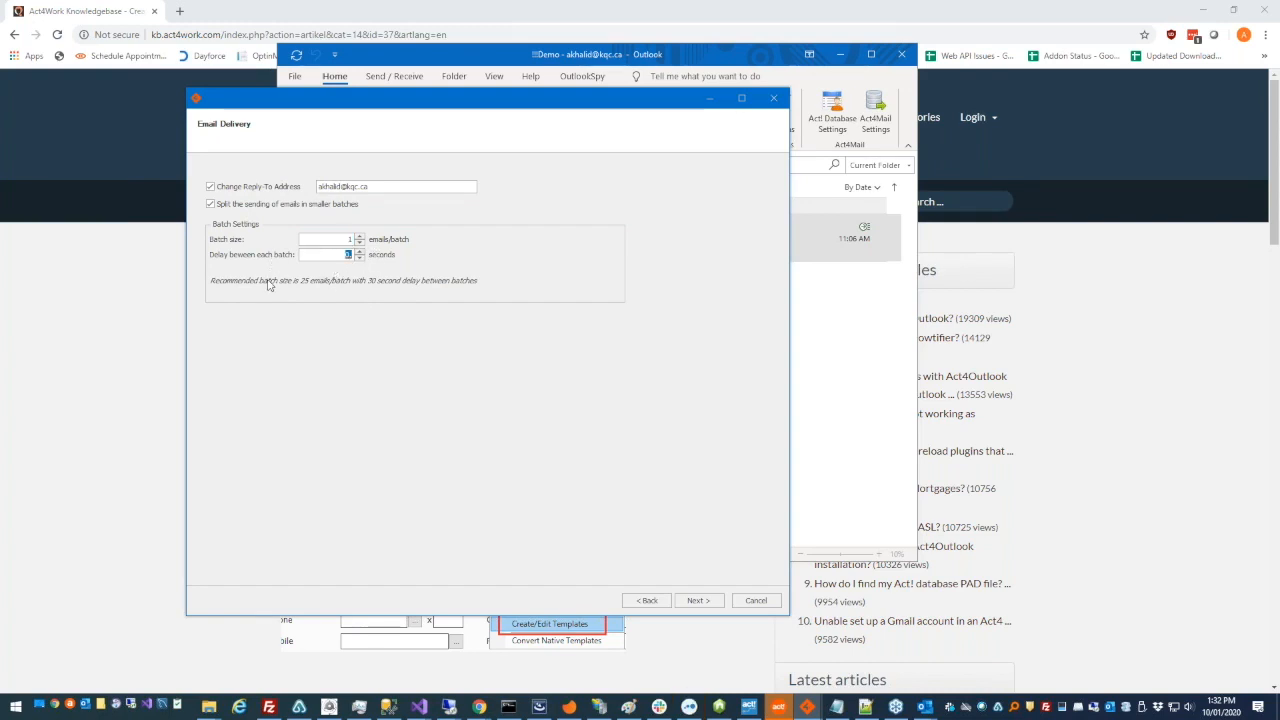
pyautogui.click(347, 240)
pyautogui.write('25')
pyautogui.click(341, 254)
pyautogui.write('30')
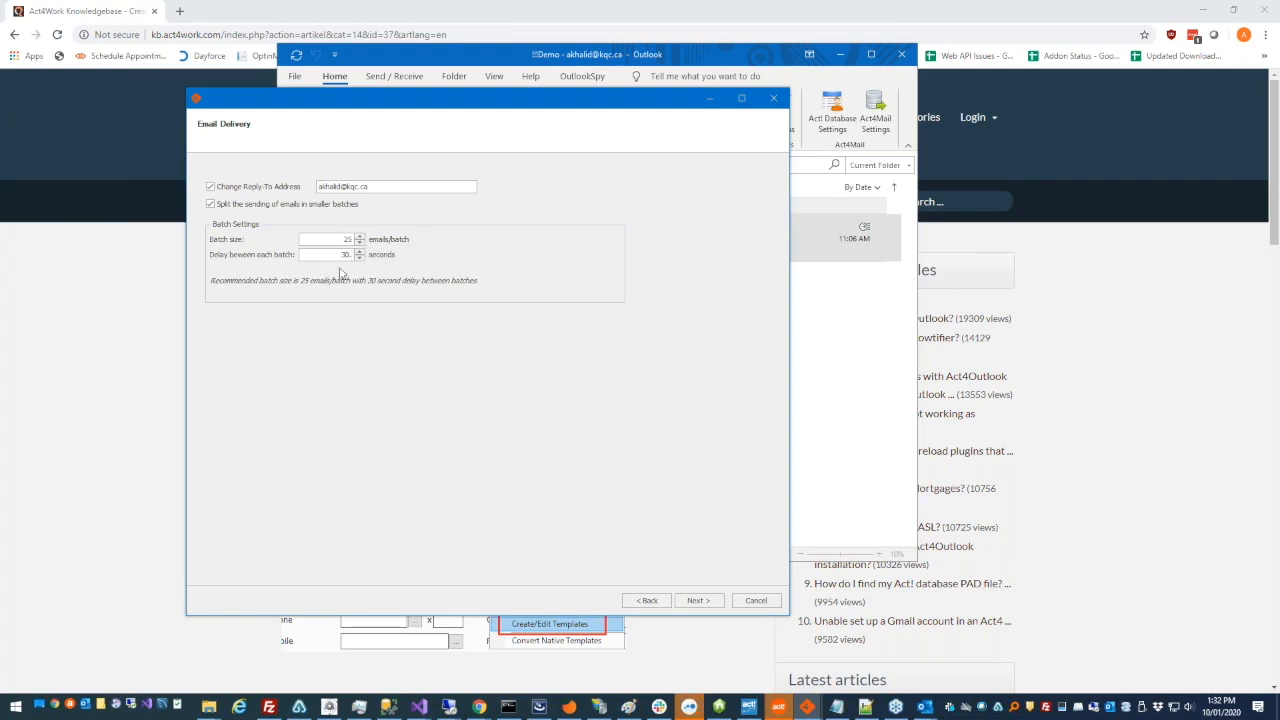
pyautogui.click(334, 240)
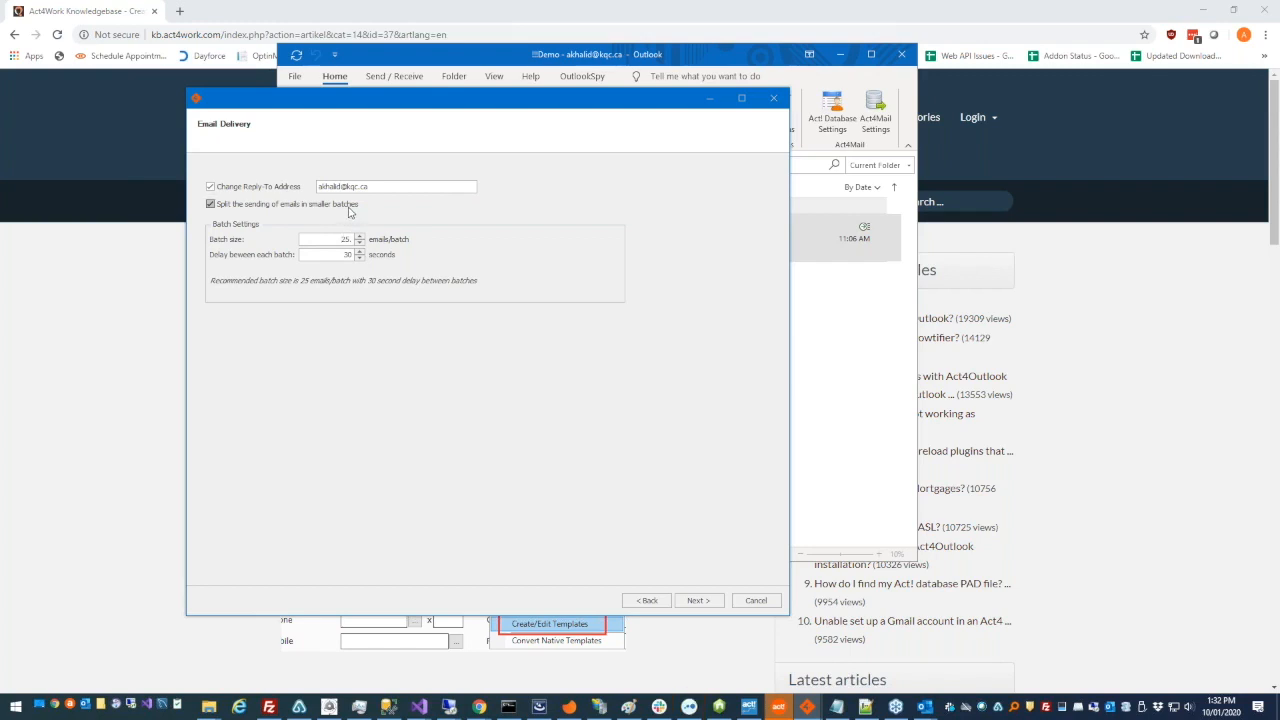
pyautogui.click(350, 206)
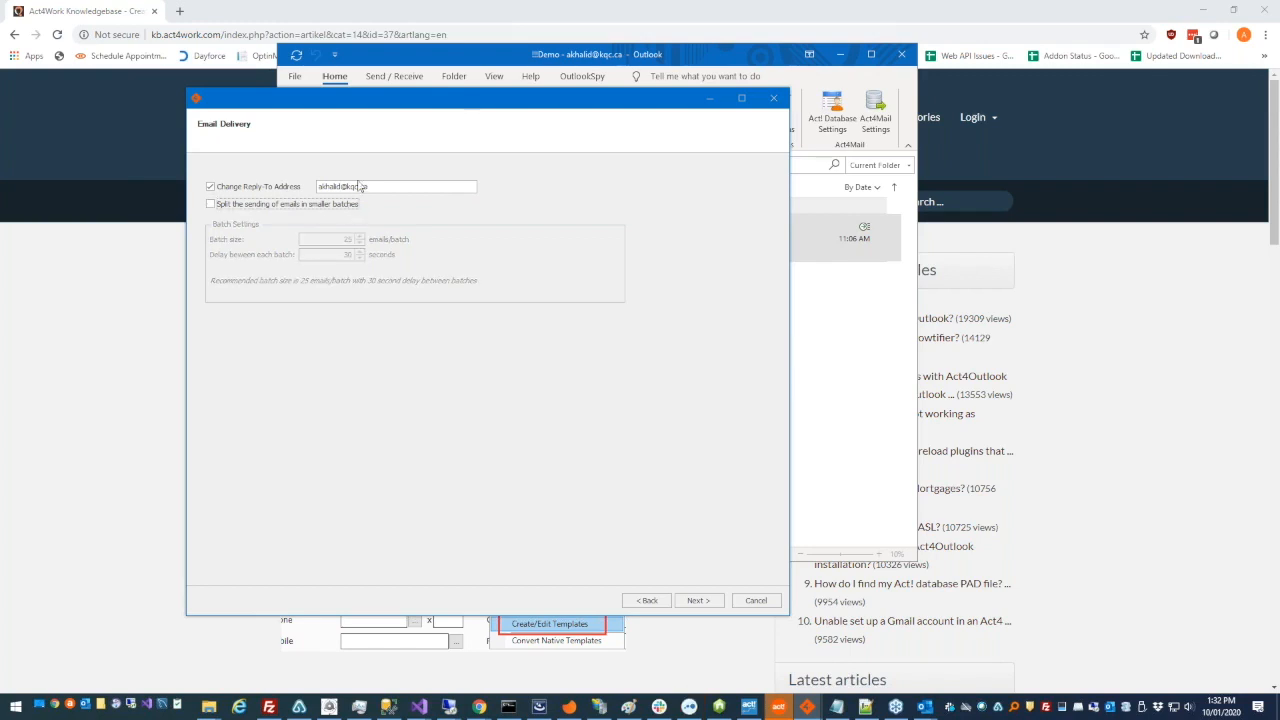
# - Continue without attachments and turn on history recording with the history type Subject
pyautogui.click(699, 601)
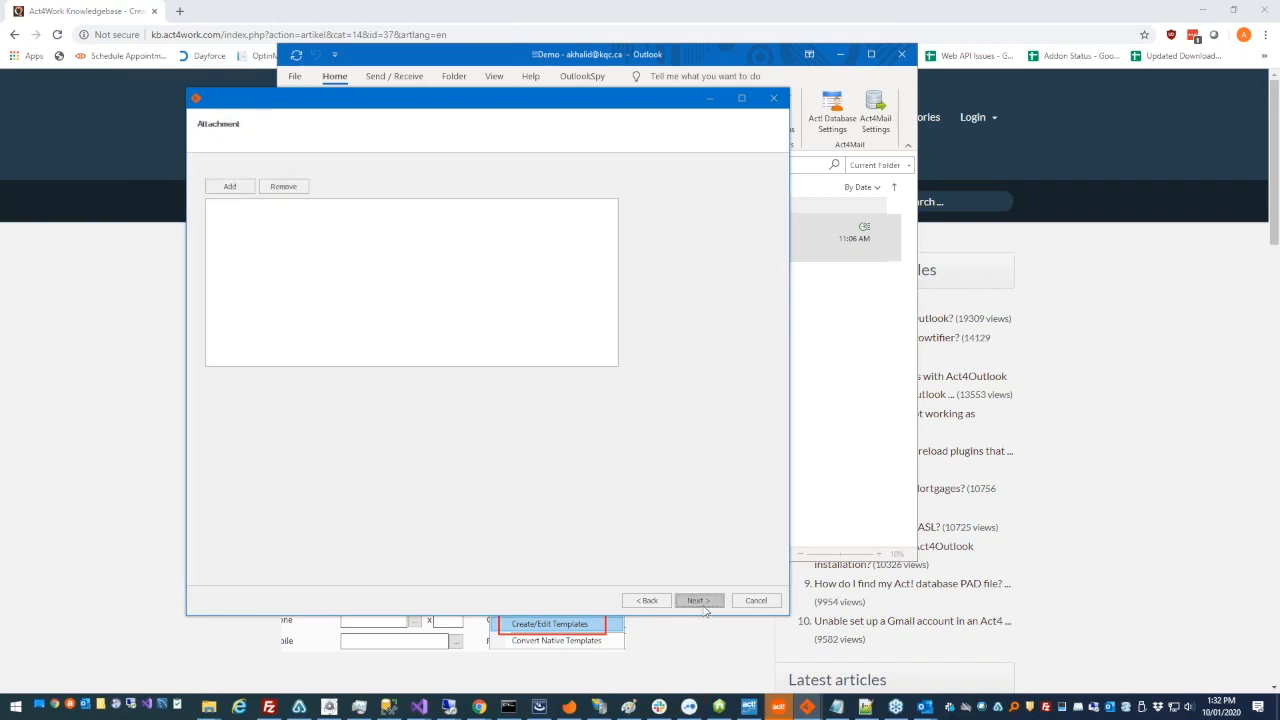
pyautogui.click(238, 190)
pyautogui.click(698, 600)
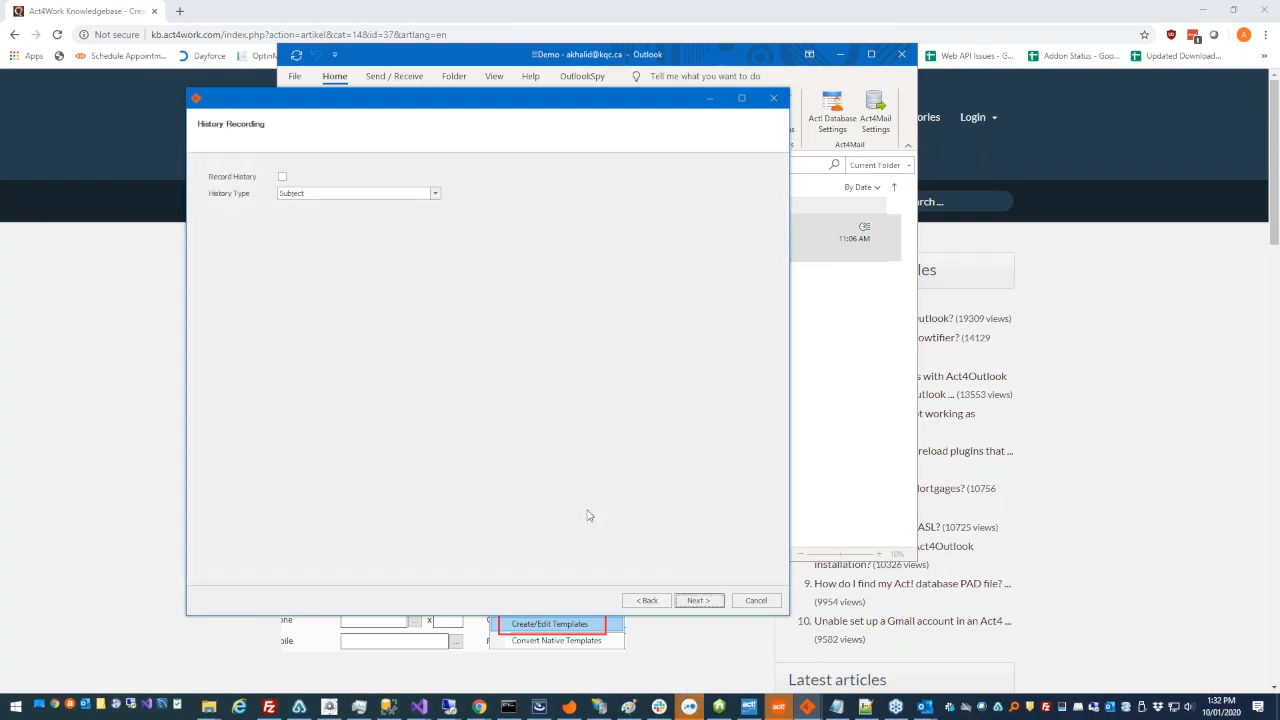
pyautogui.click(283, 177)
pyautogui.click(306, 195)
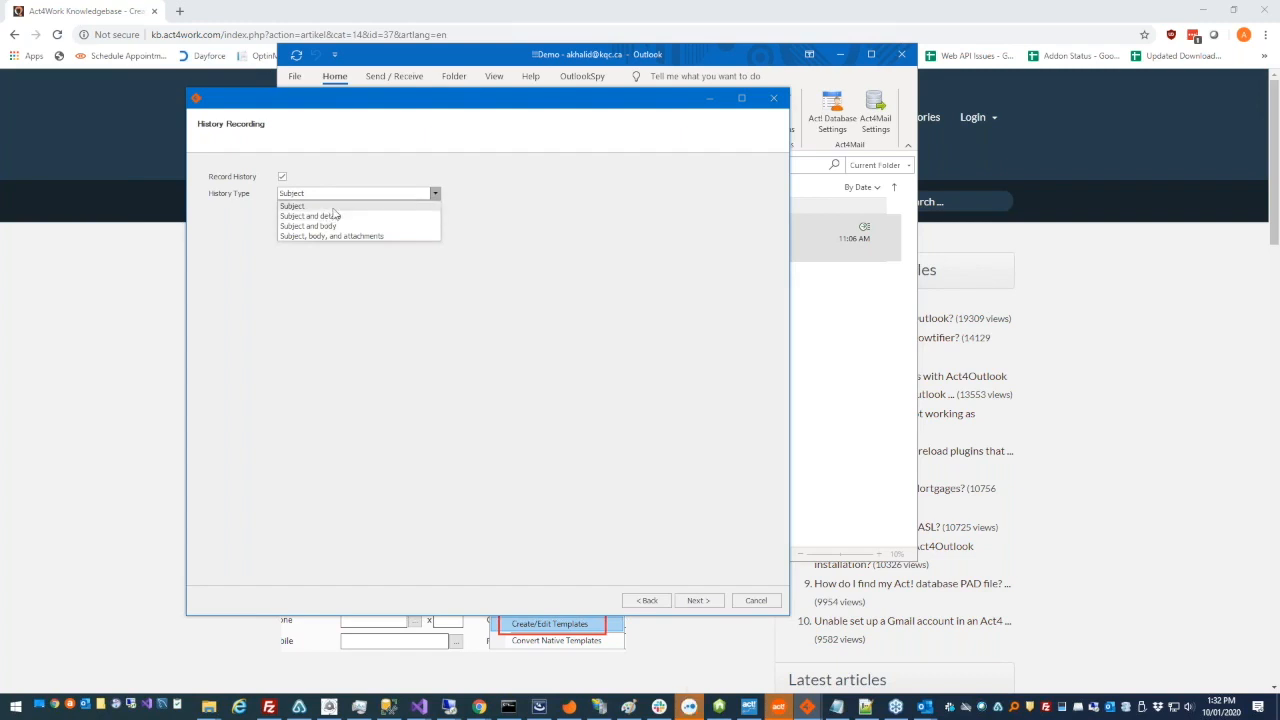
pyautogui.click(341, 208)
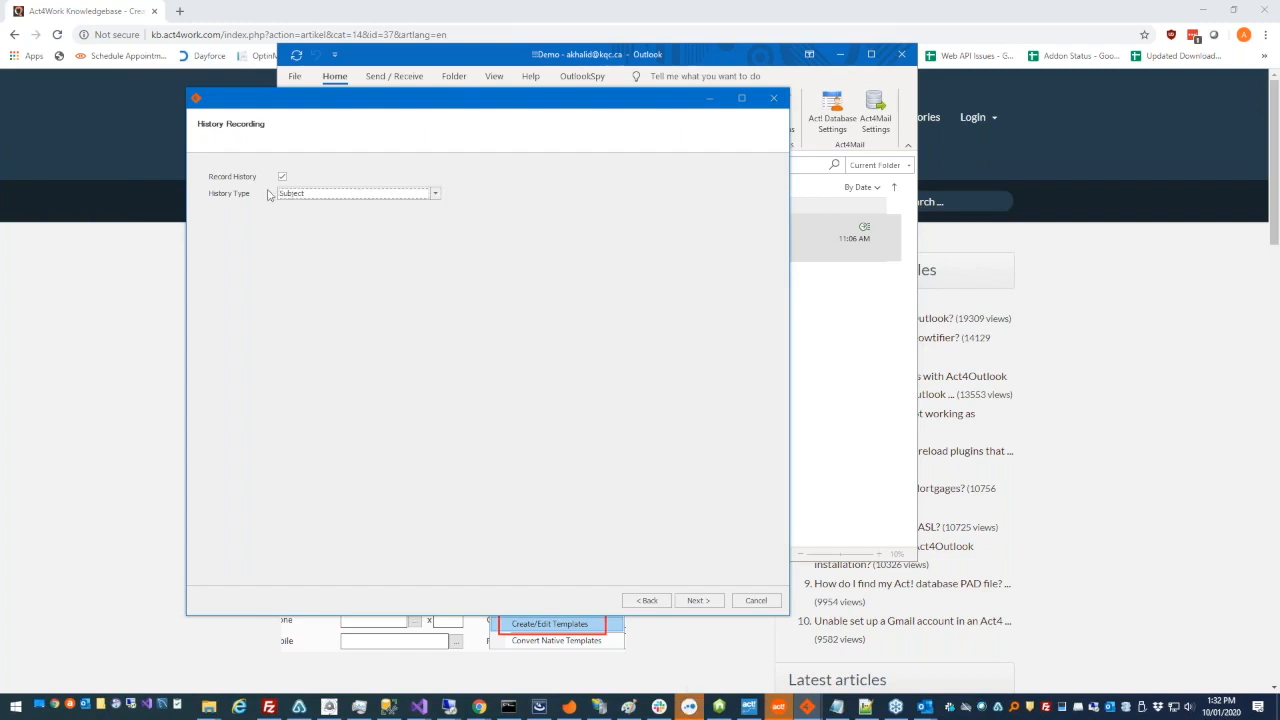
# - Confirm the recipient list, send the merged email and close the merge wizard
pyautogui.click(699, 604)
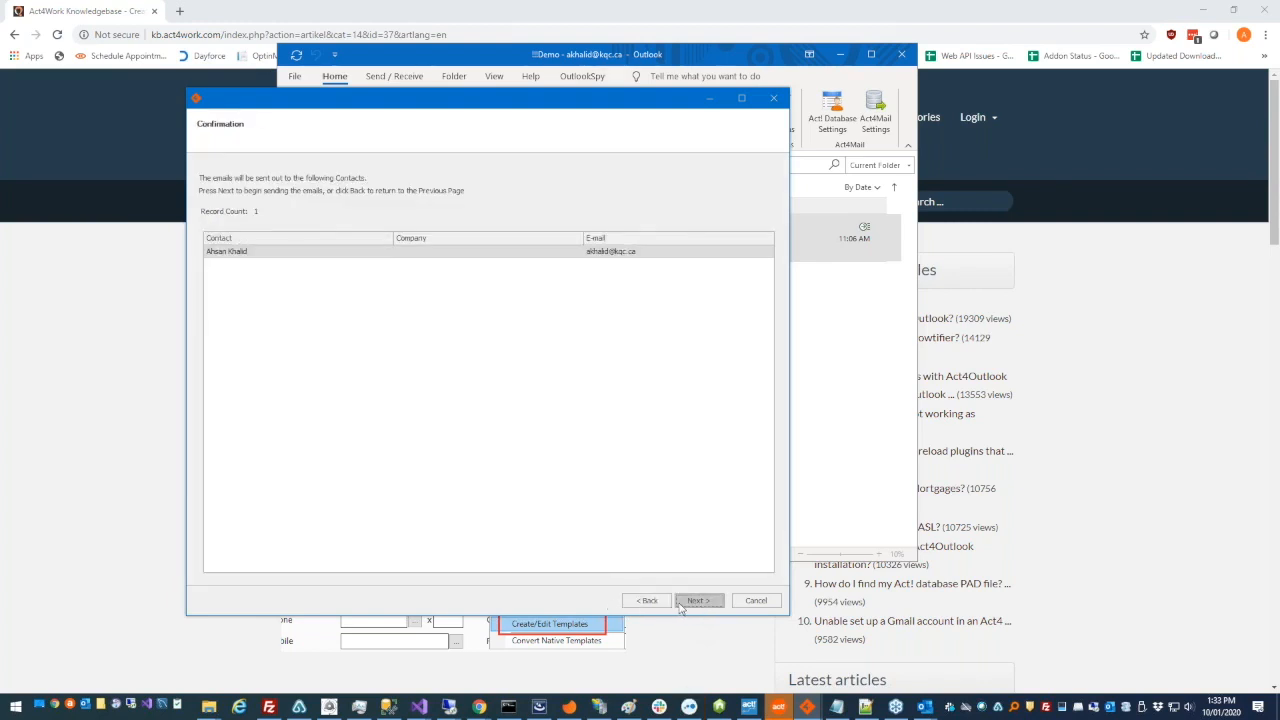
pyautogui.click(697, 600)
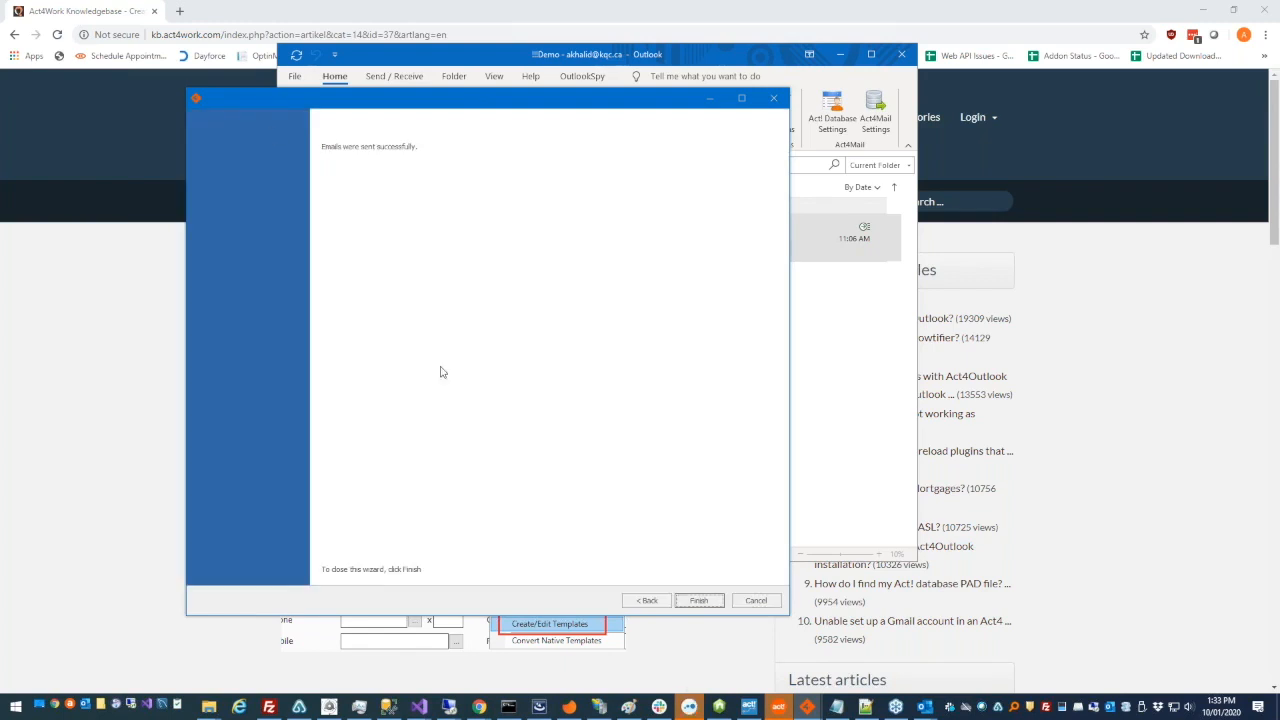
pyautogui.click(706, 602)
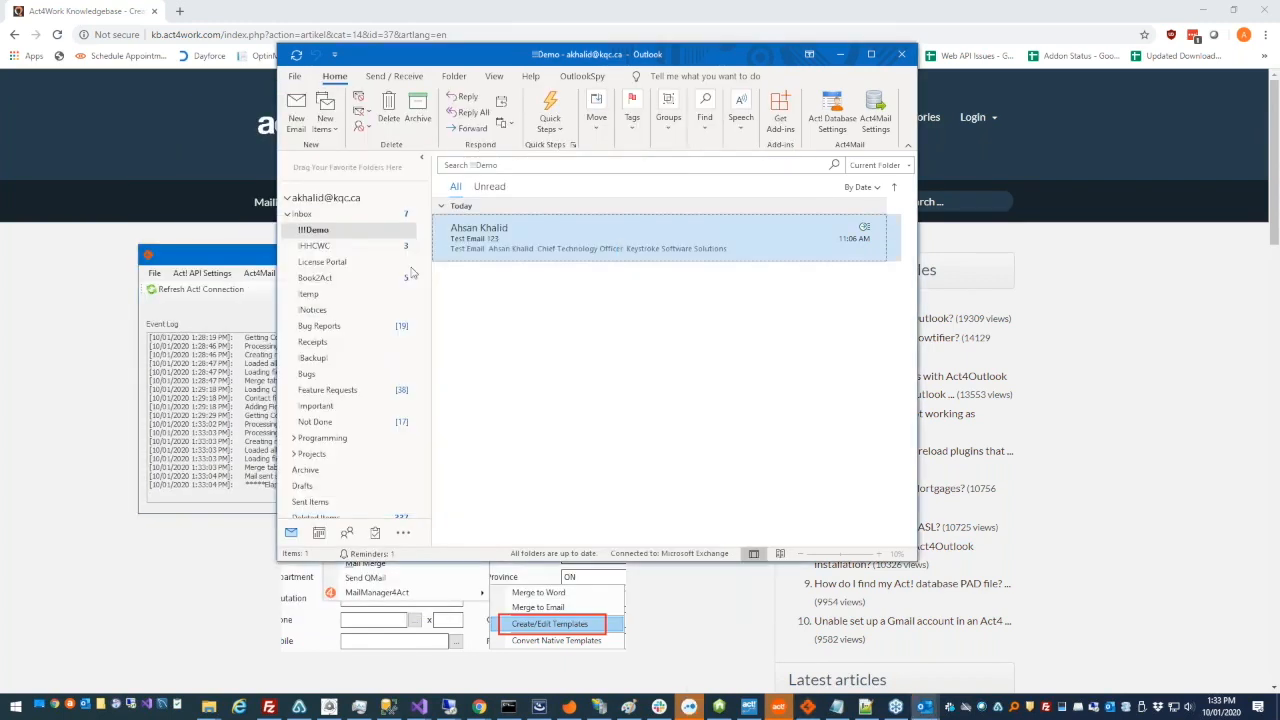
# - Open the merged email from the Outlook inbox and check its subject, CC recipients and body
pyautogui.click(300, 214)
pyautogui.doubleClick(500, 250)
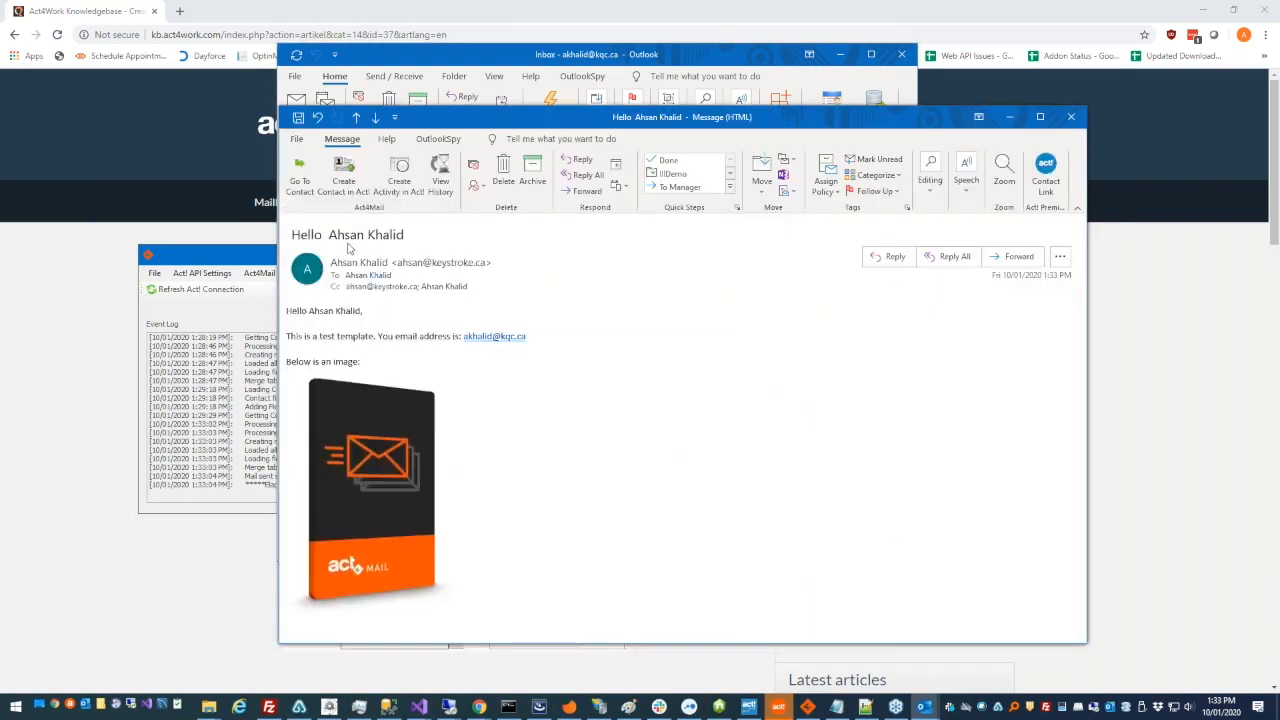
pyautogui.moveTo(291, 234); pyautogui.dragTo(421, 236)
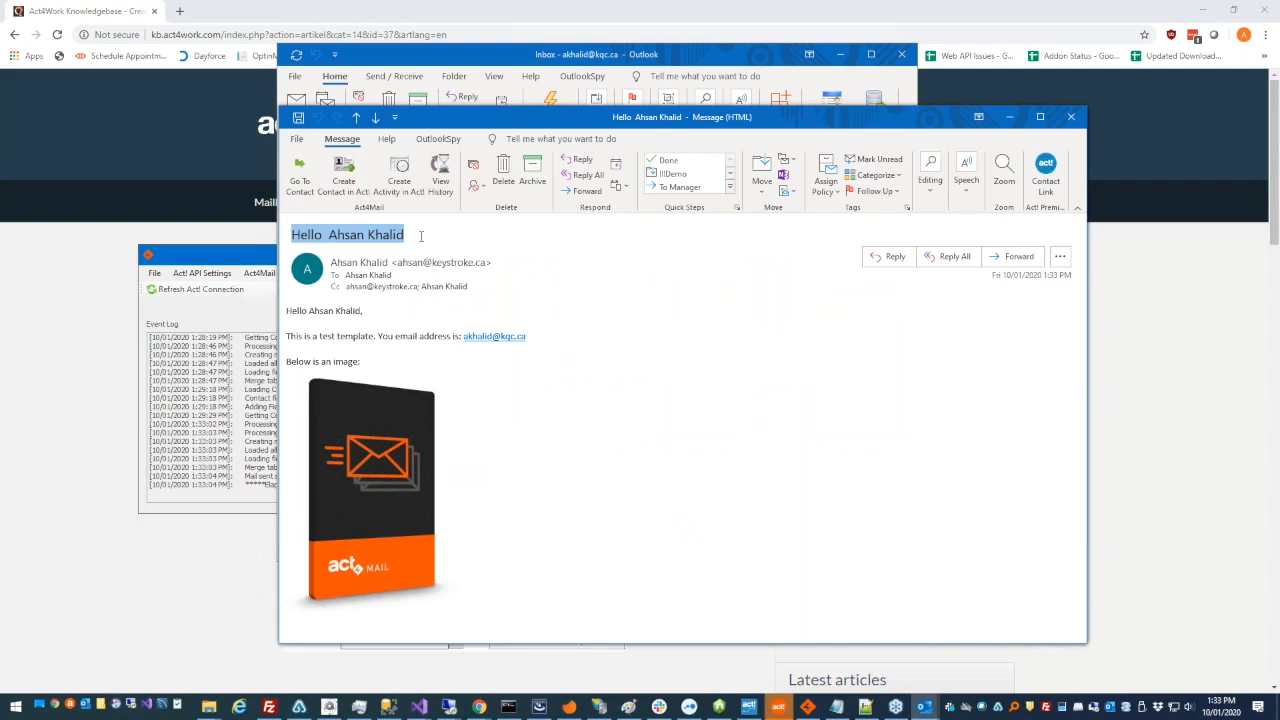
pyautogui.click(337, 234)
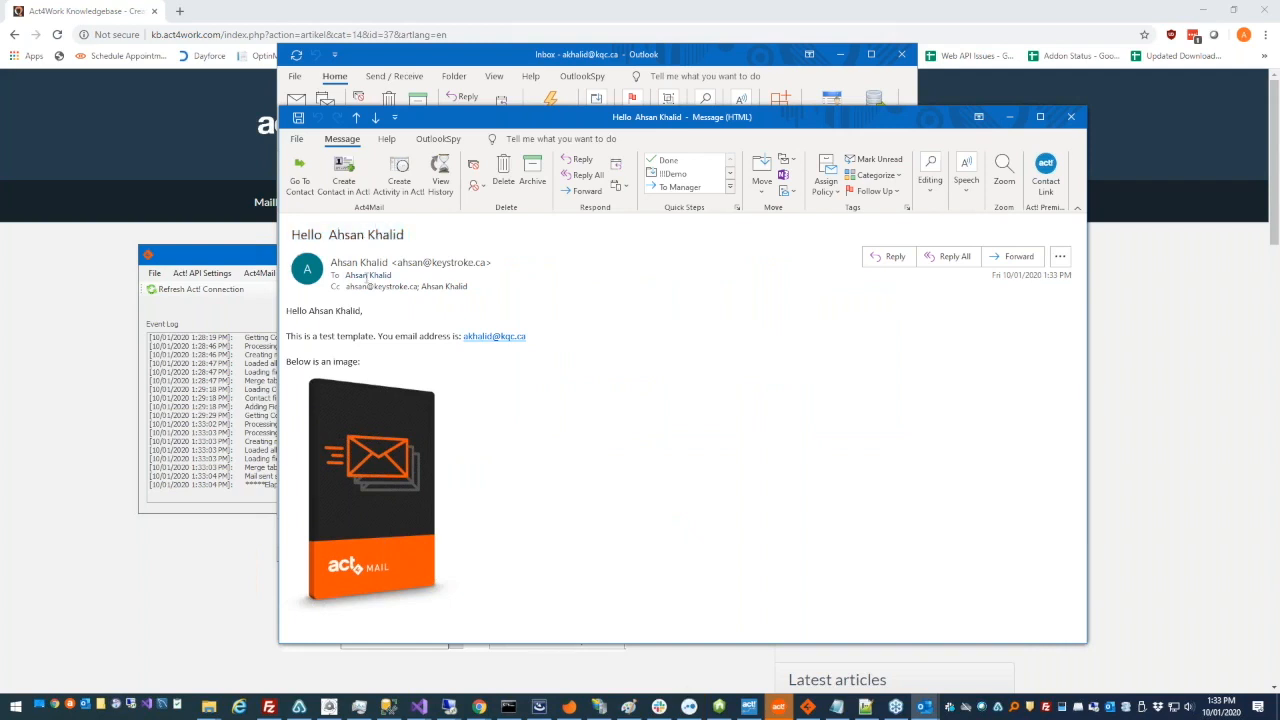
pyautogui.click(380, 287)
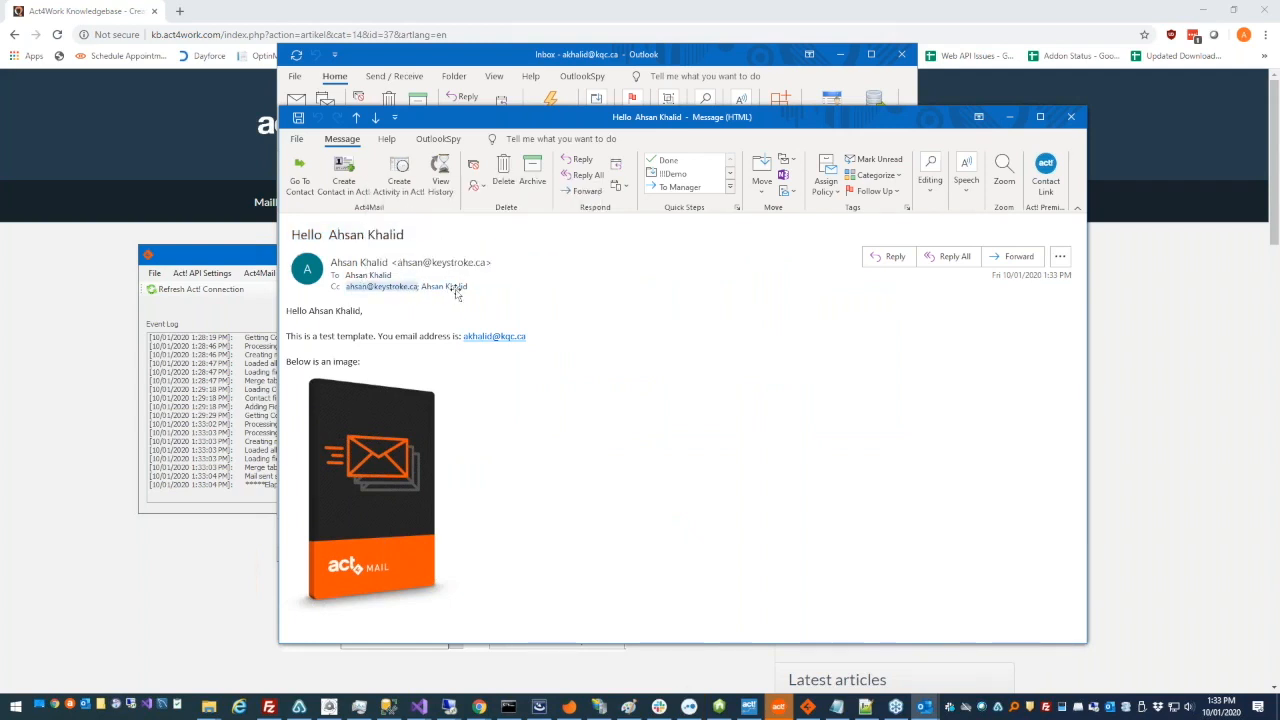
pyautogui.click(419, 370)
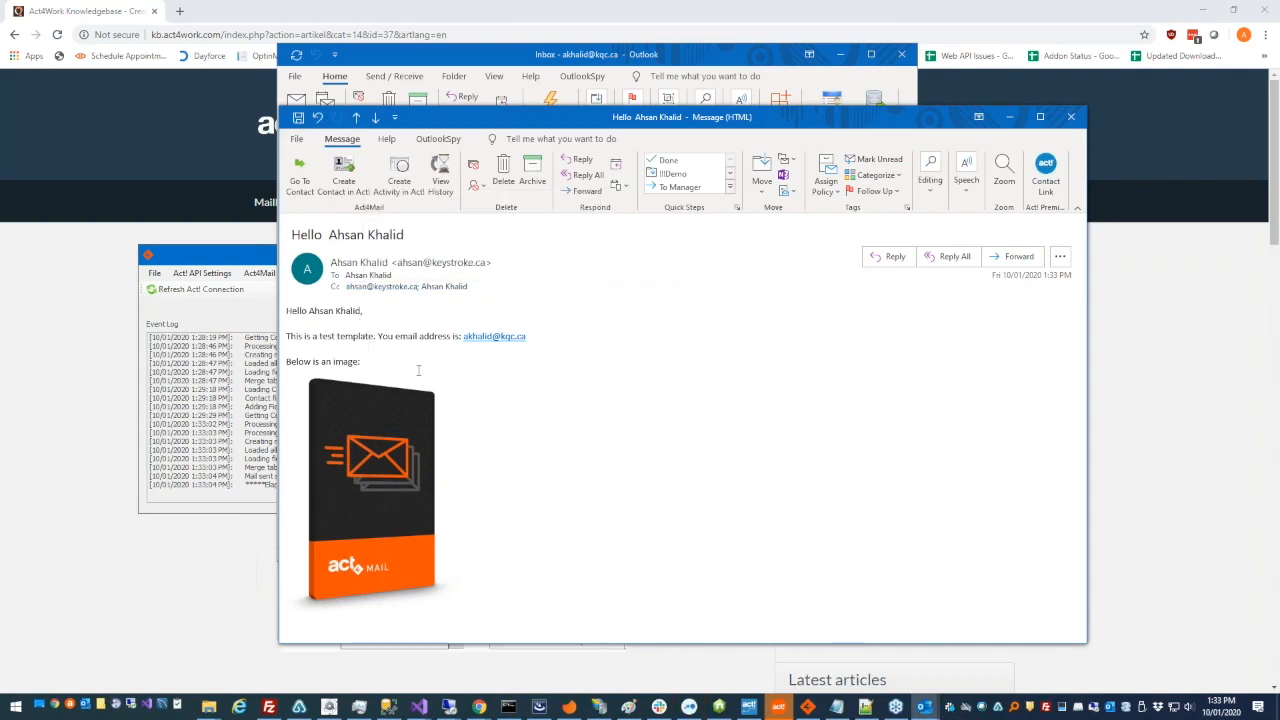
pyautogui.moveTo(458, 427); pyautogui.dragTo(289, 304)
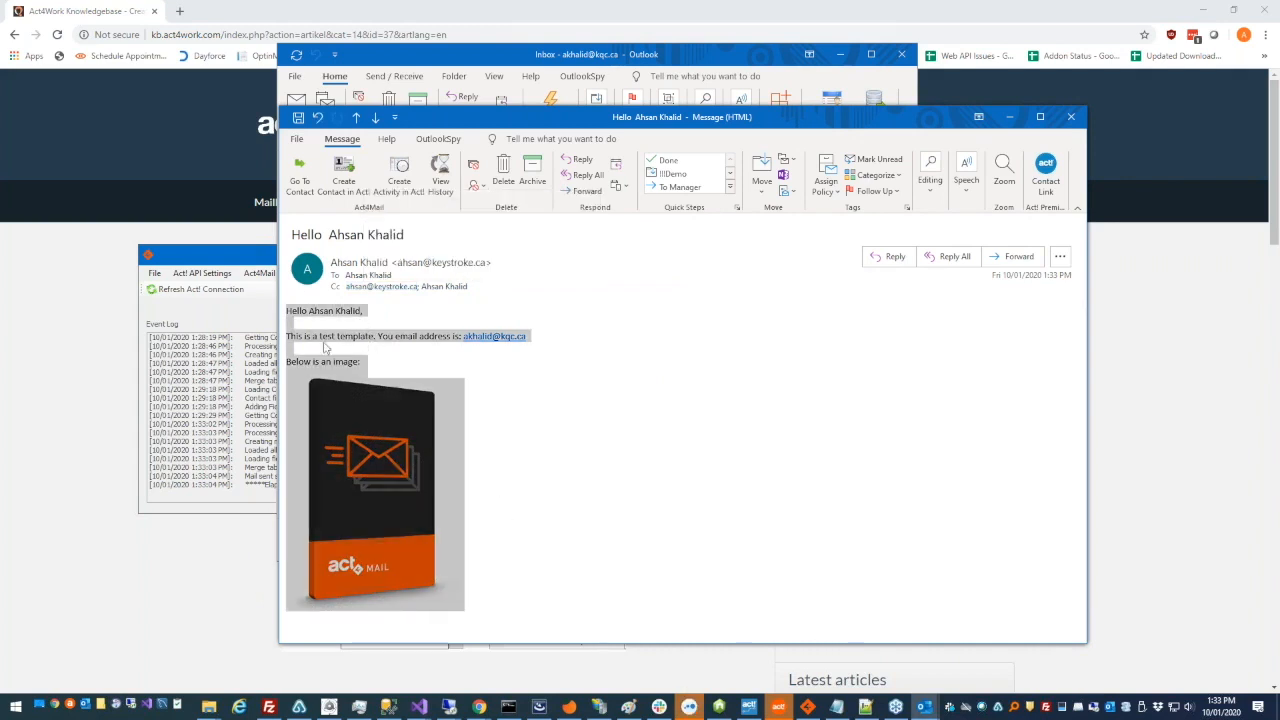
pyautogui.click(380, 388)
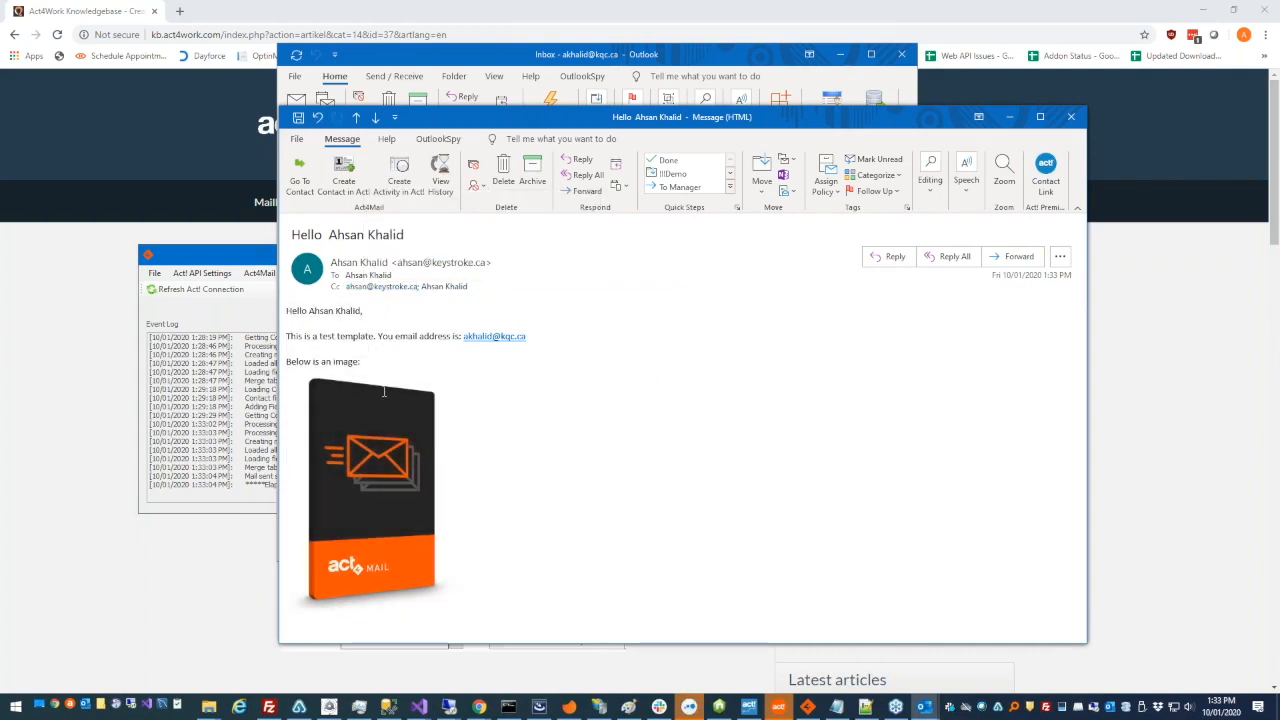